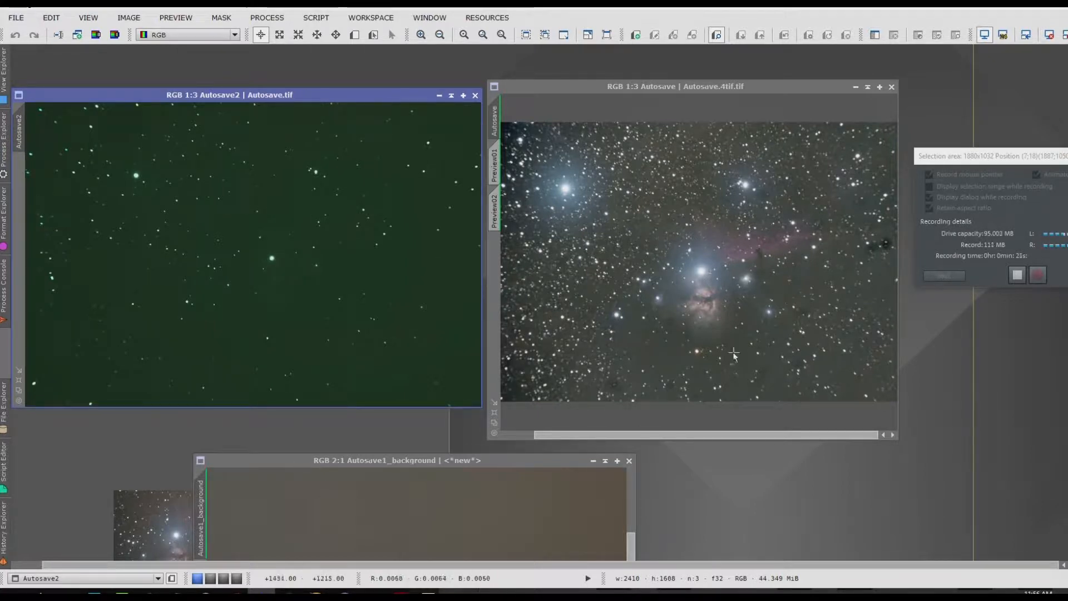
scroll(793, 252, "up", 1)
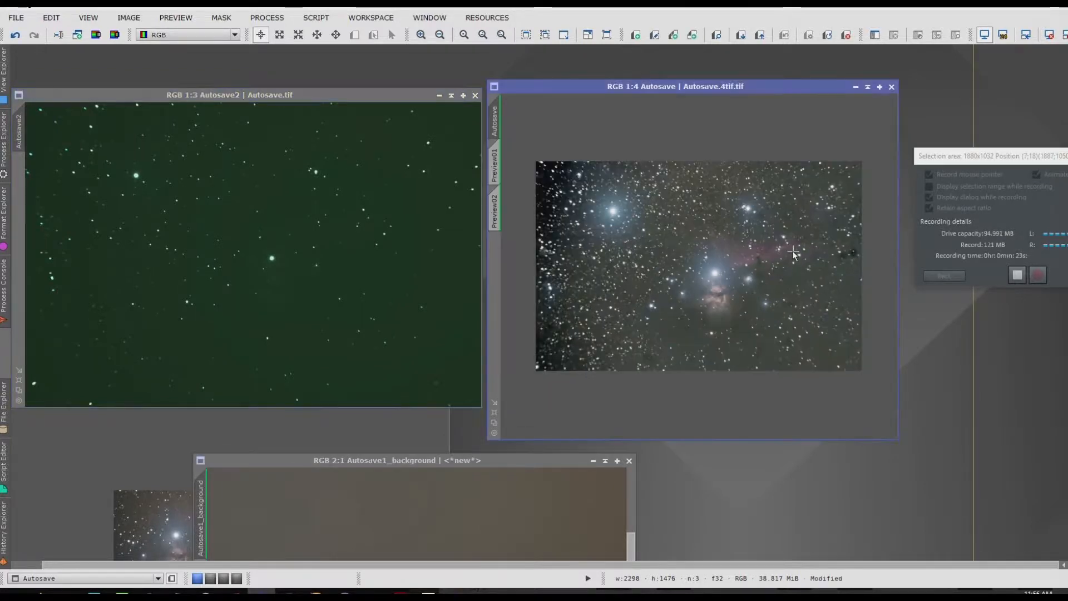
scroll(793, 252, "down", 1)
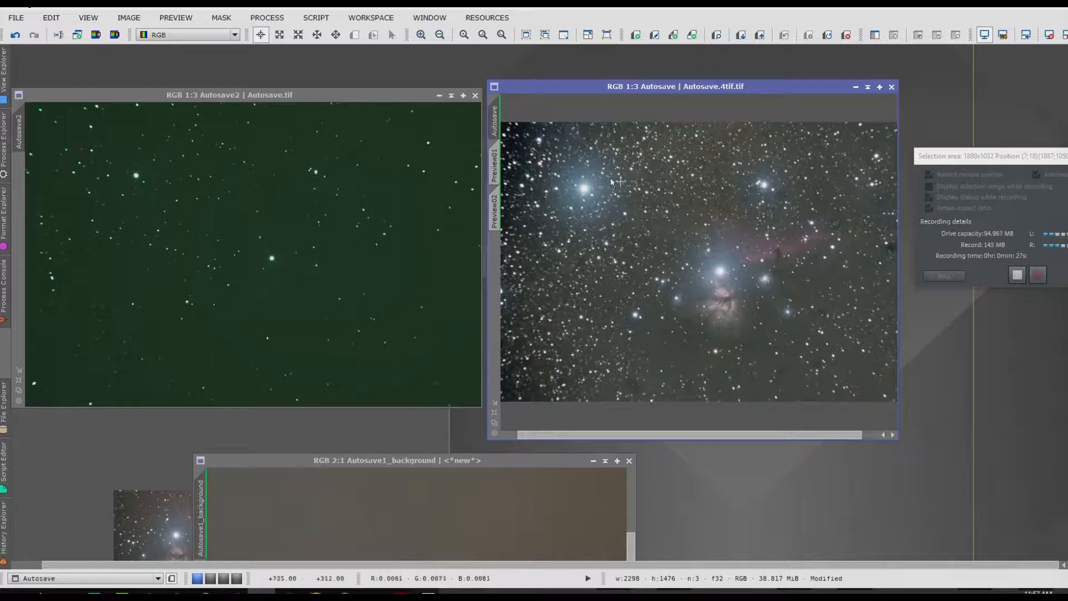
left_click(307, 97)
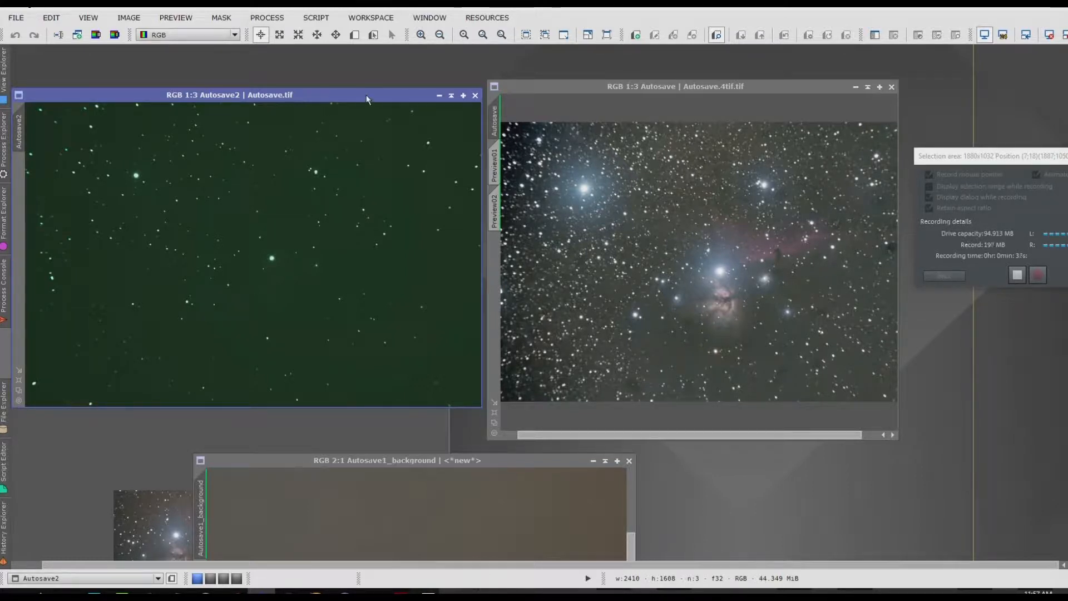
left_click_drag(366, 95, 390, 101)
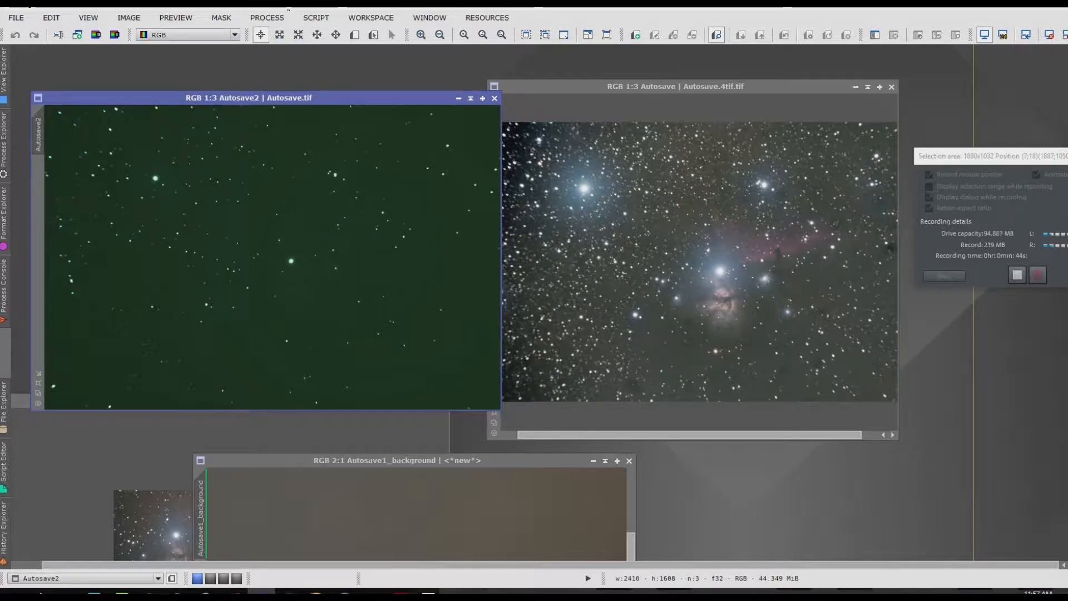
left_click(278, 19)
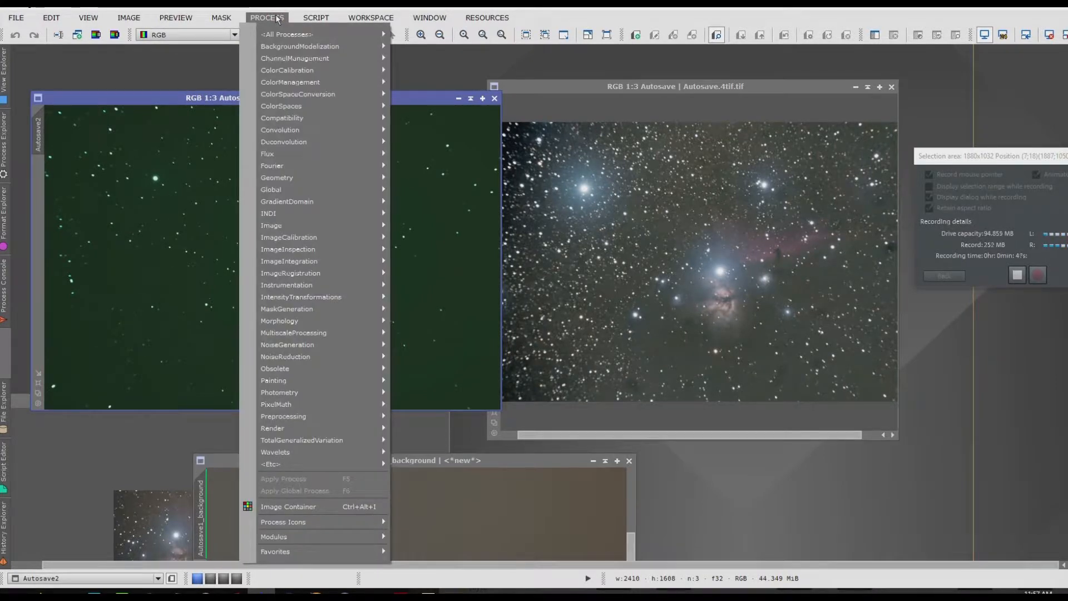
left_click(277, 18)
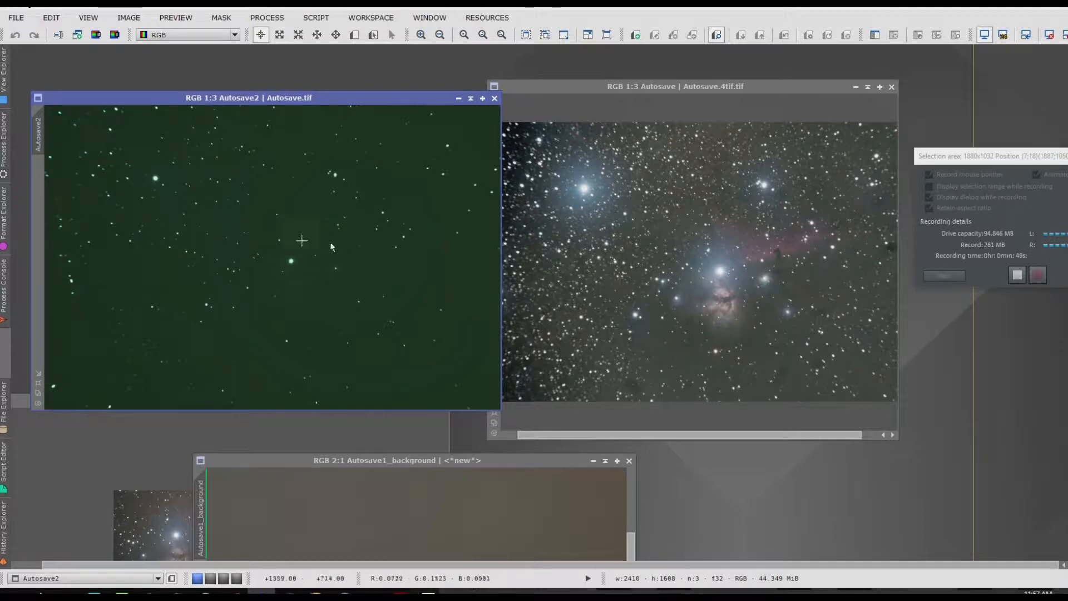
- Duplicate the Autosave2 image and apply STF AutoStretch to the copy, placing the copy beside the original
right_click(240, 188)
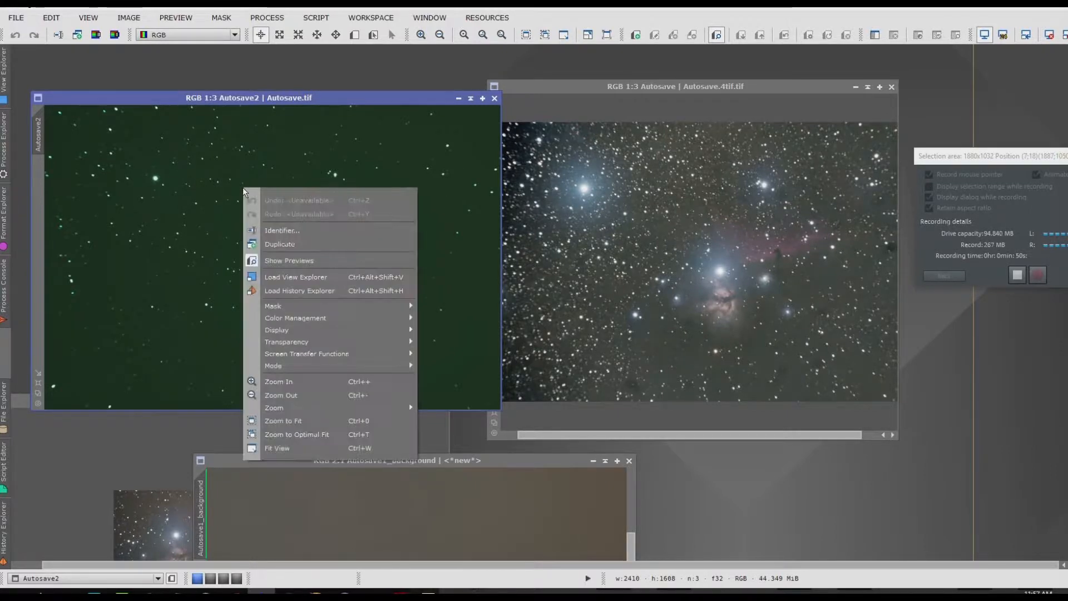
left_click(269, 245)
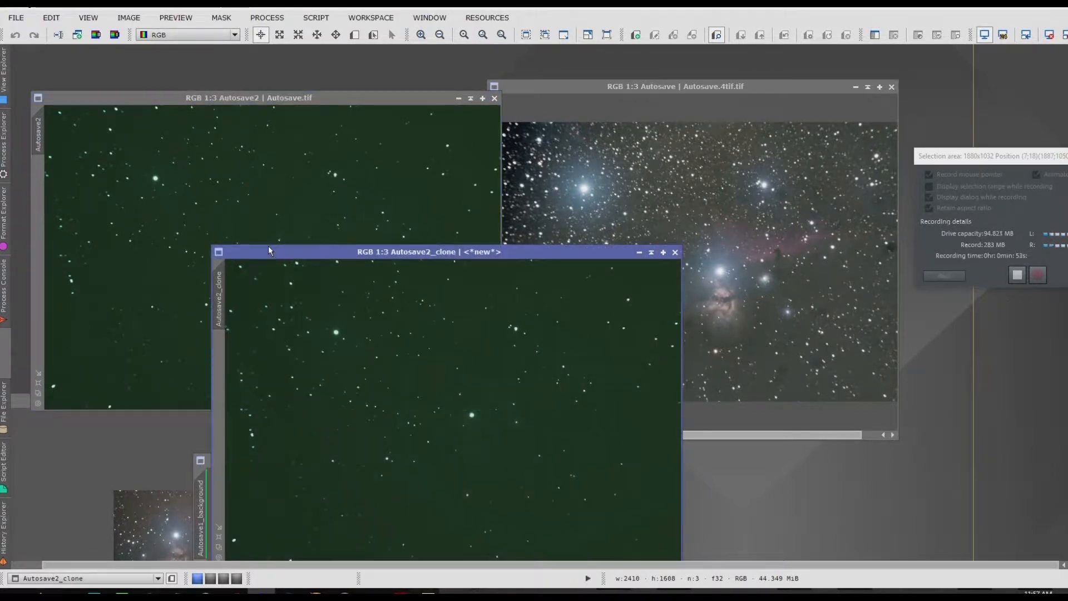
left_click(128, 17)
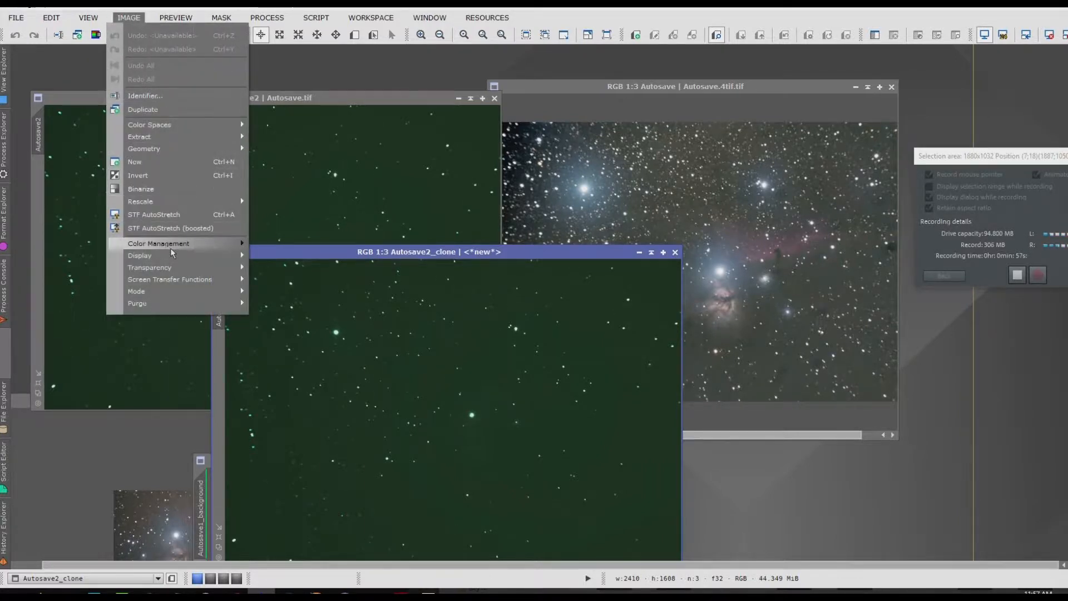
left_click(167, 214)
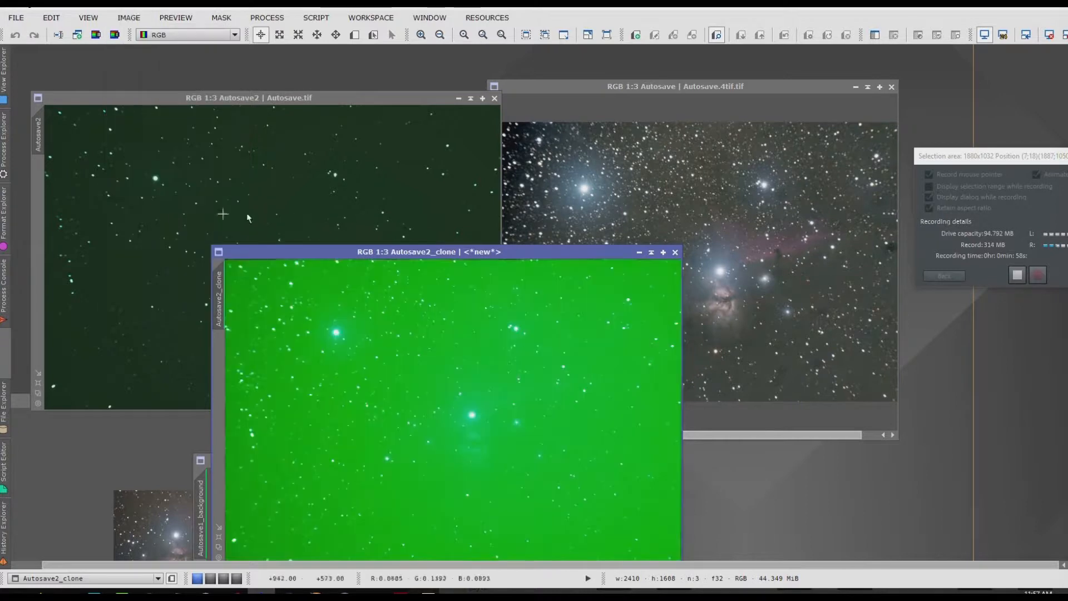
left_click_drag(549, 251, 785, 180)
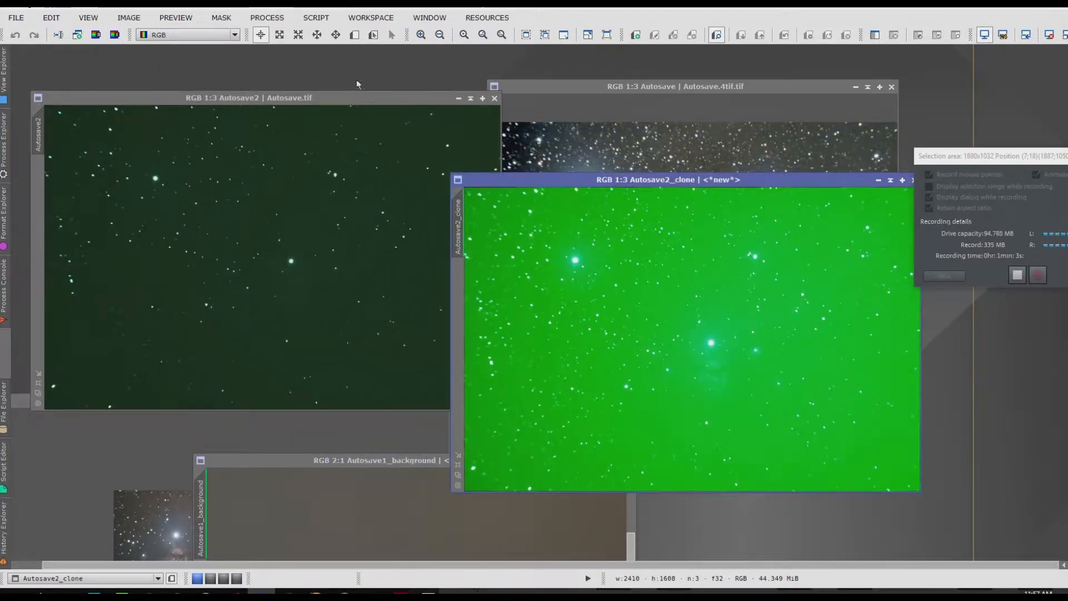
- Crop the edges of the Autosave2 image with DynamicCrop to about 2271 by 1425 pixels
left_click(355, 102)
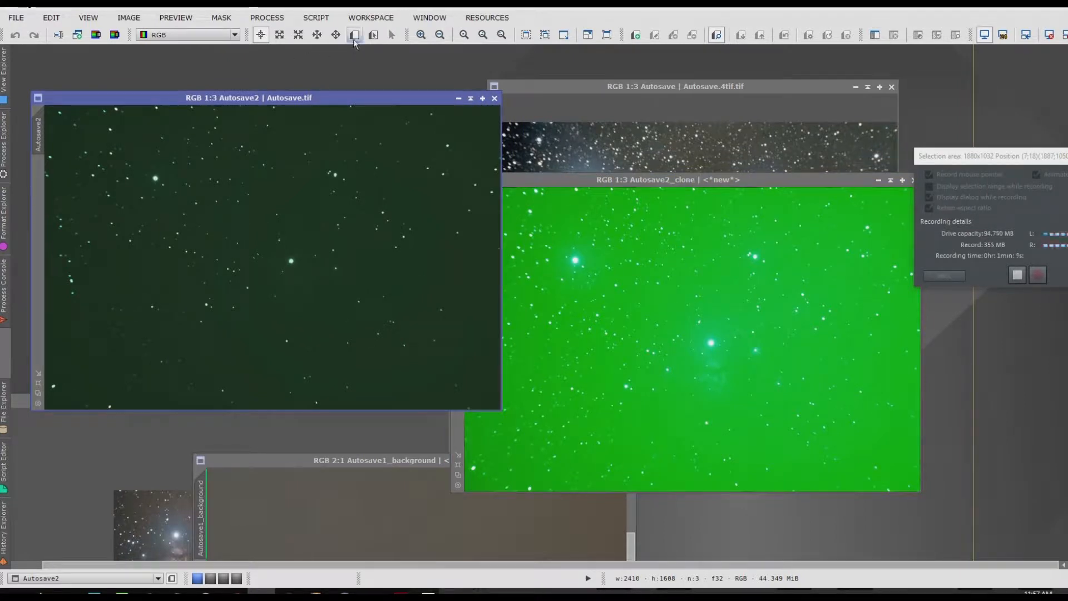
left_click(275, 17)
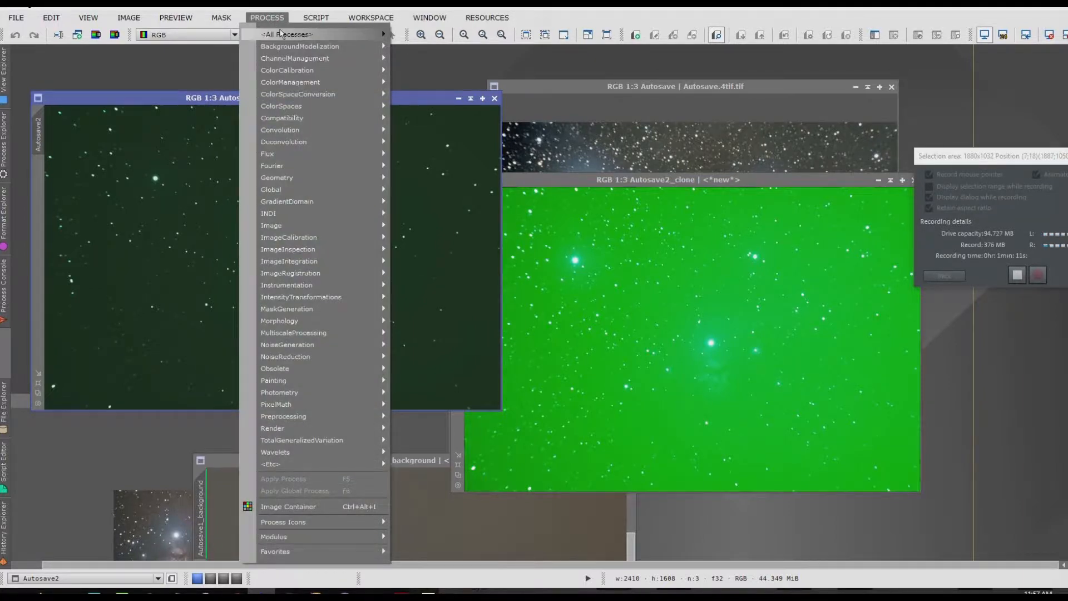
mouse_move(281, 33)
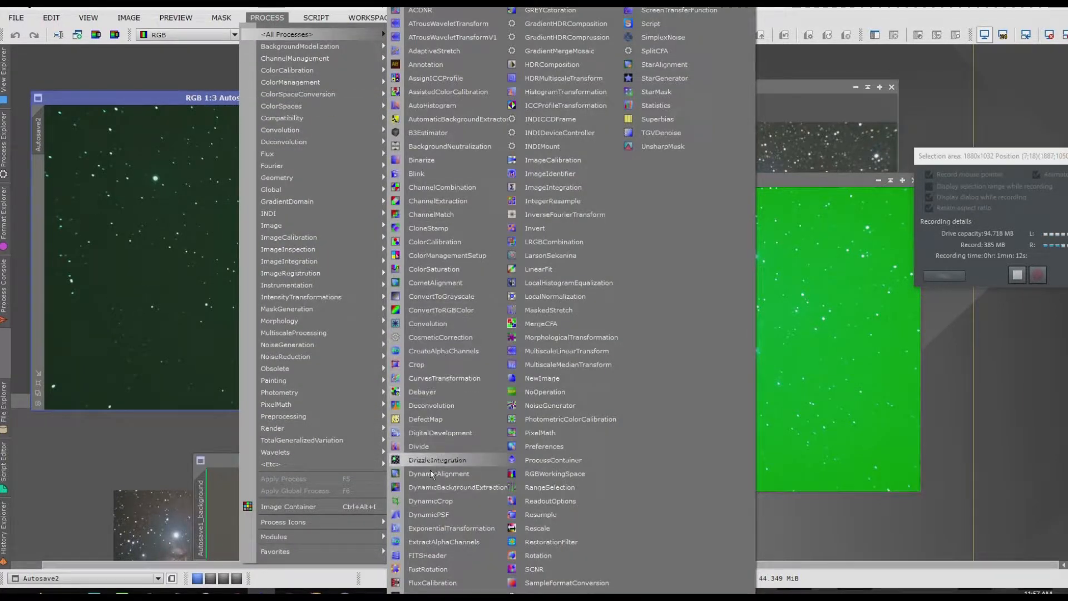
left_click(432, 500)
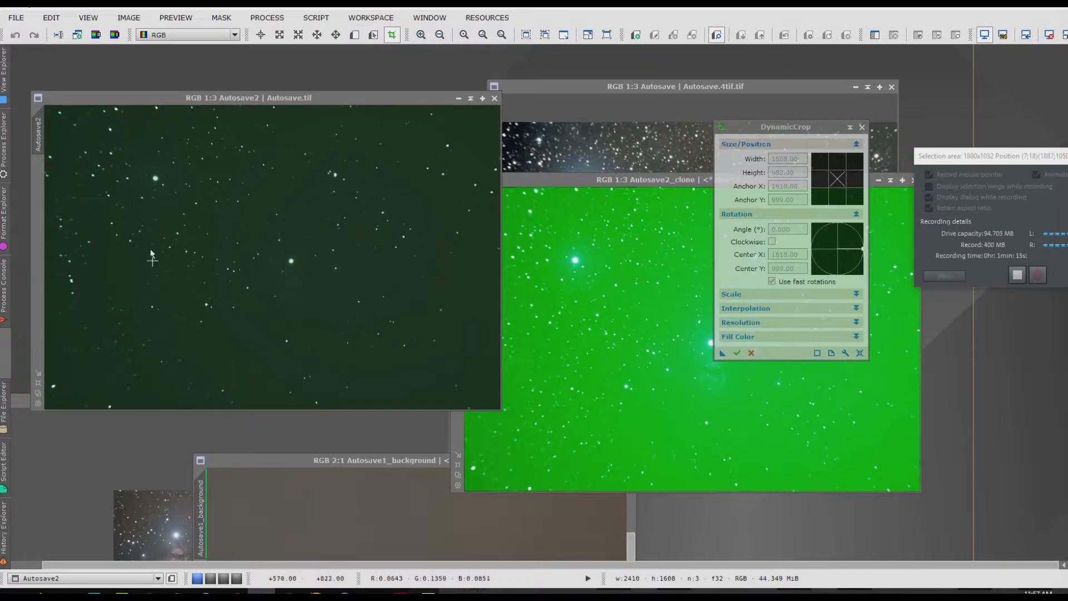
left_click_drag(52, 121, 483, 392)
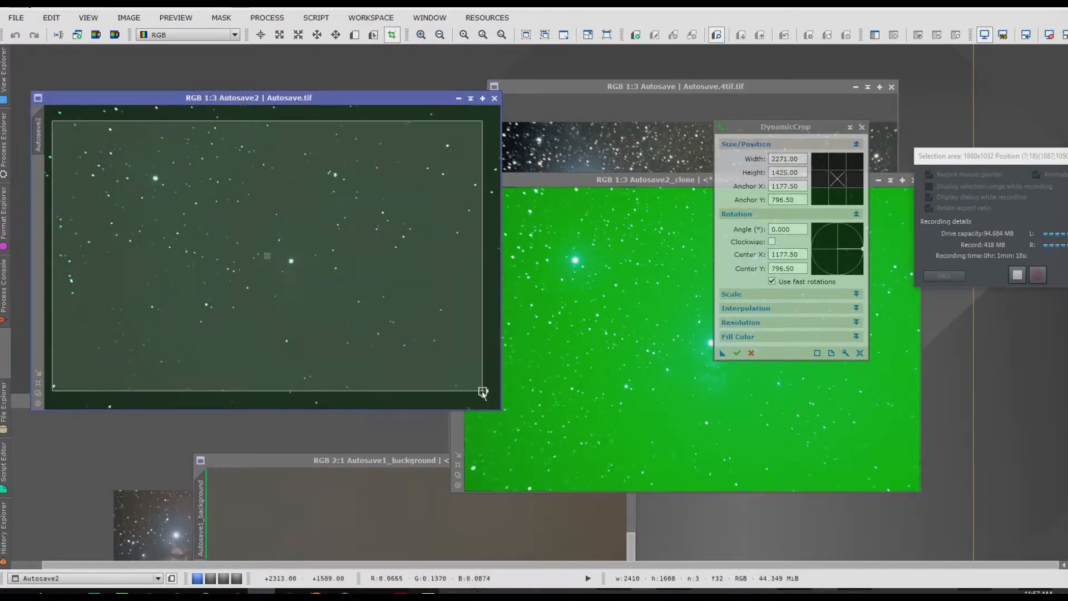
double_click(422, 239)
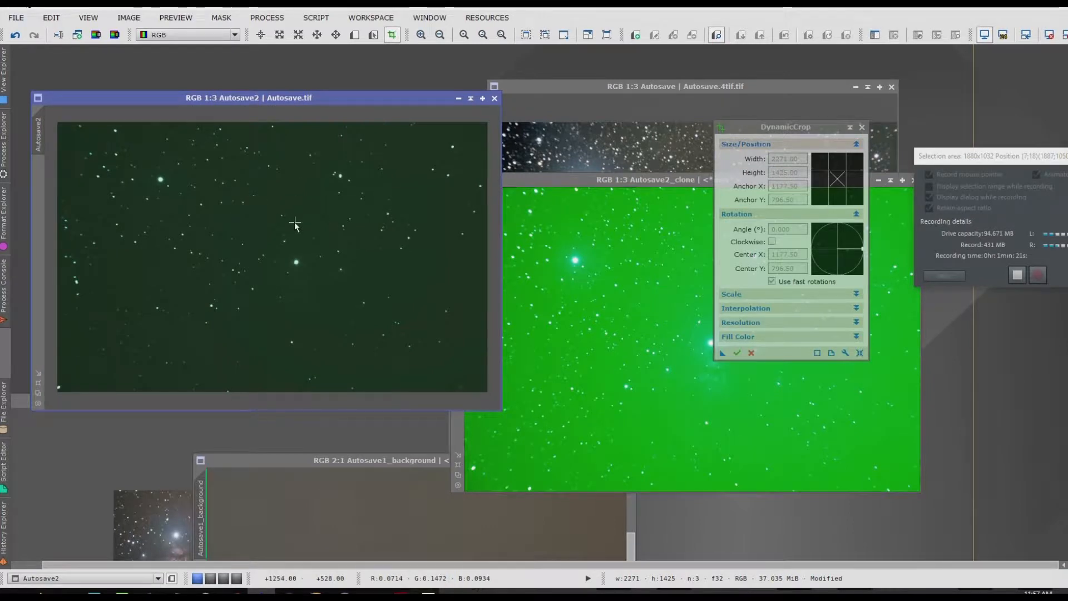
- Create a small preview over a star-free patch of background near the centre of the Autosave2 image
scroll(295, 223, "up", 8)
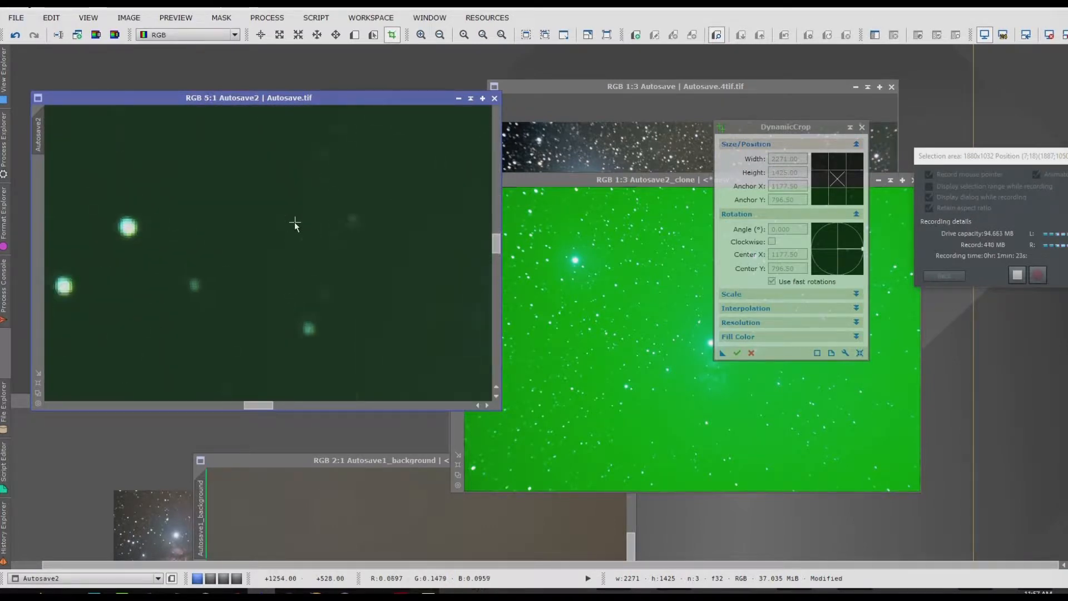
scroll(295, 223, "up", 1)
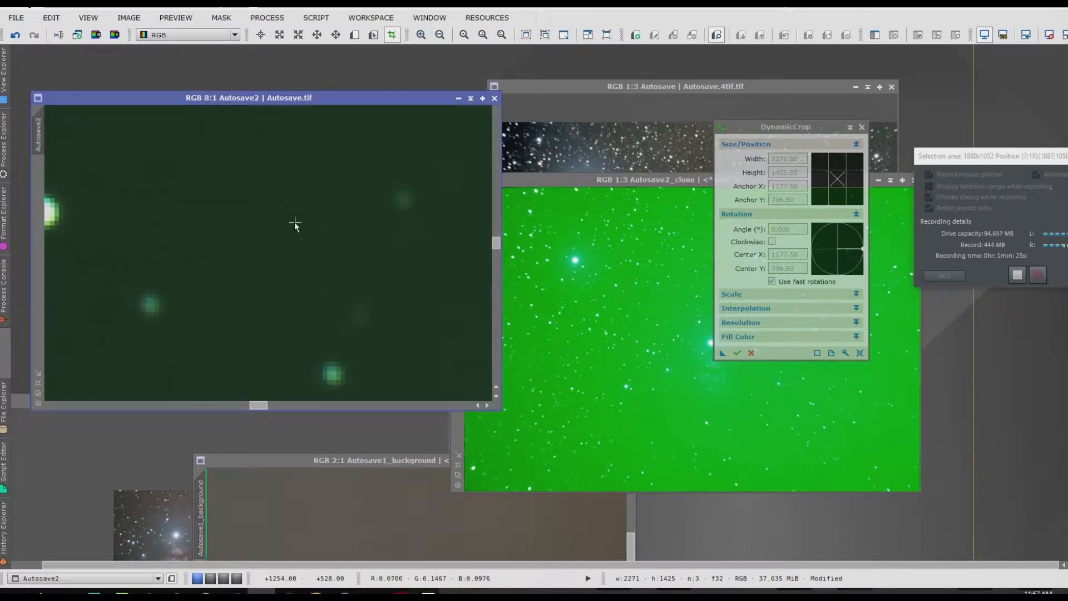
left_click(354, 35)
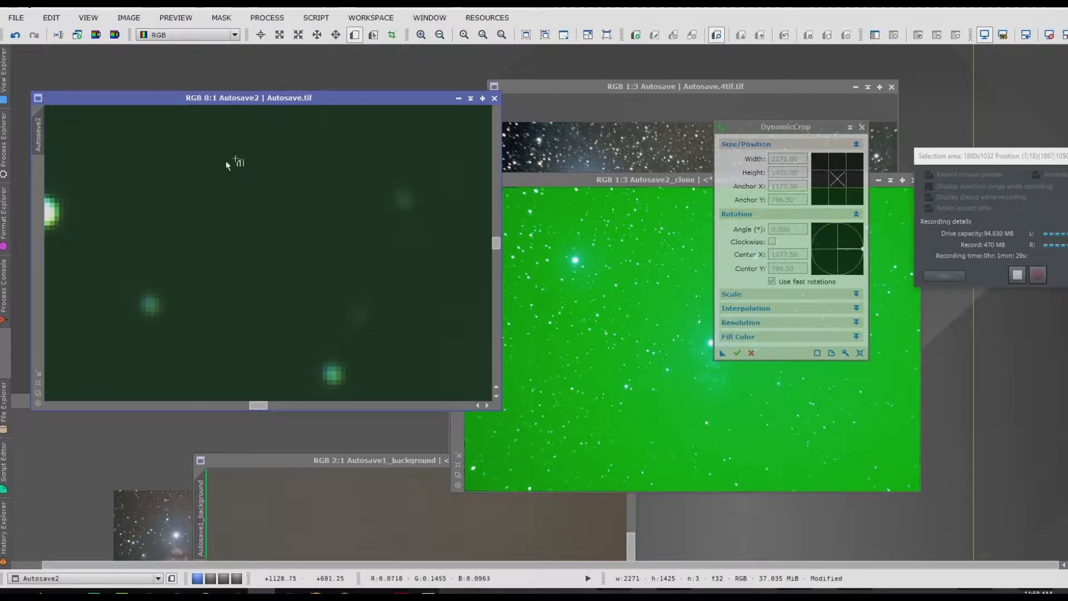
left_click_drag(164, 144, 241, 207)
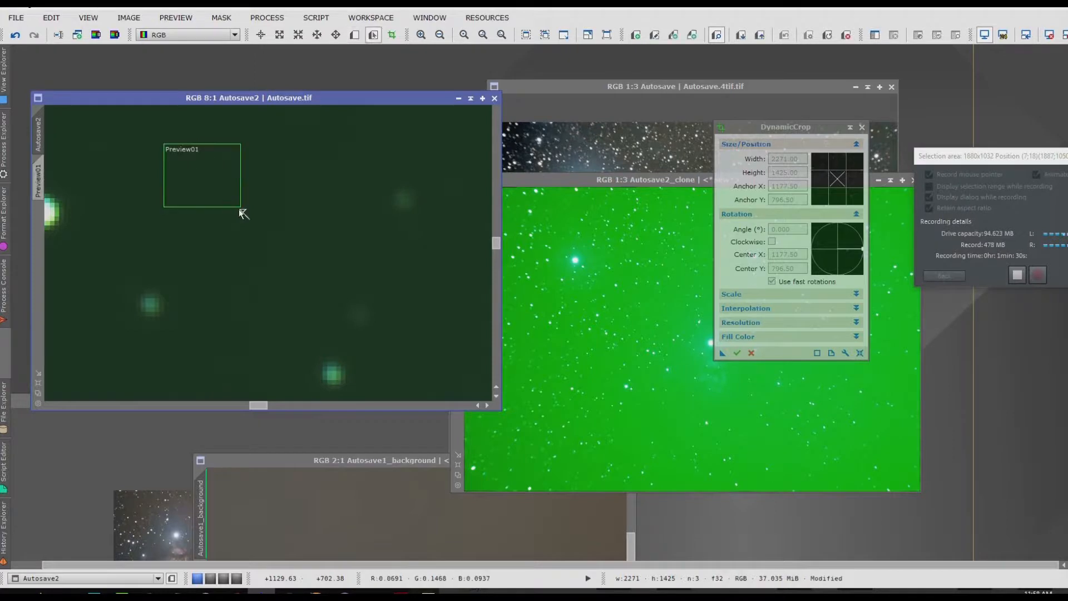
scroll(341, 285, "down", 10)
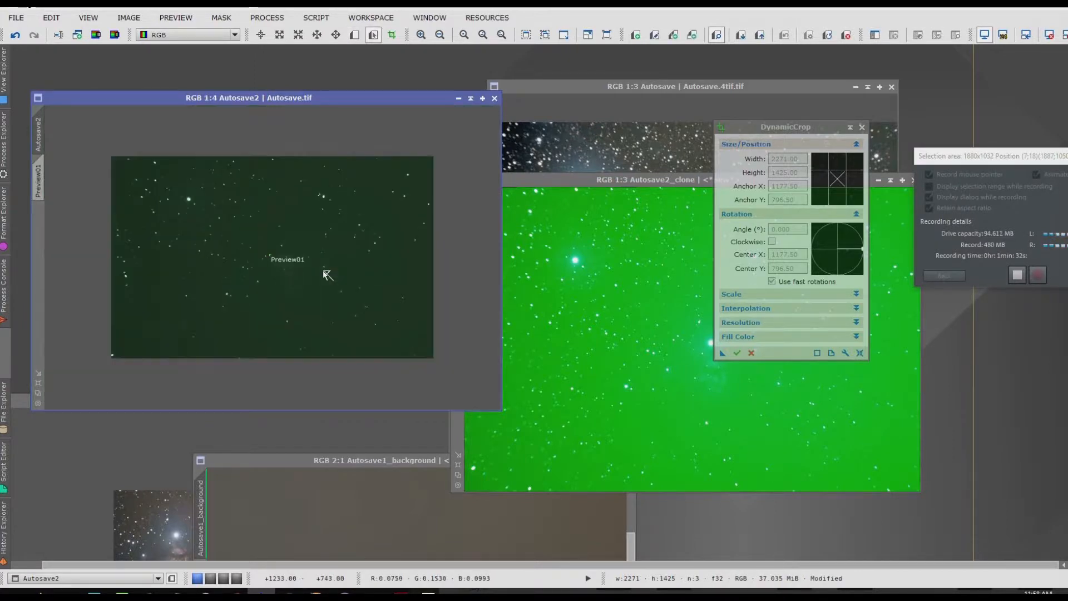
- Create a second preview covering nearly the whole Autosave2 image, and turn off the display of previews
left_click(355, 36)
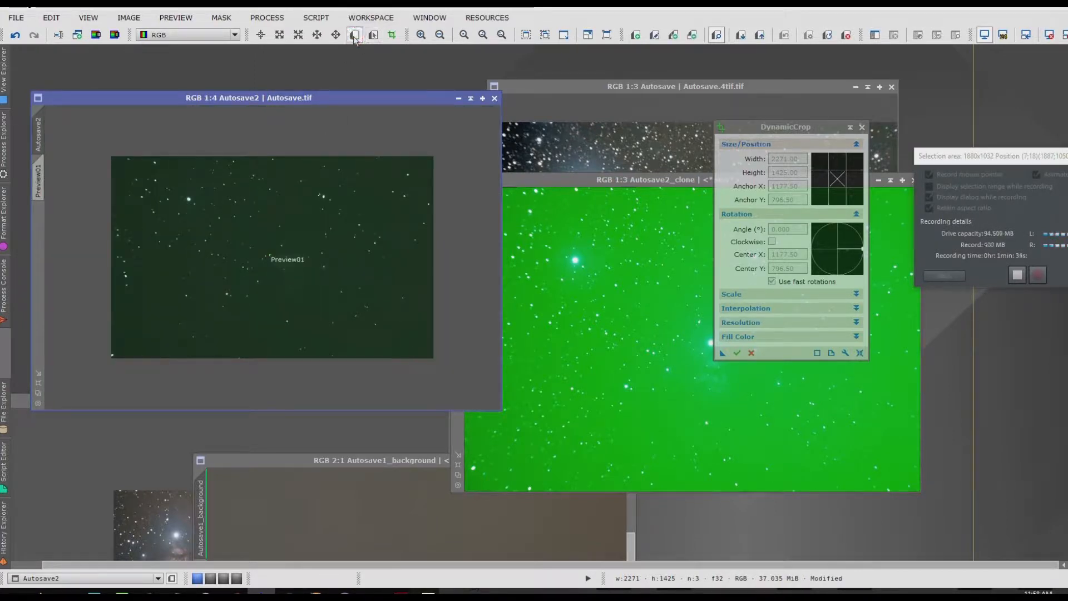
left_click_drag(121, 165, 428, 345)
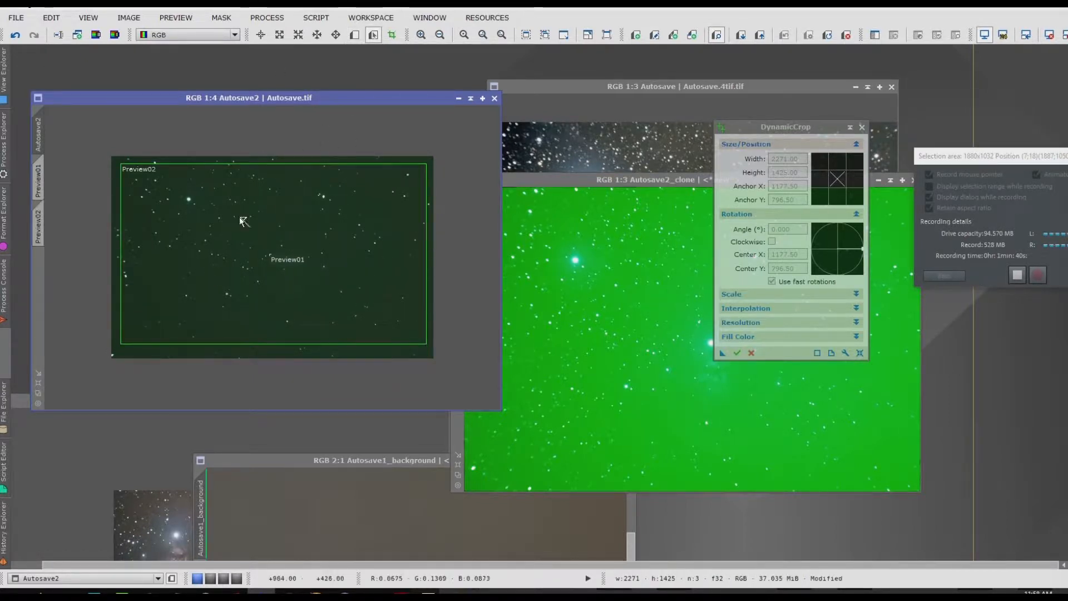
left_click(177, 18)
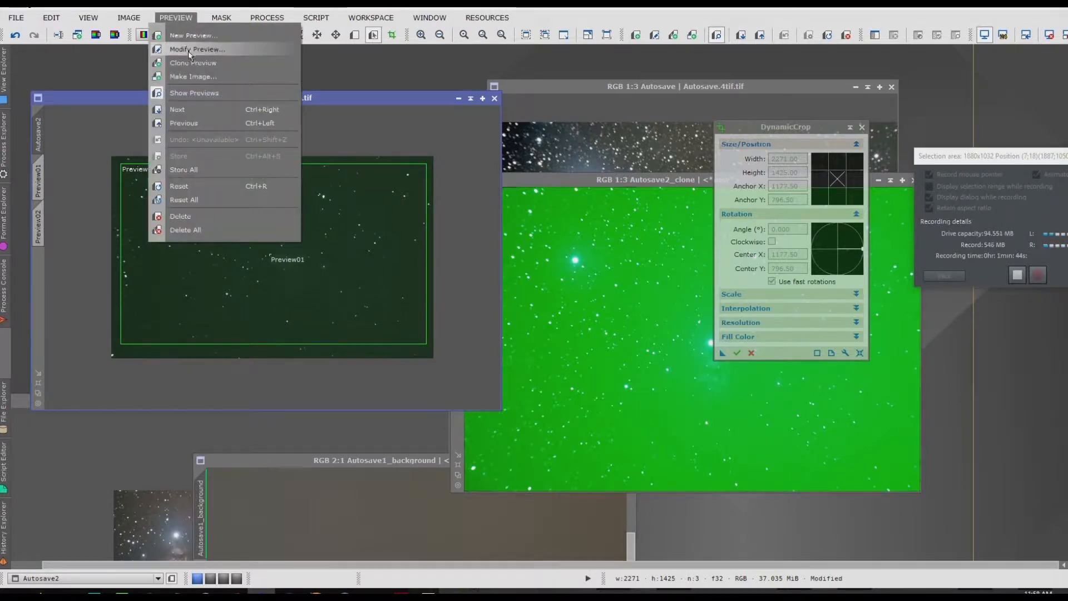
left_click(189, 92)
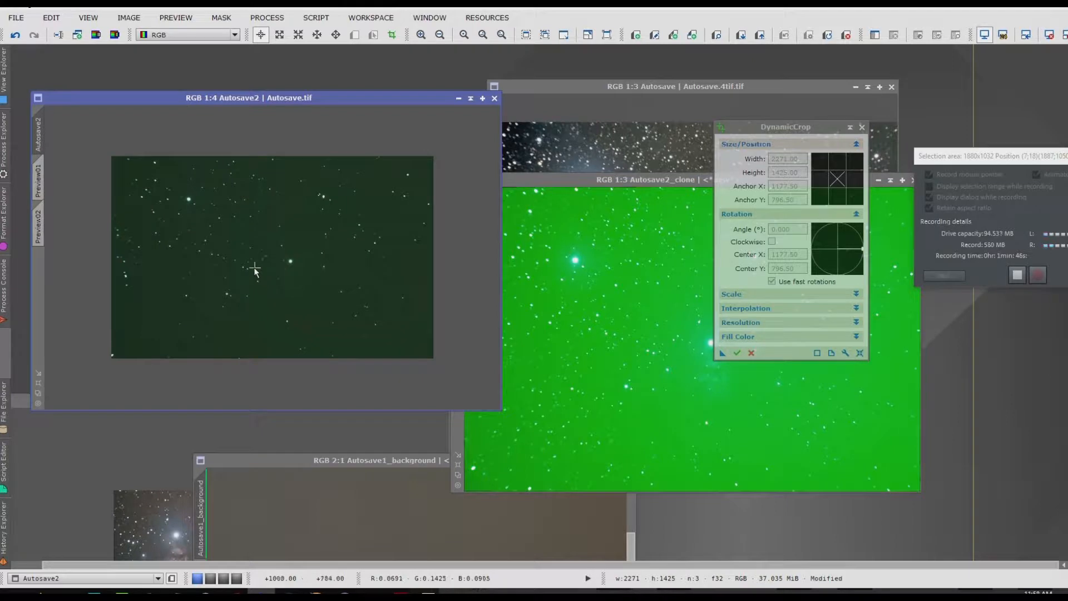
- Apply BackgroundNeutralization to the Autosave2 image, using Autosave2->Preview01 as the reference image
left_click(262, 18)
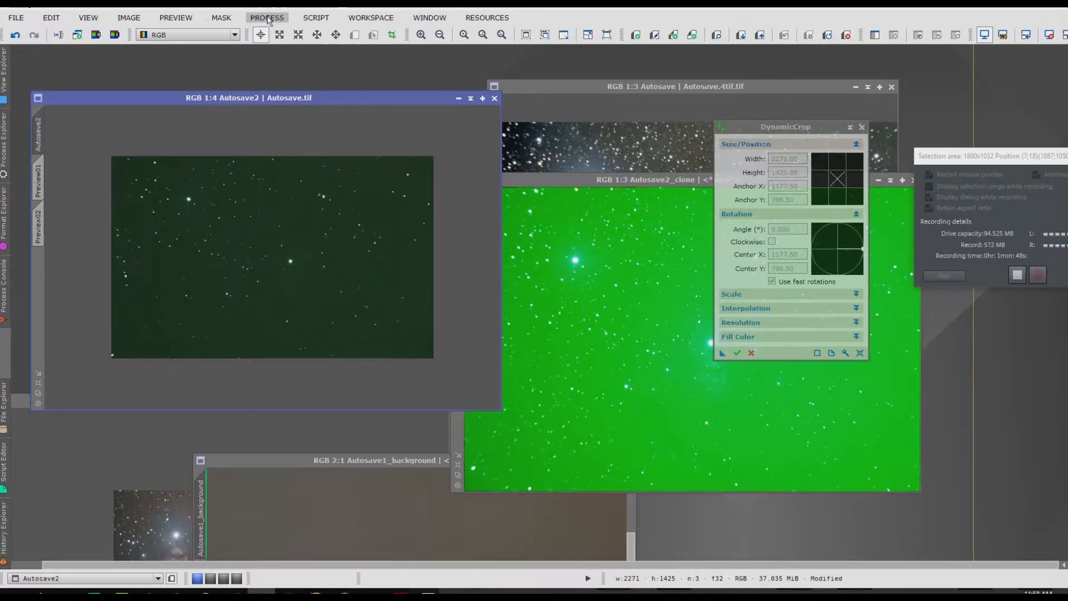
mouse_move(279, 51)
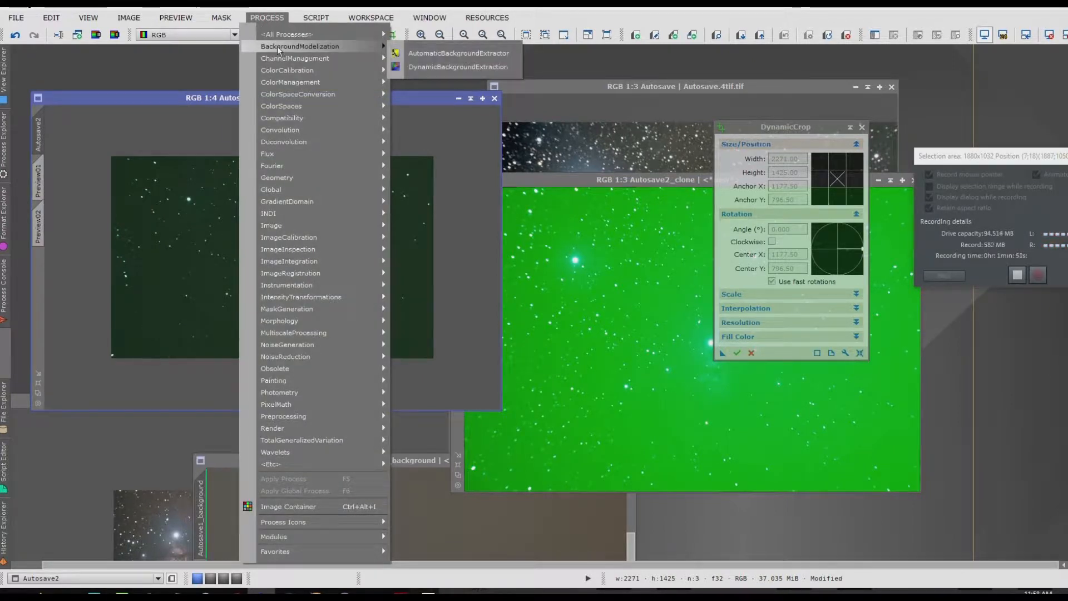
mouse_move(286, 72)
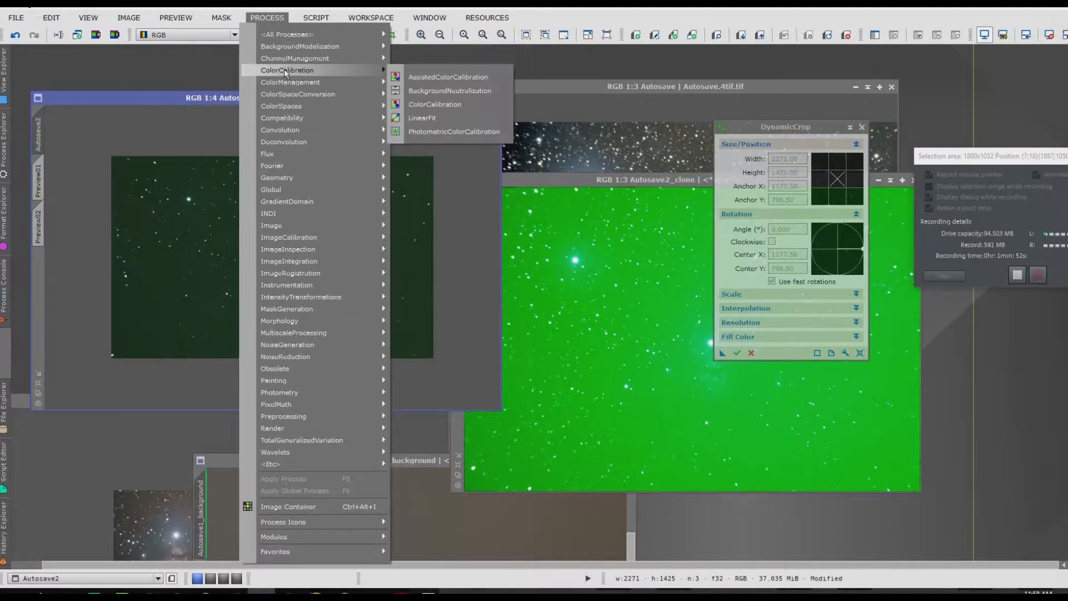
left_click(445, 91)
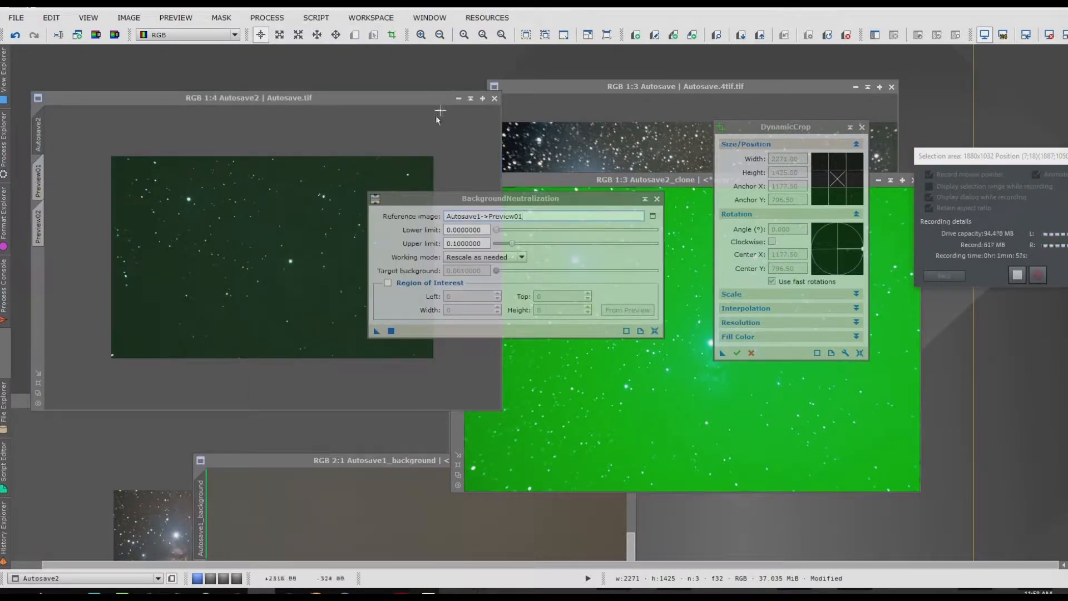
left_click(653, 216)
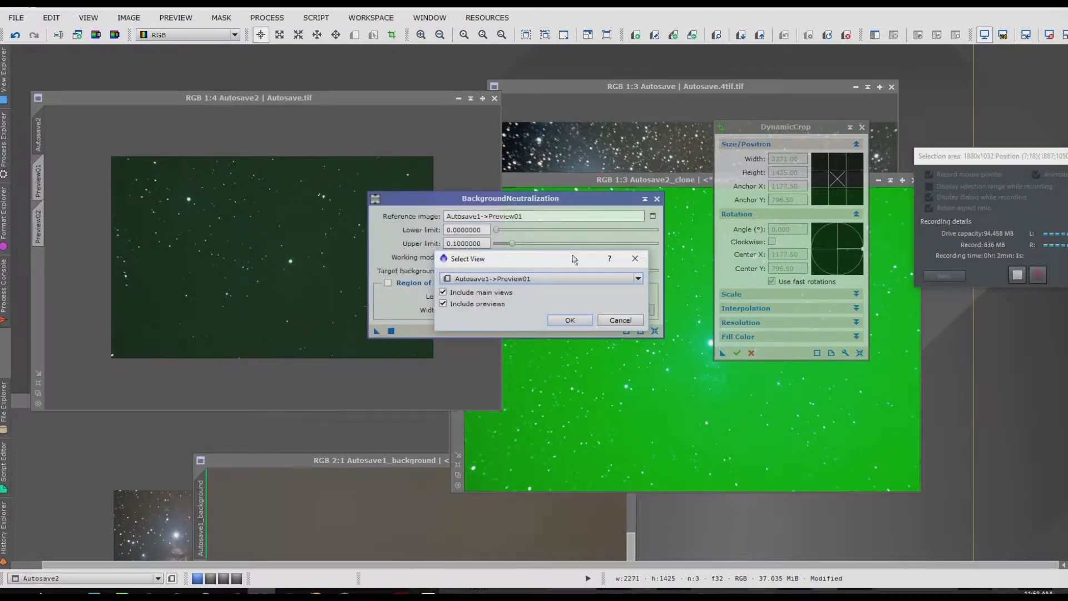
left_click(524, 279)
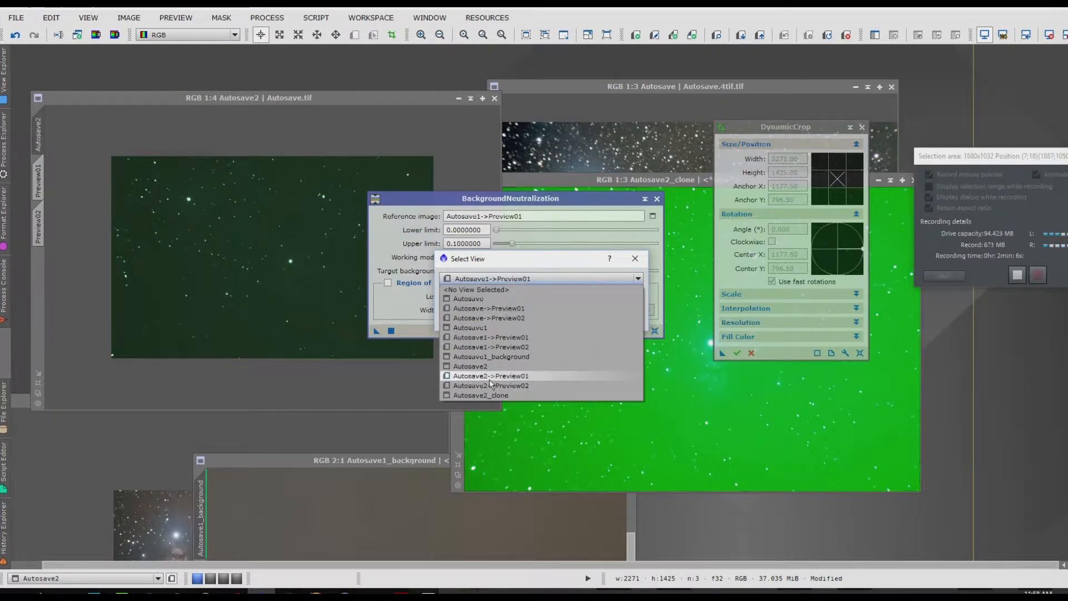
left_click(521, 376)
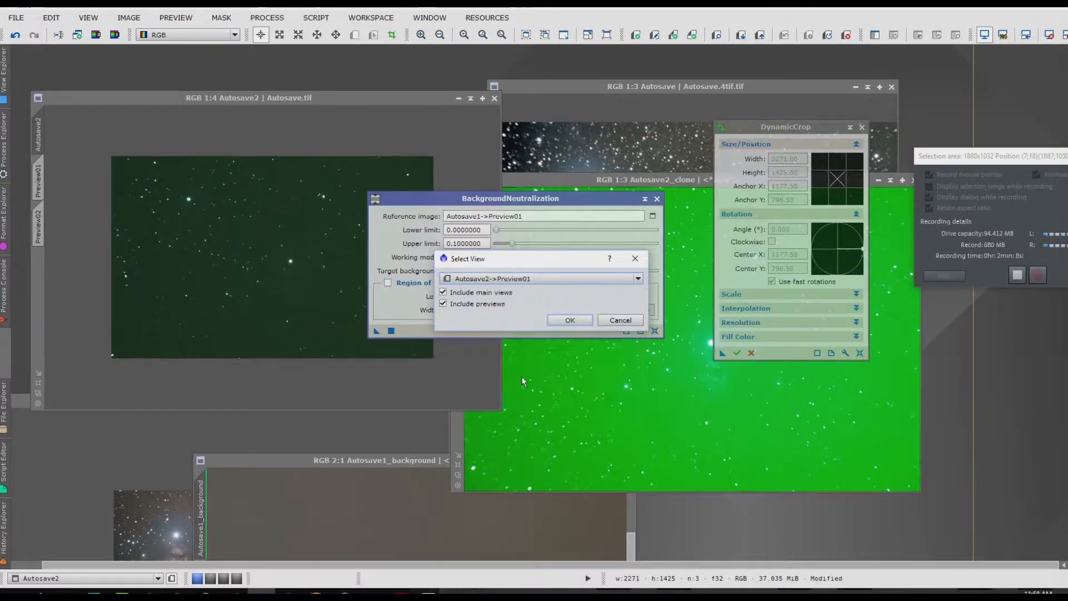
left_click(569, 322)
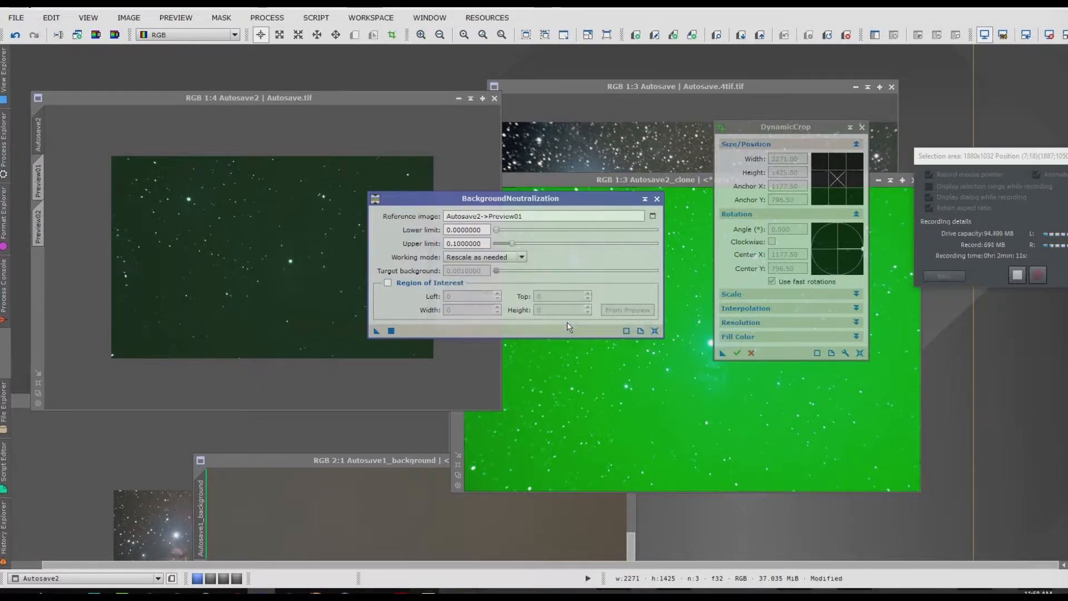
left_click_drag(377, 333, 286, 300)
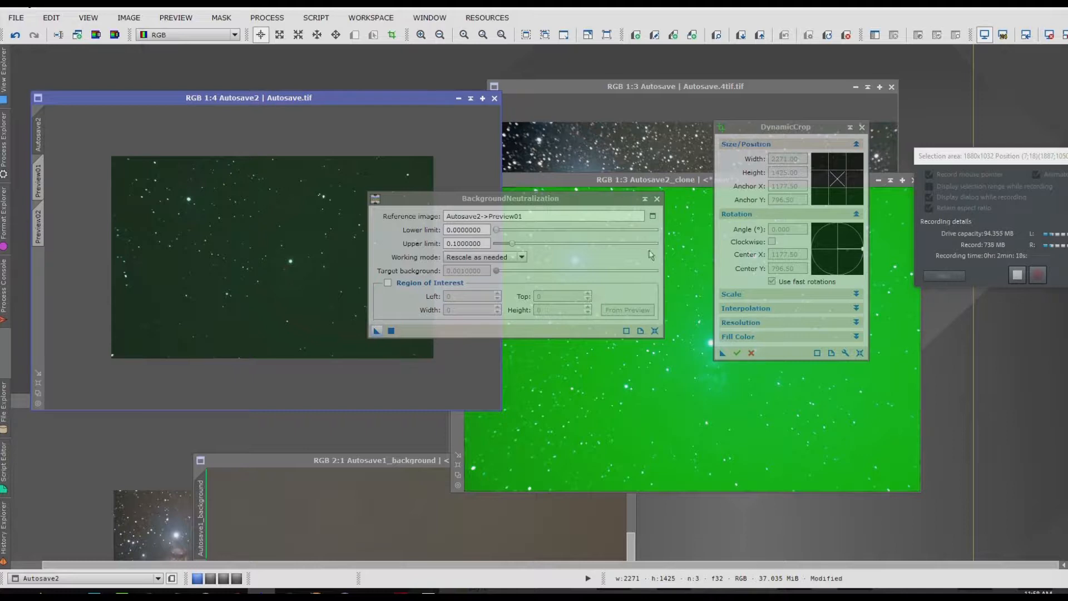
- Close BackgroundNeutralization, start the ColorCalibration process and set its white reference image to Autosave2->Preview02
left_click(657, 200)
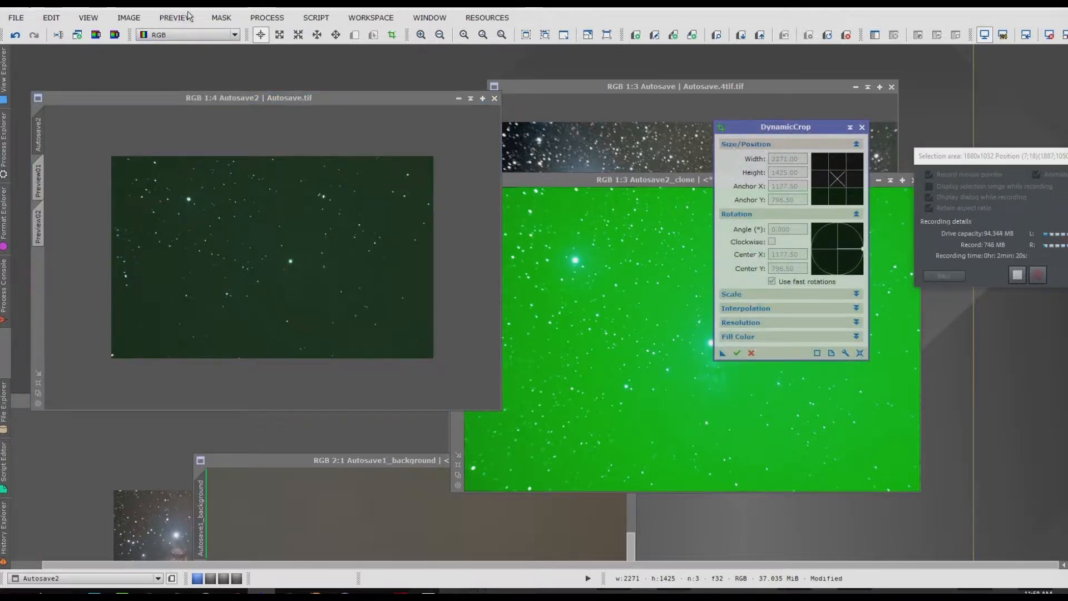
left_click(267, 17)
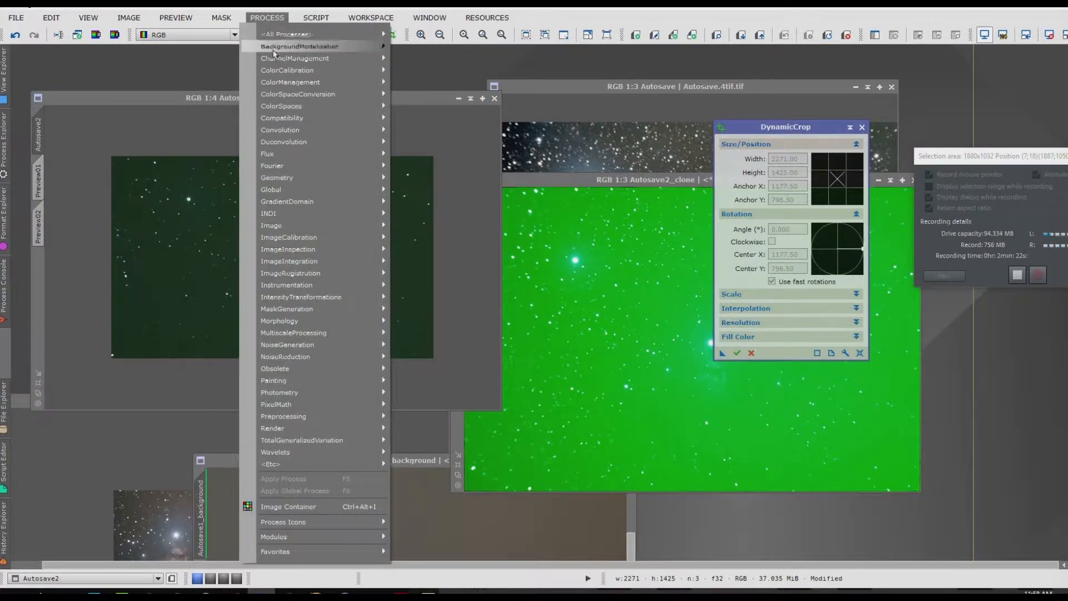
mouse_move(295, 70)
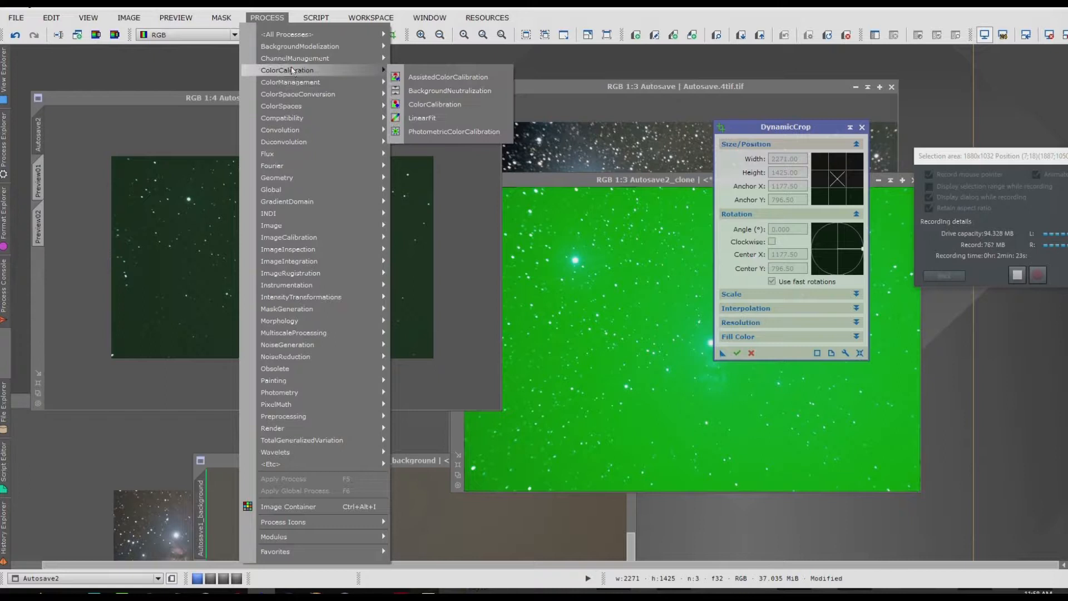
left_click(447, 106)
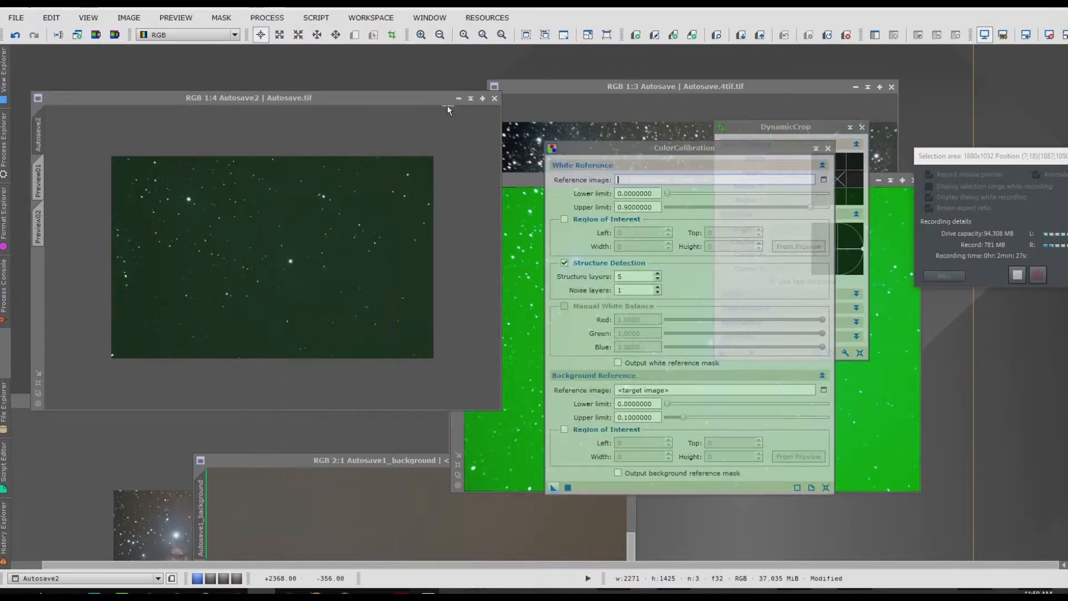
left_click(823, 180)
left_click(639, 279)
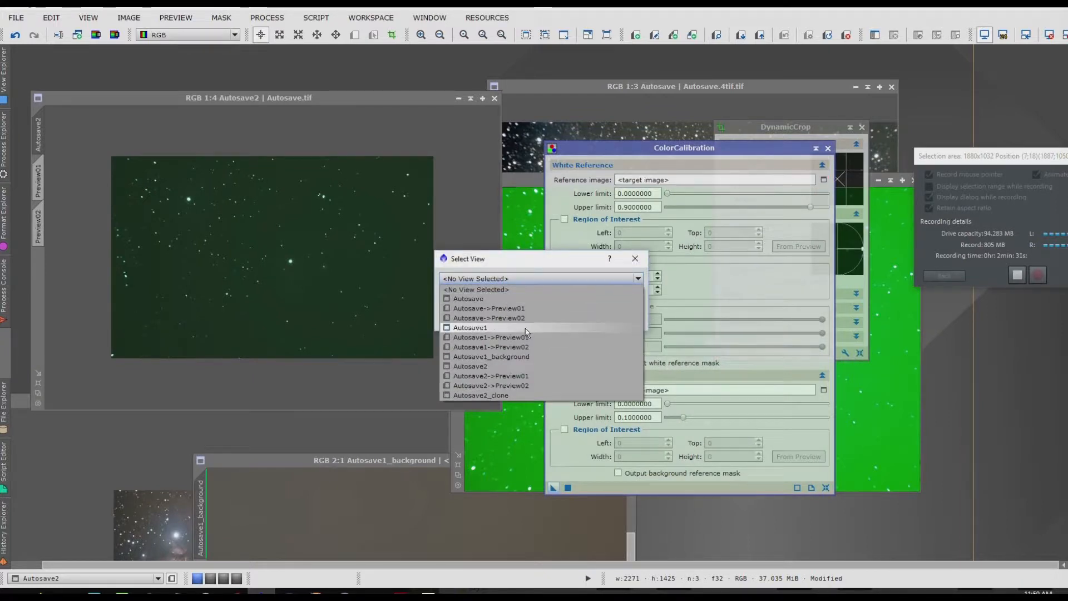
left_click(526, 386)
left_click(572, 320)
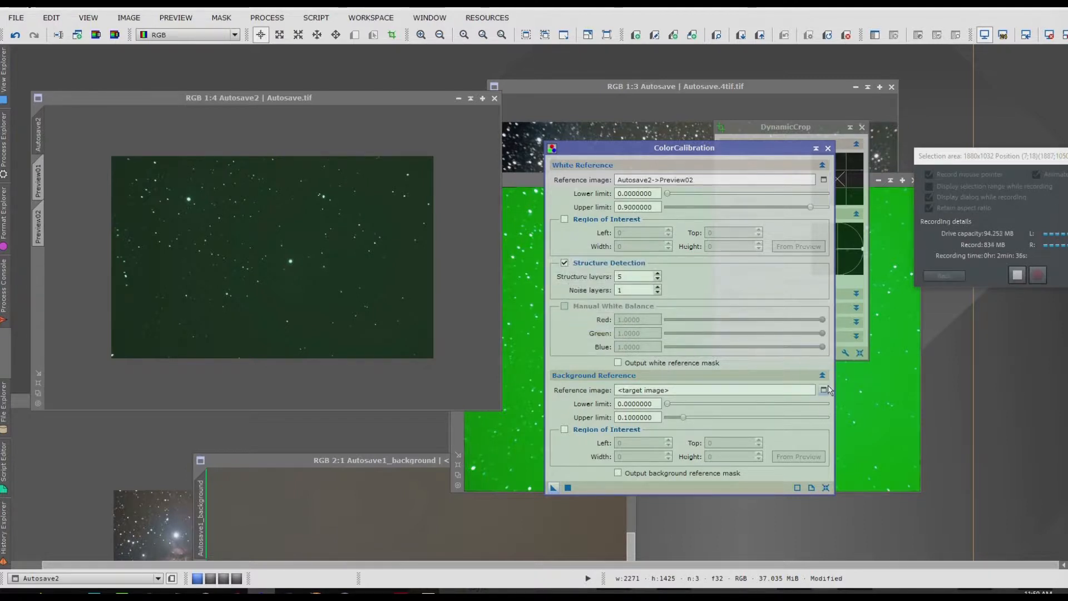
- Set the background reference image to Autosave2->Preview01 and apply ColorCalibration to the Autosave2 image
left_click(825, 390)
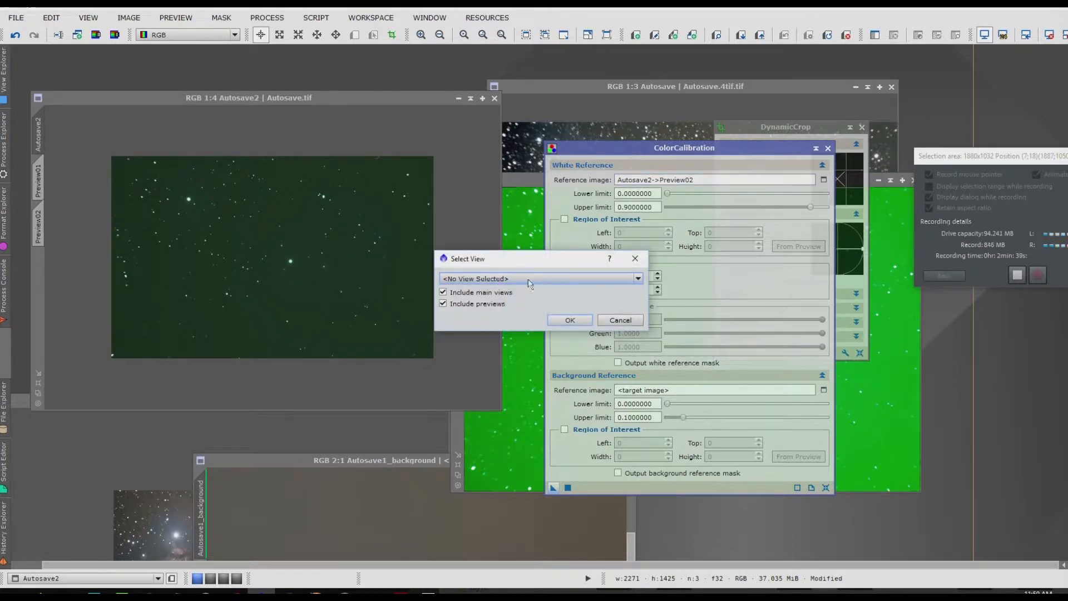
left_click(510, 279)
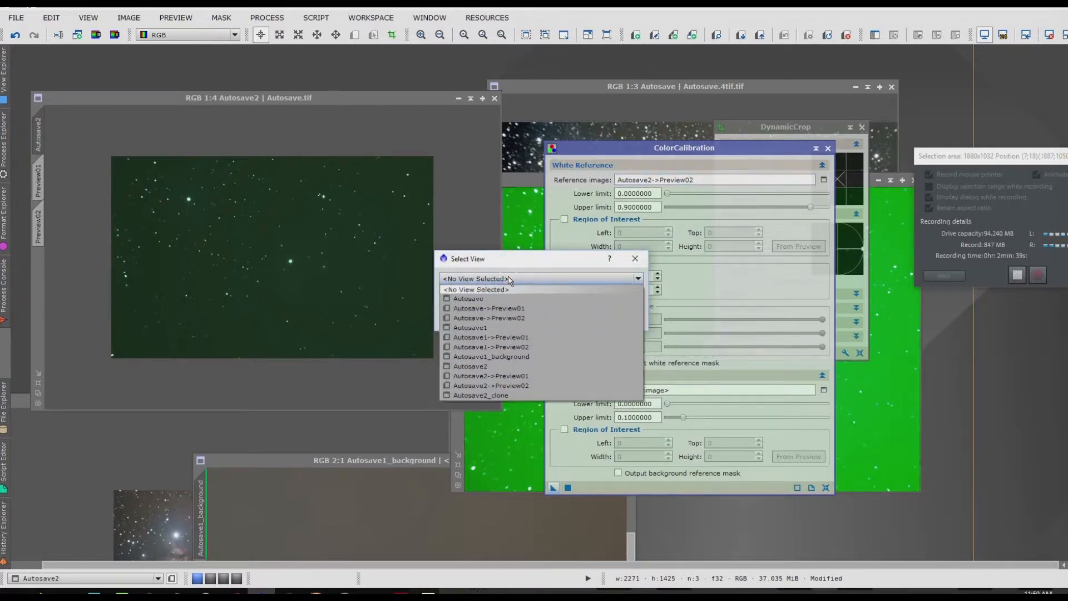
left_click(506, 378)
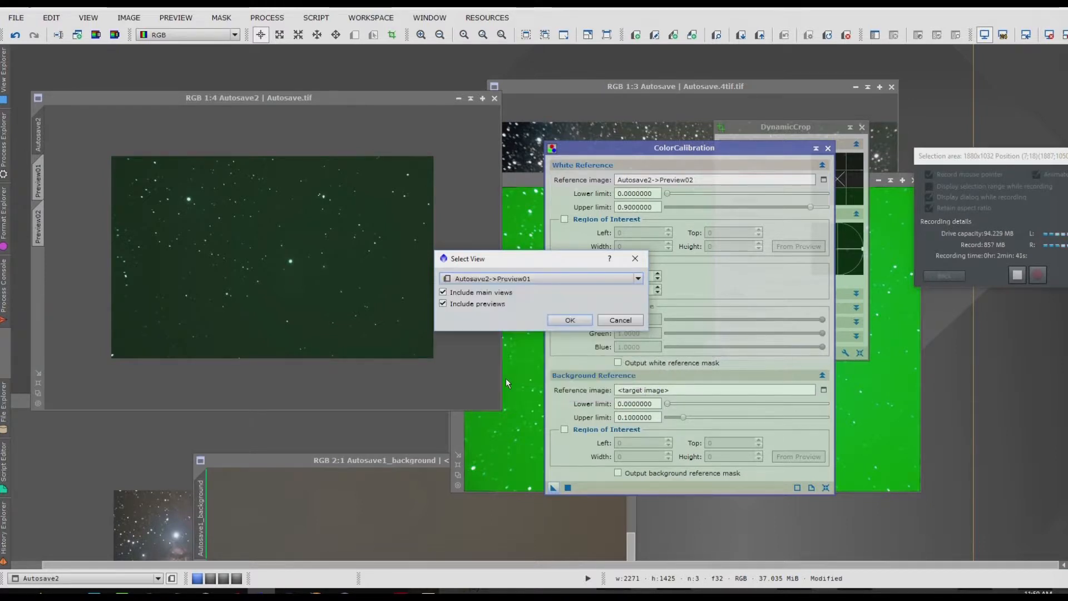
left_click(570, 320)
left_click_drag(553, 490, 288, 257)
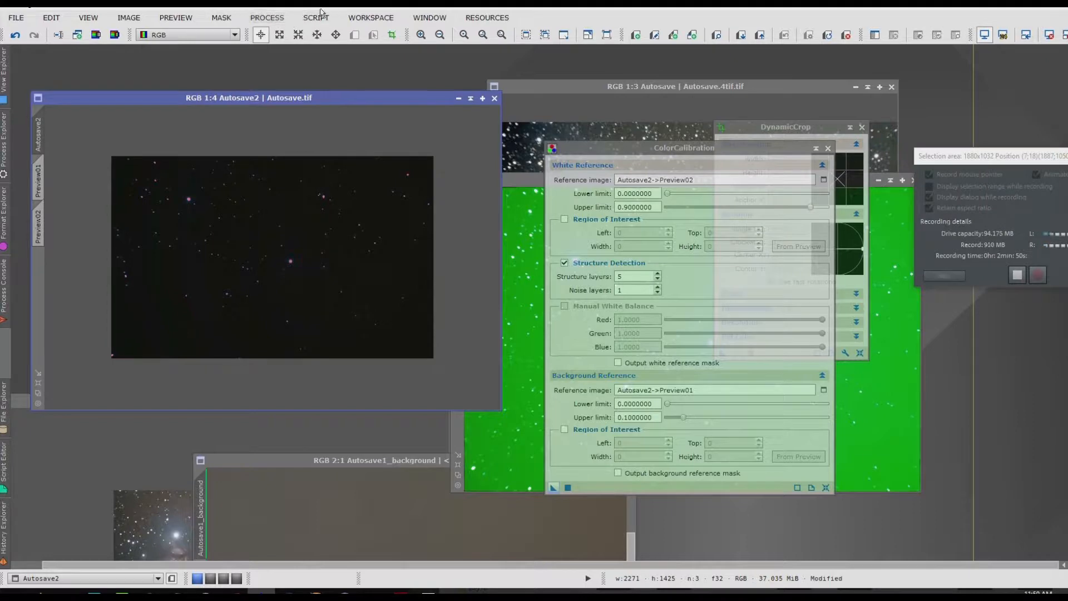
- Apply SCNR to the Autosave2 image, removing Green with Average Neutral protection, amount 1.00 and lightness preserved
left_click(271, 19)
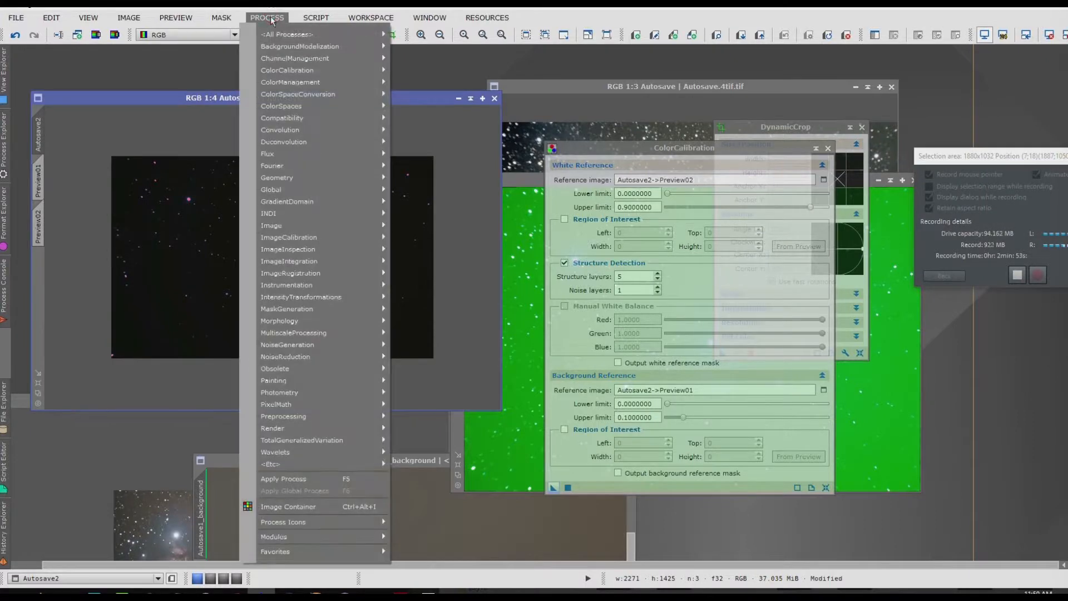
mouse_move(279, 35)
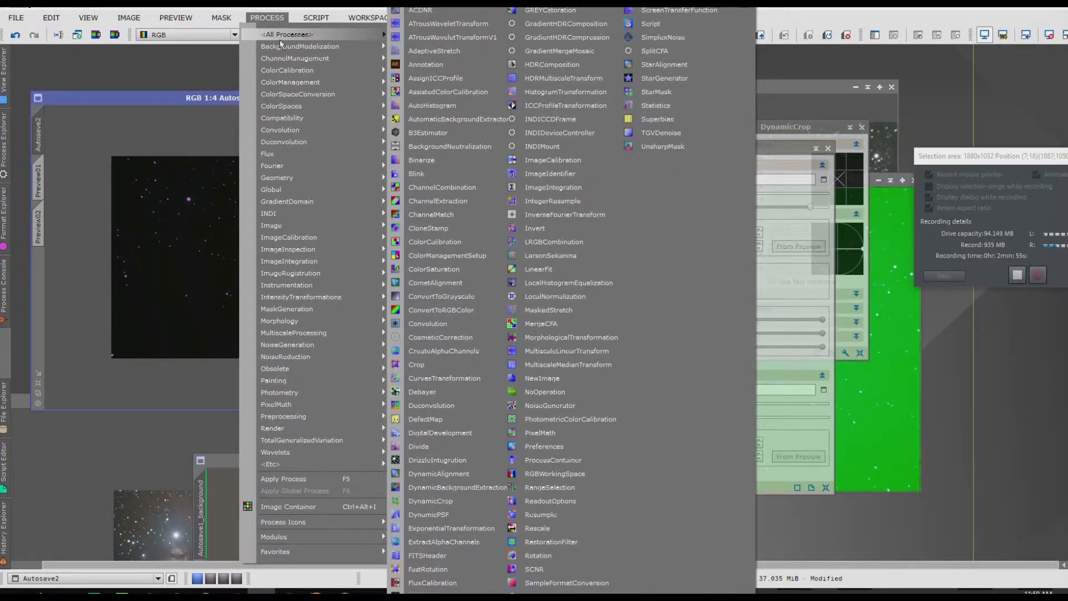
left_click(526, 569)
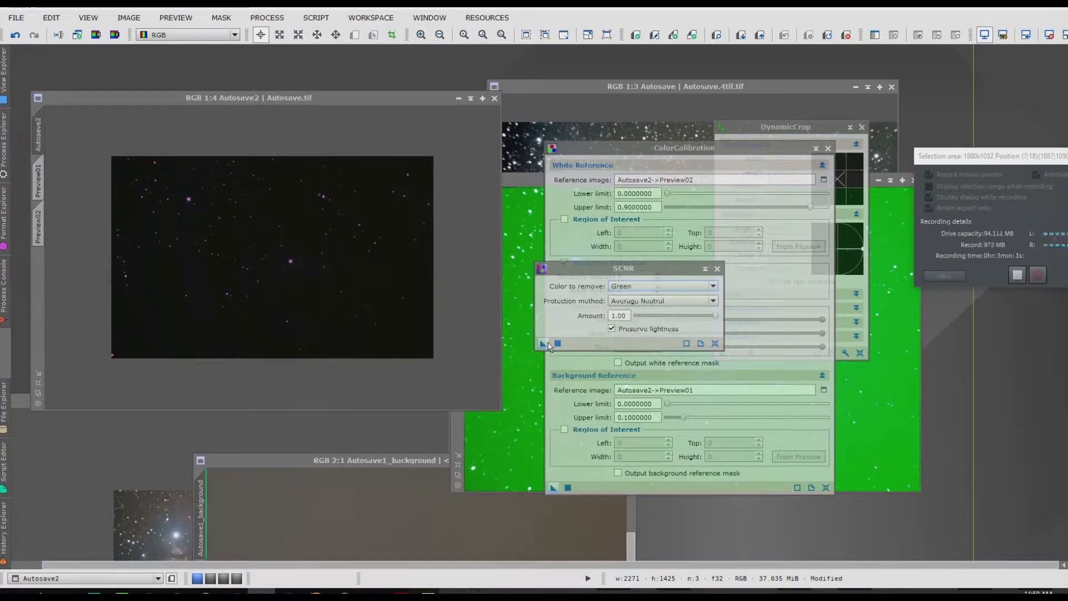
left_click_drag(543, 344, 221, 240)
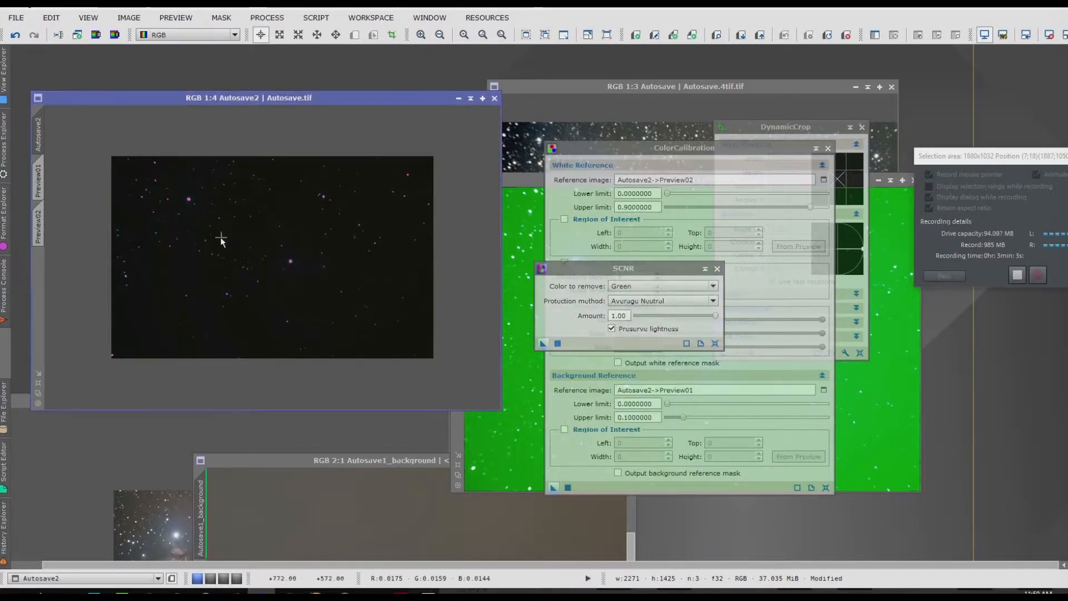
left_click(638, 290)
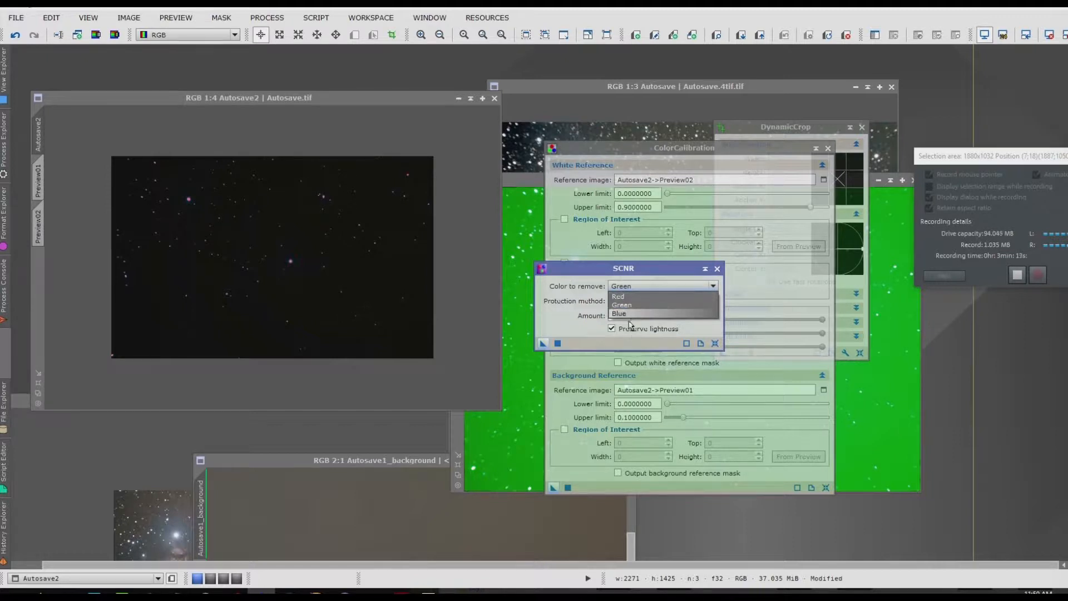
left_click(629, 306)
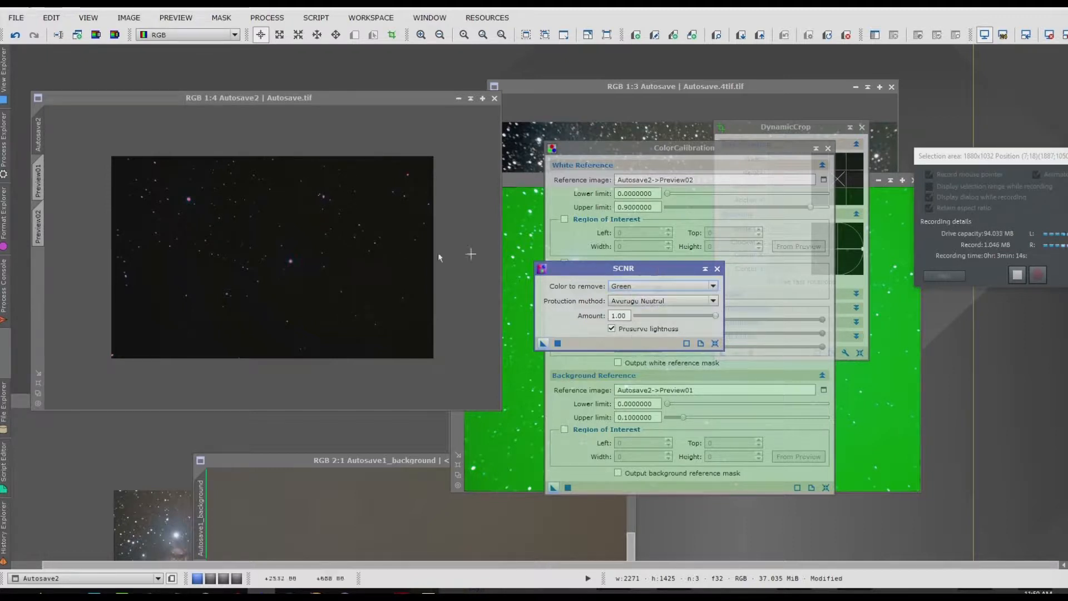
- Apply an STF AutoStretch to the Autosave2 image and inspect the nebula up close
left_click(129, 17)
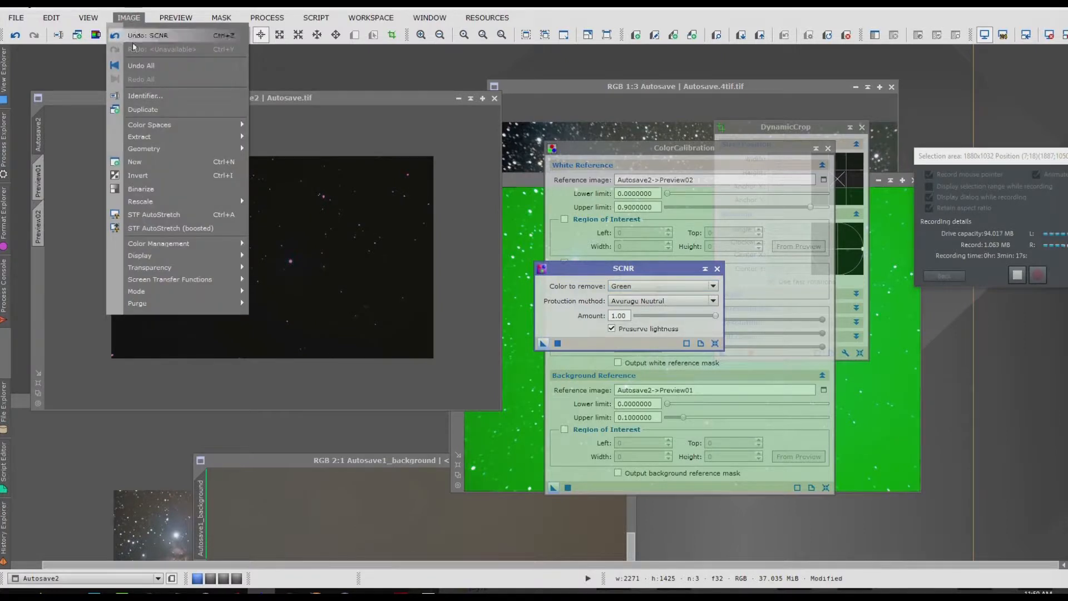
left_click(185, 217)
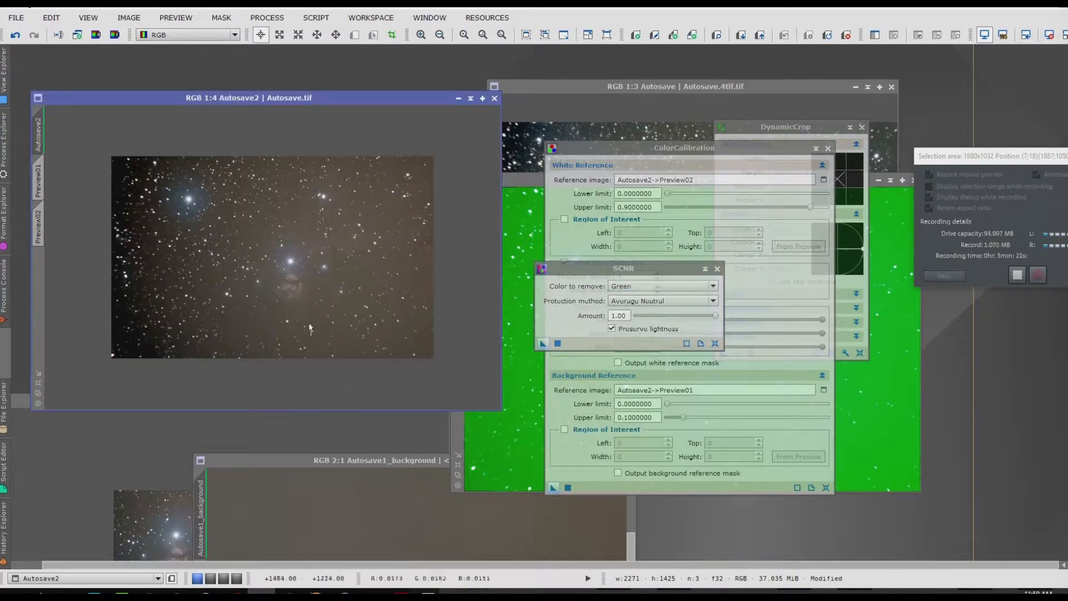
scroll(280, 234, "up", 2)
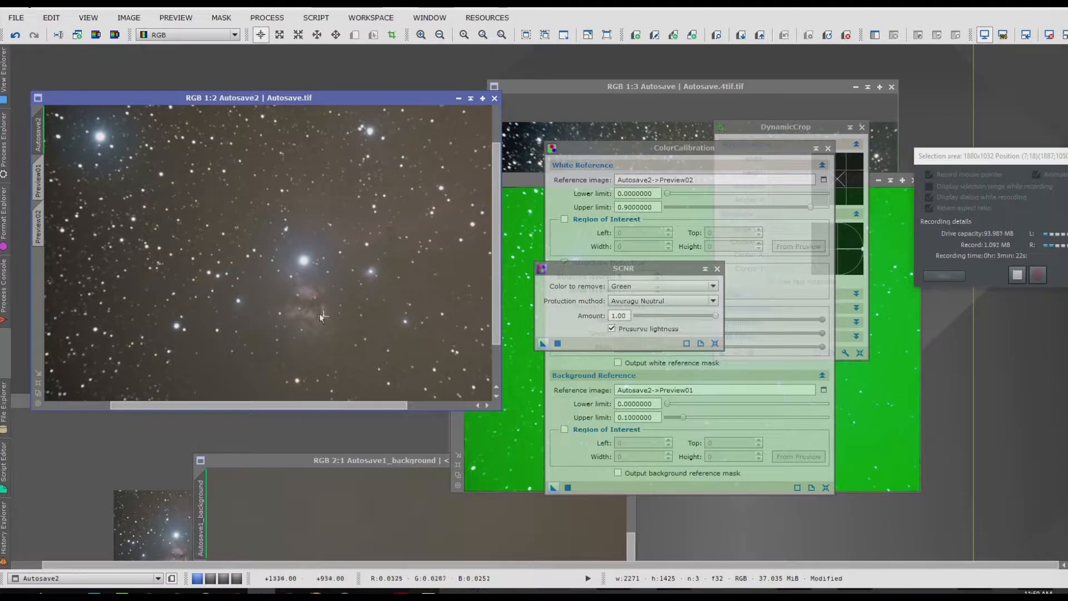
scroll(299, 151, "down", 2)
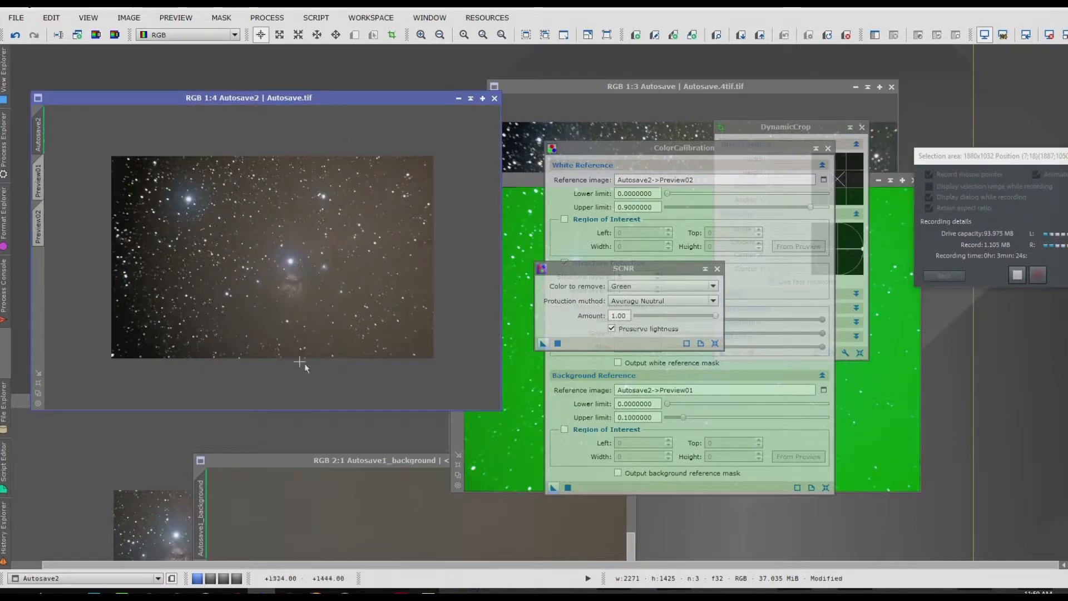
- Examine the gradient in the Autosave1_background image, then return to the Autosave2 image
left_click(272, 459)
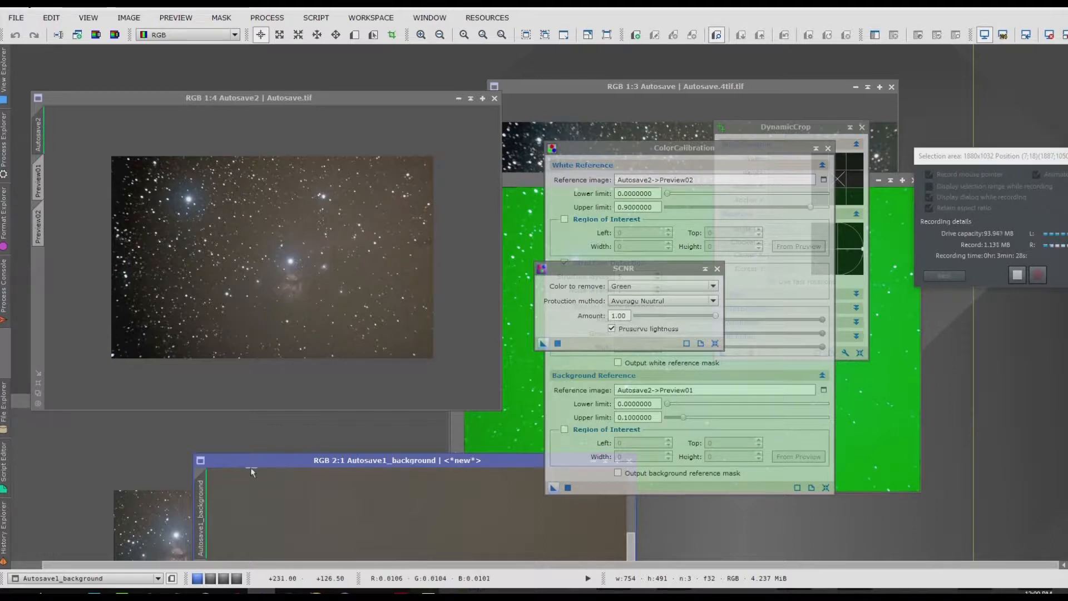
left_click_drag(252, 468, 289, 250)
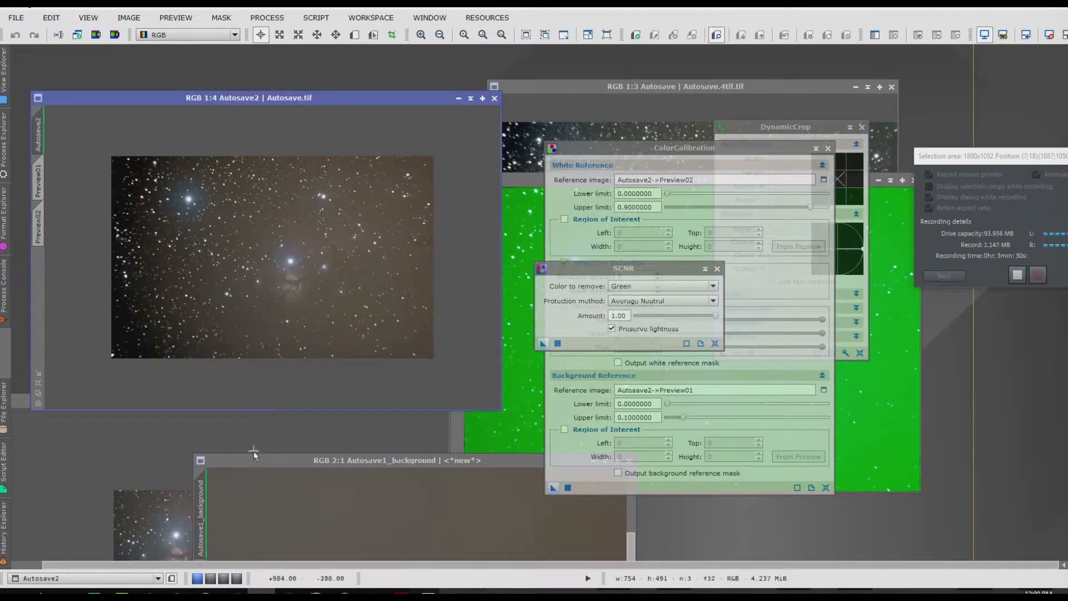
left_click_drag(262, 463, 185, 176)
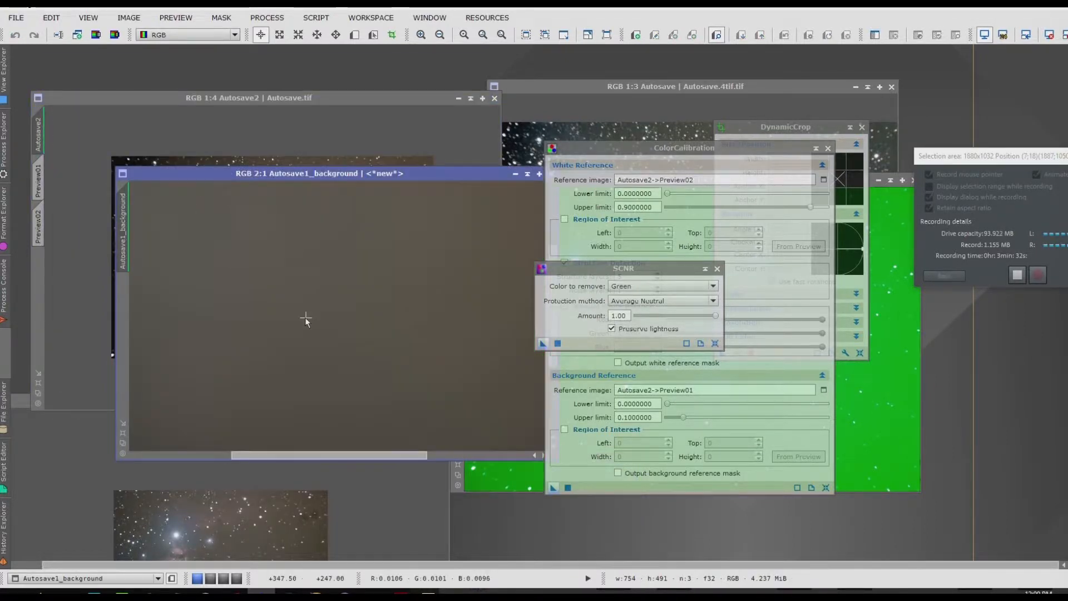
scroll(306, 319, "down", 3)
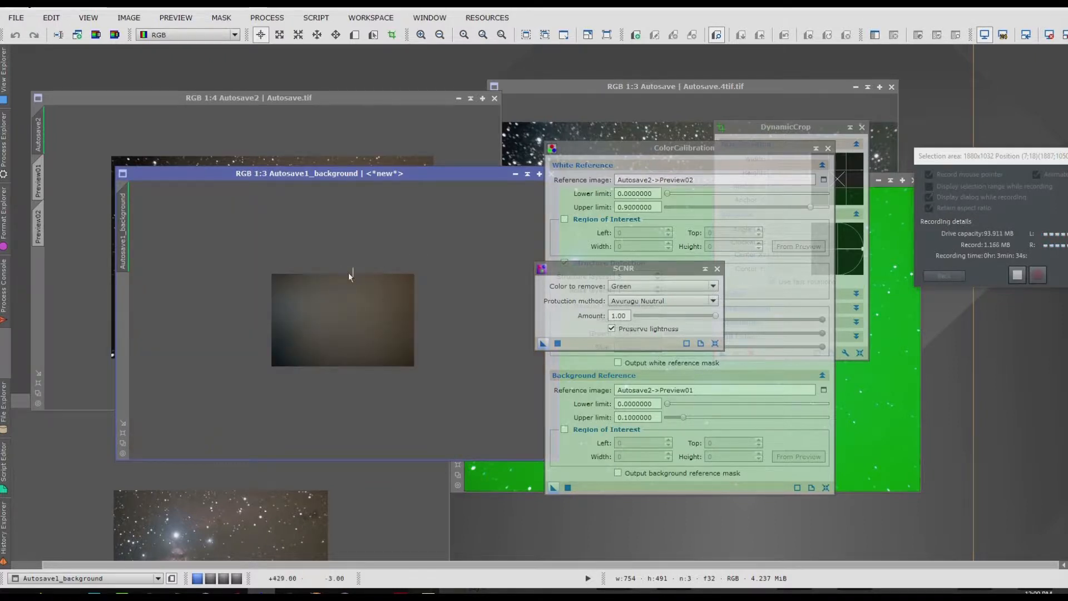
scroll(399, 317, "up", 1)
scroll(399, 317, "up", 1)
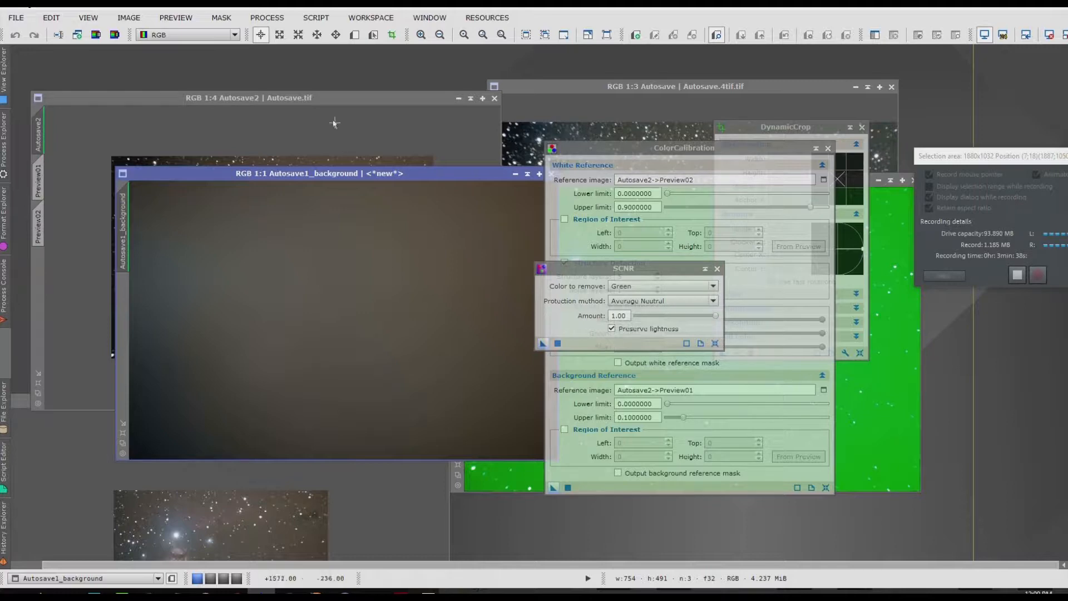
left_click(325, 99)
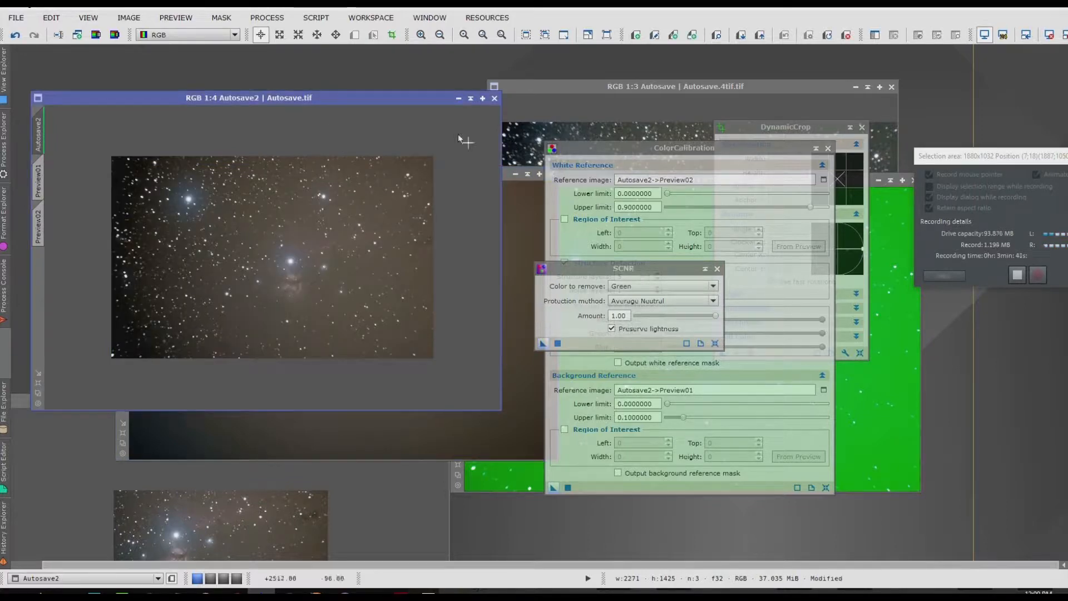
- Close the DynamicCrop process, and reset and close the ColorCalibration and SCNR processes
left_click(771, 128)
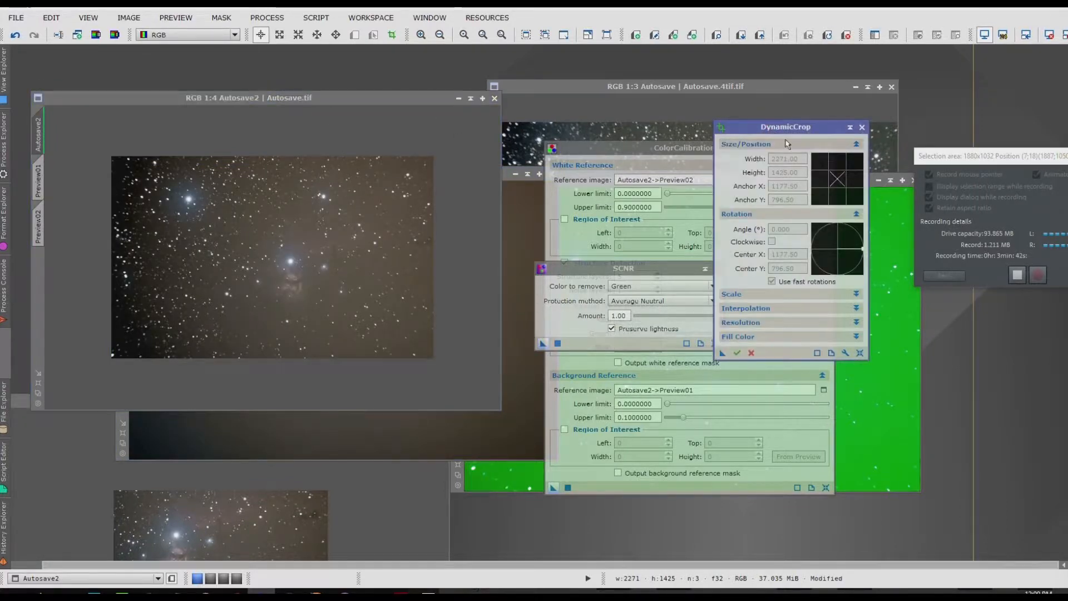
left_click(862, 128)
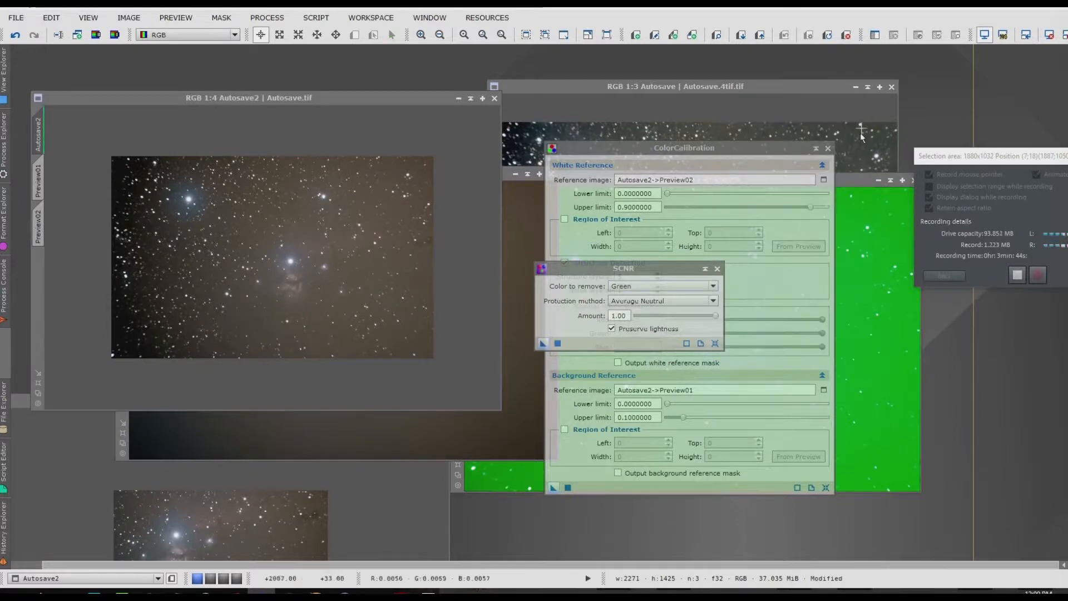
left_click(826, 488)
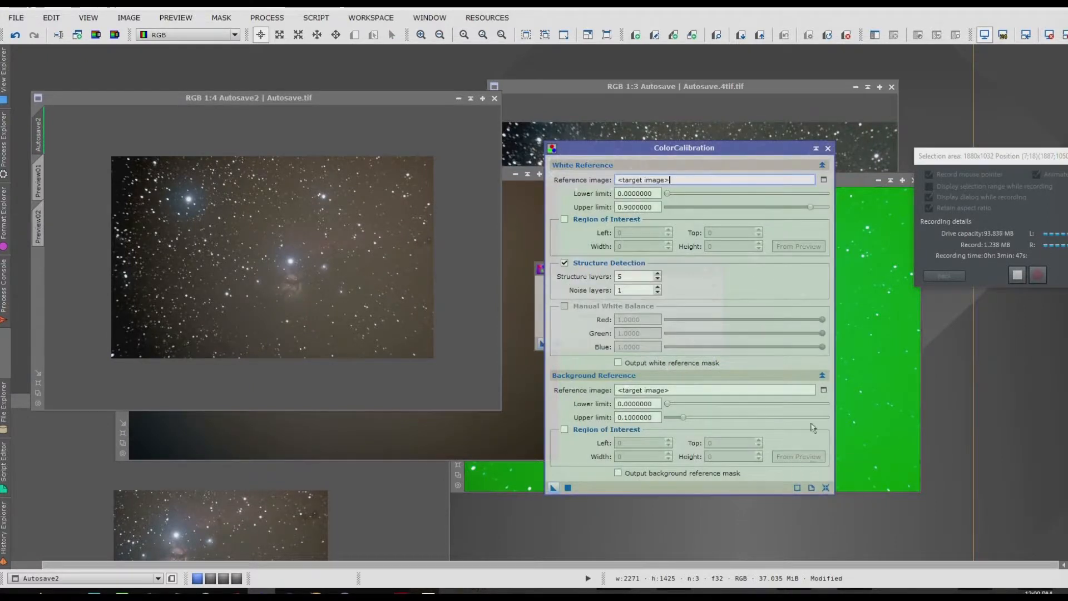
left_click(829, 149)
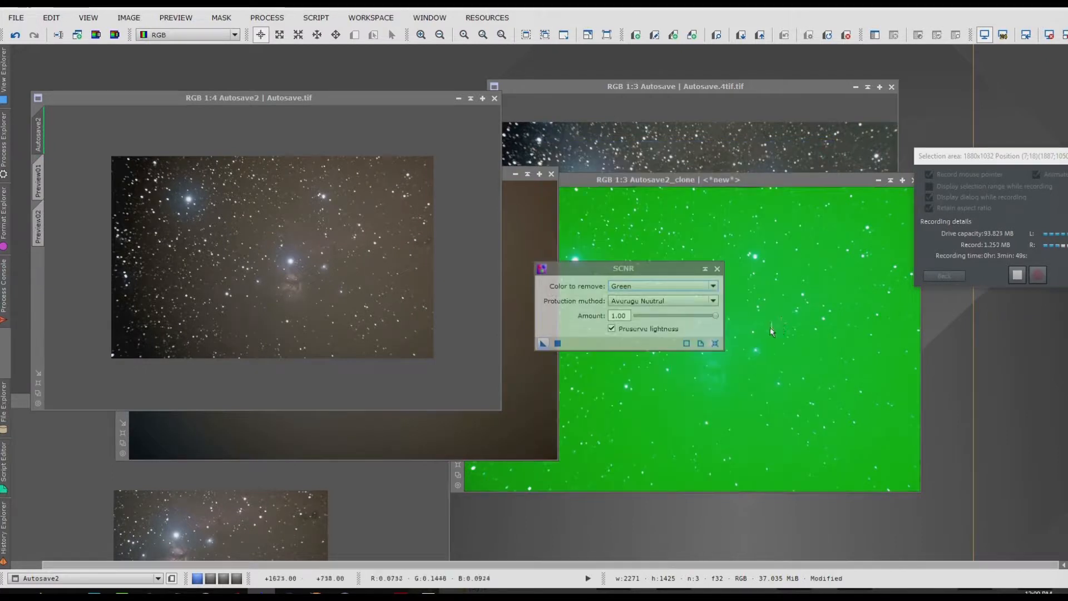
left_click(720, 345)
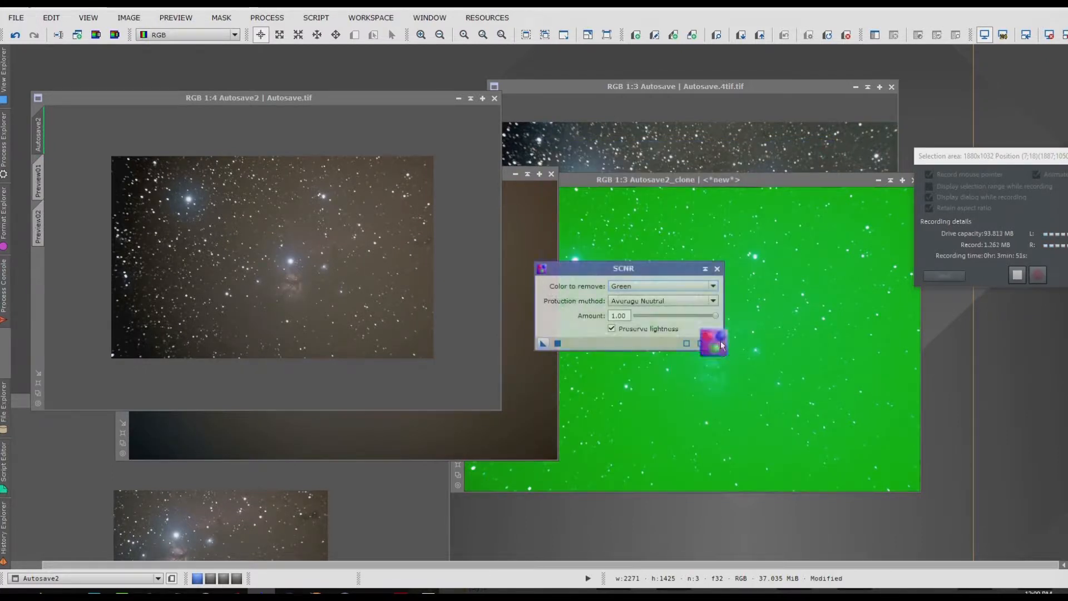
left_click(717, 268)
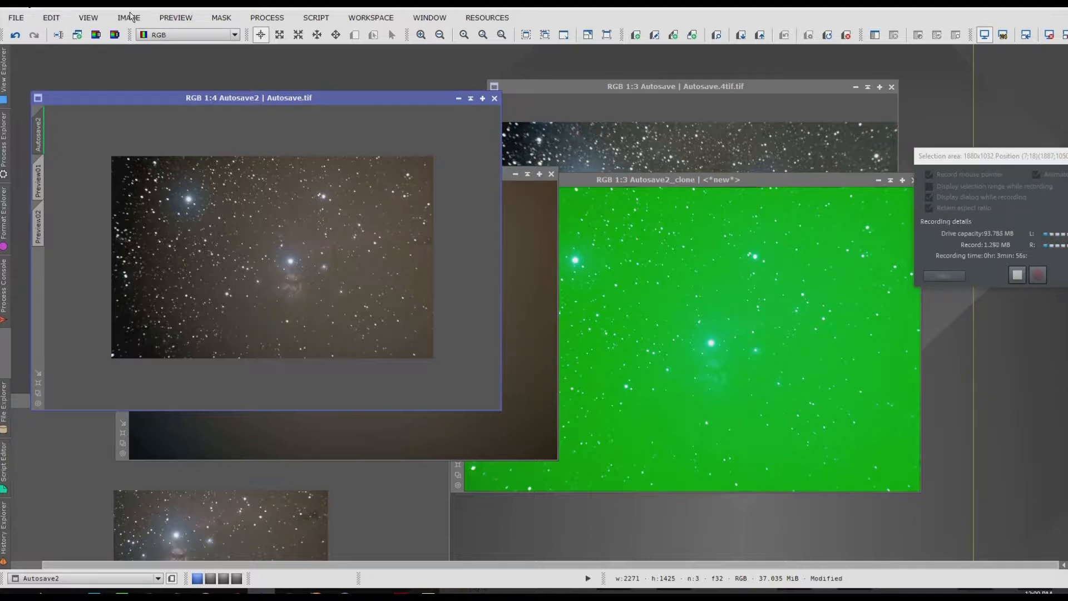
- Open the DynamicBackgroundExtraction process beside the Autosave2 image and make that image its target
left_click(267, 18)
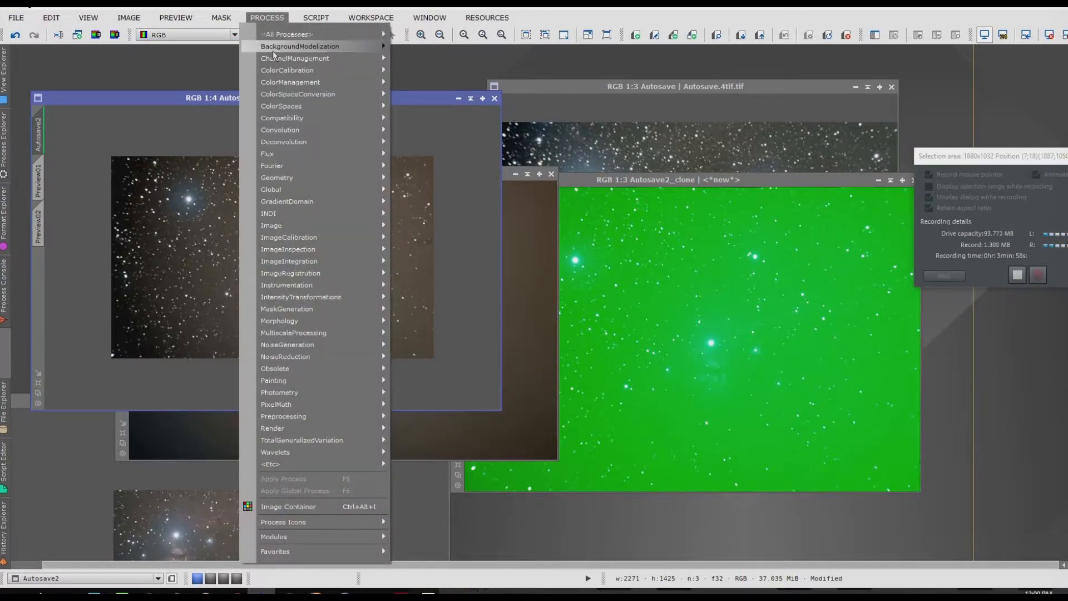
mouse_move(273, 51)
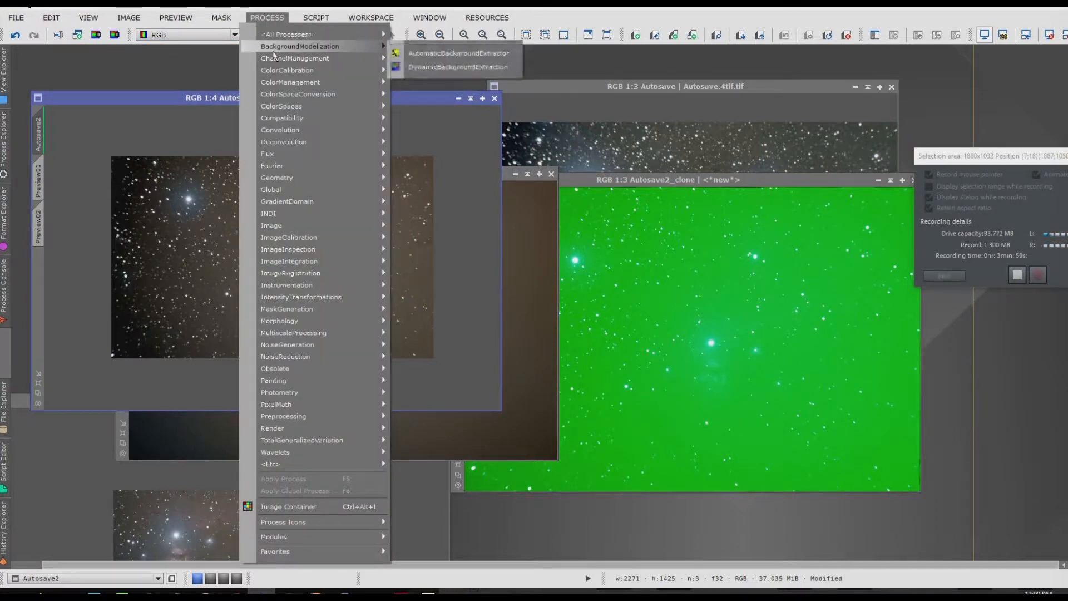
left_click(449, 68)
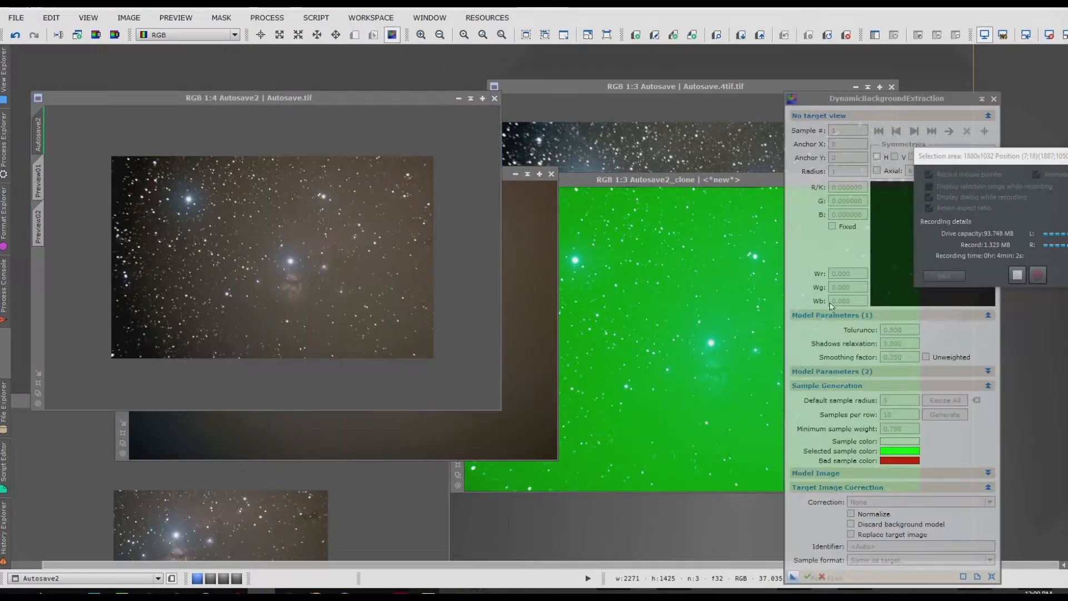
left_click_drag(905, 98, 622, 99)
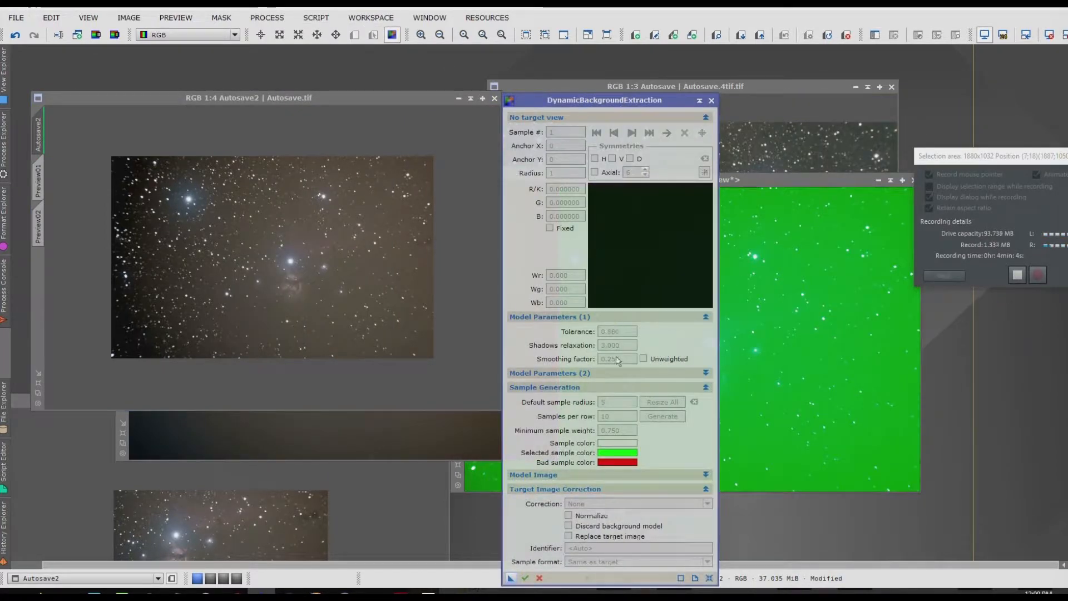
left_click(261, 270)
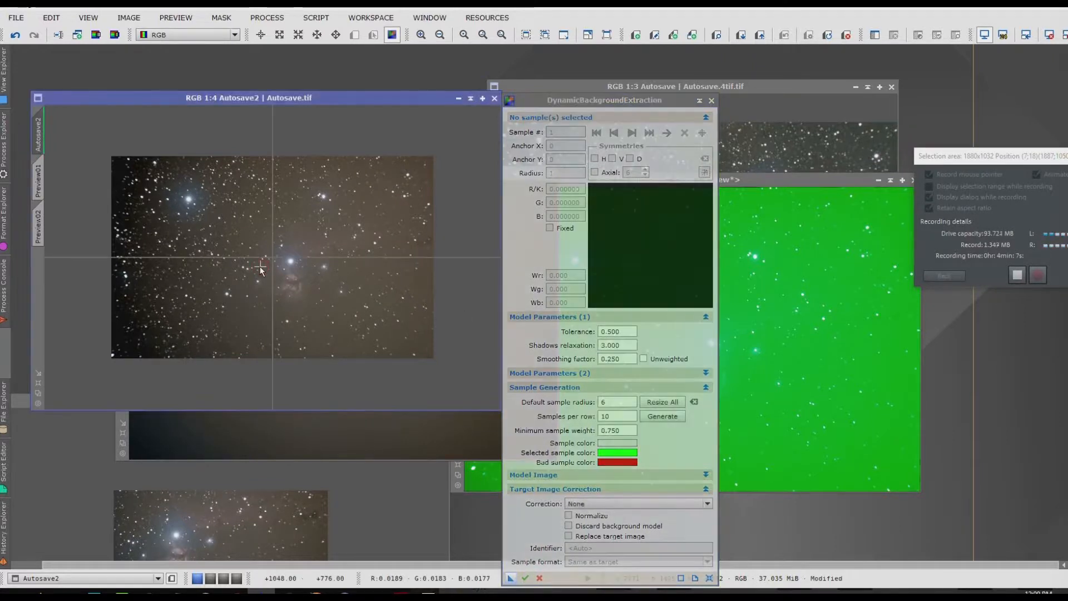
- Set the background model's tolerance to 1.500, the default sample radius to 20 and the samples per row to 15
left_click(604, 332)
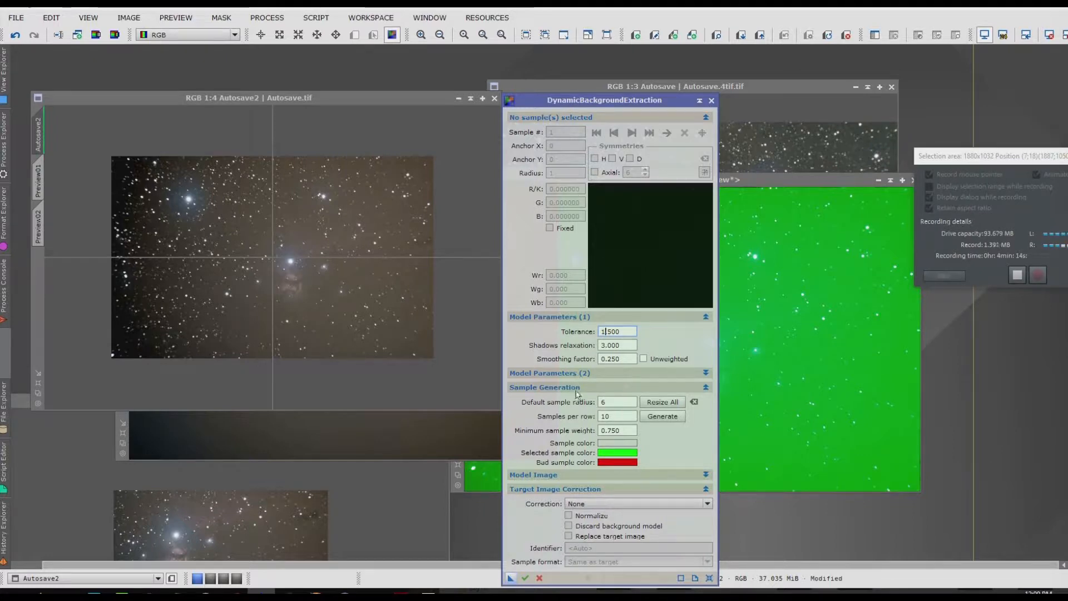
left_click_drag(613, 403, 566, 399)
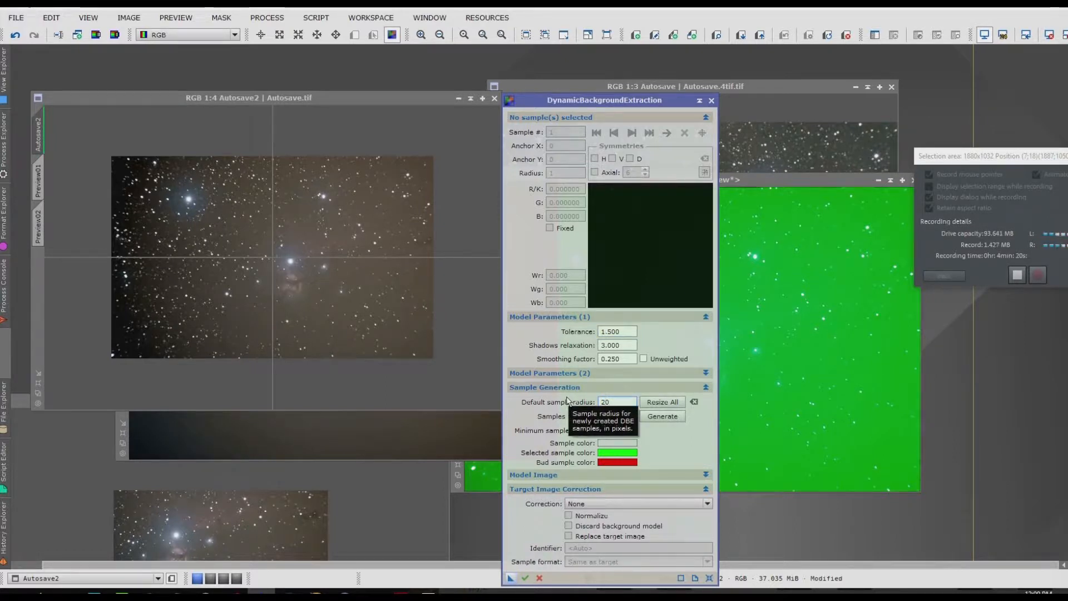
key("Tab")
key("Tab")
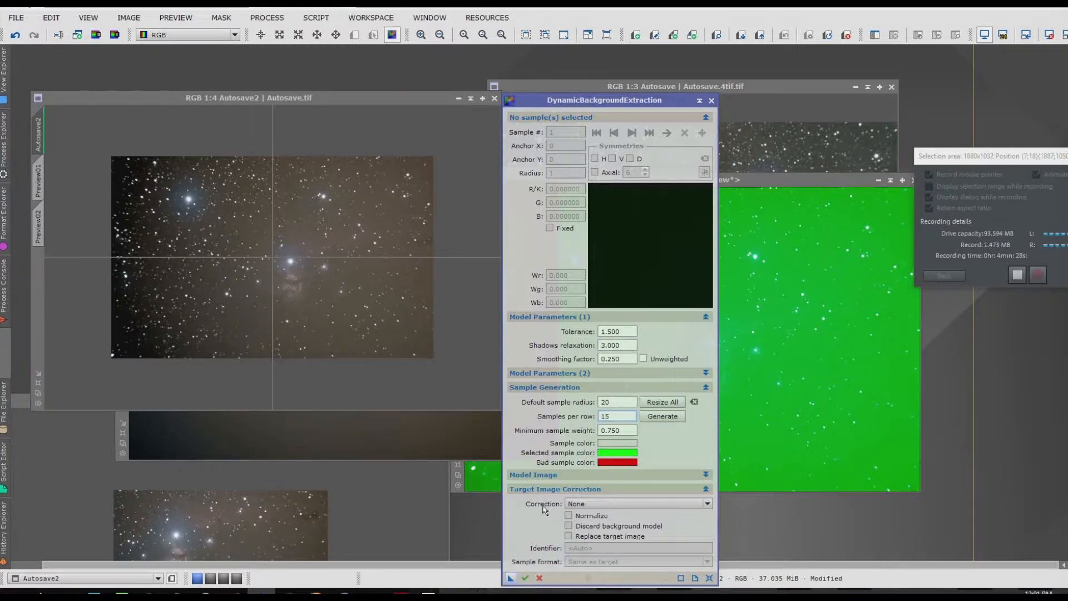
- Set the target image correction to Subtraction and generate the background sample grid
left_click(627, 505)
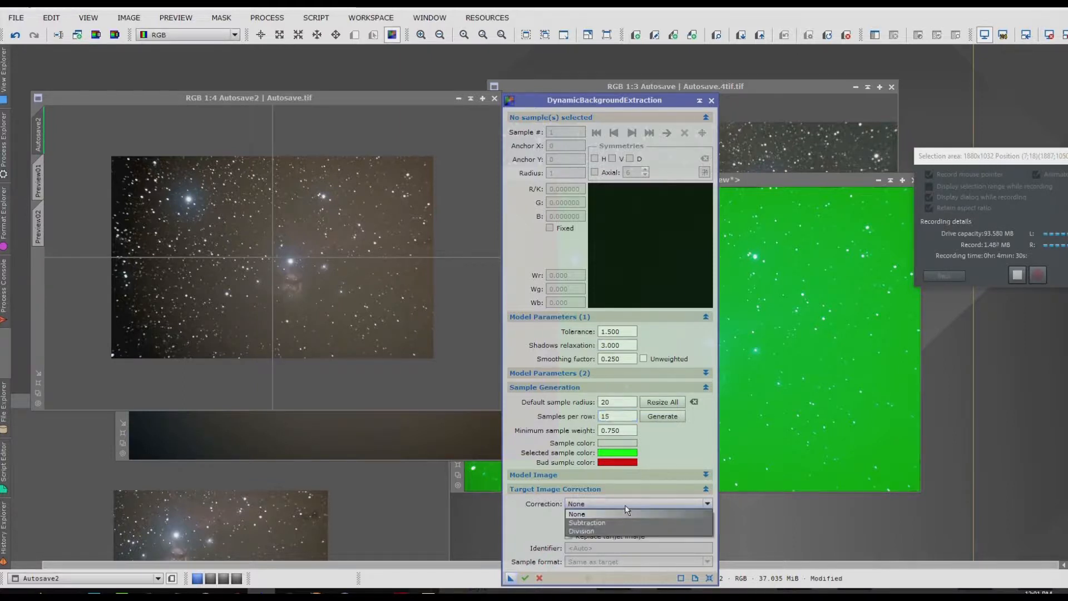
left_click(590, 523)
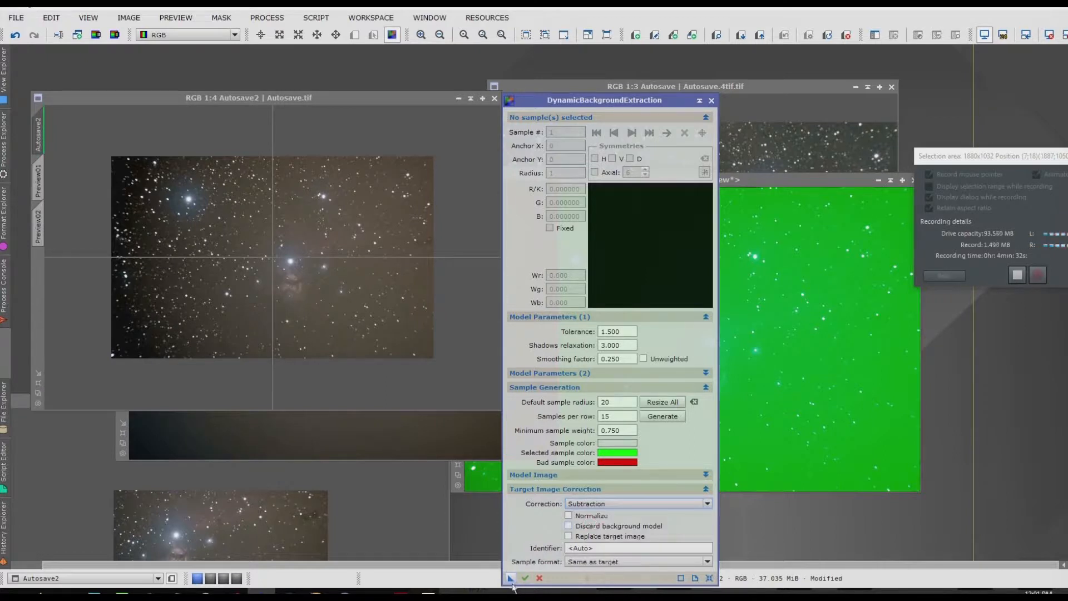
left_click(661, 417)
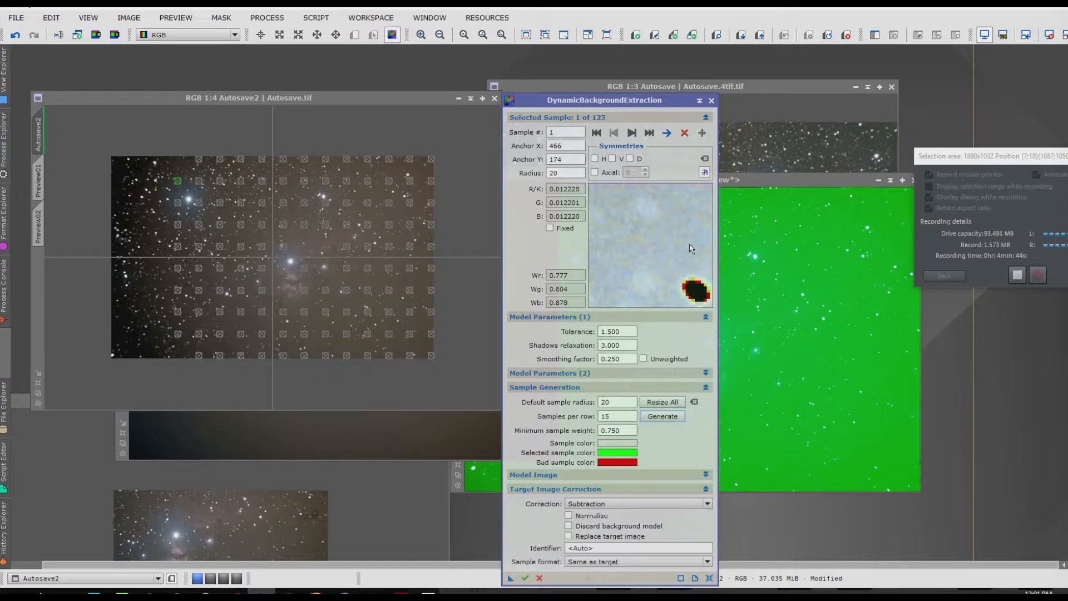
- Delete the first background sample and the samples on and around the nebula, including one accidentally added beside it
left_click(685, 133)
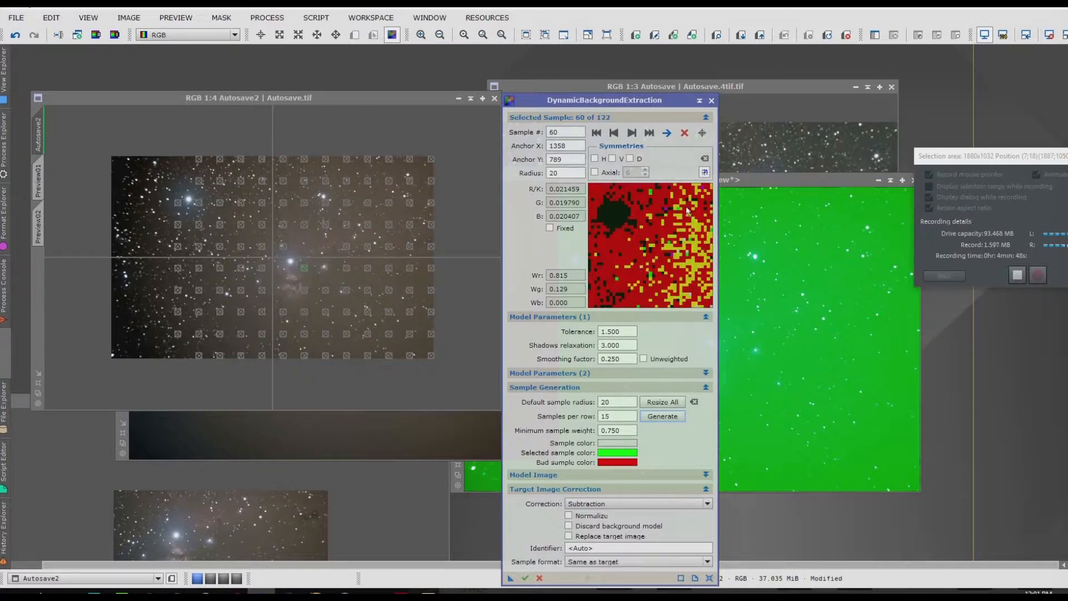
left_click(685, 133)
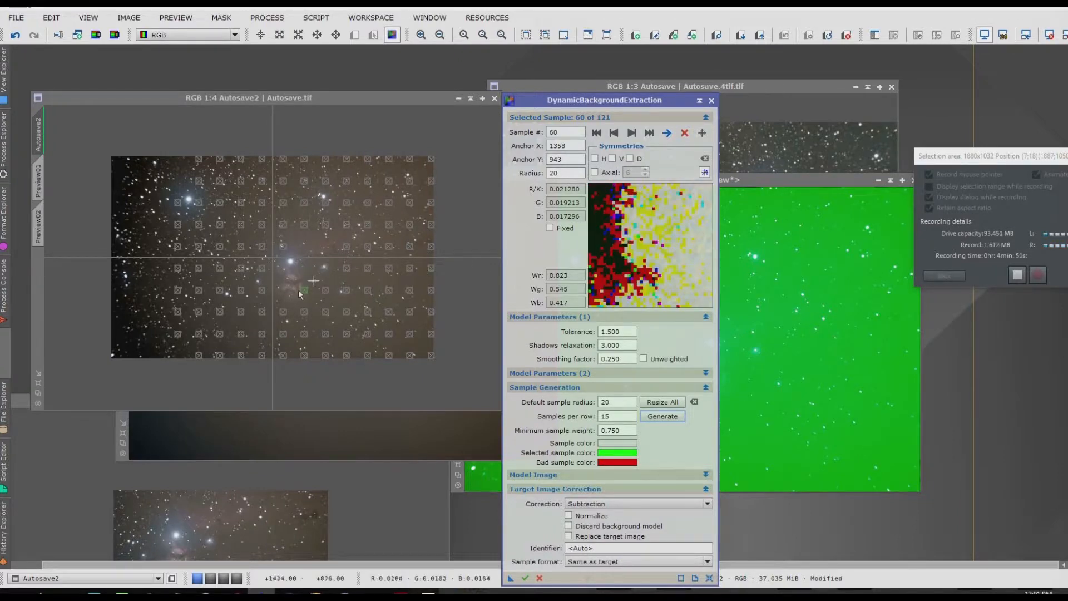
scroll(259, 275, "up", 3)
scroll(259, 274, "down", 1)
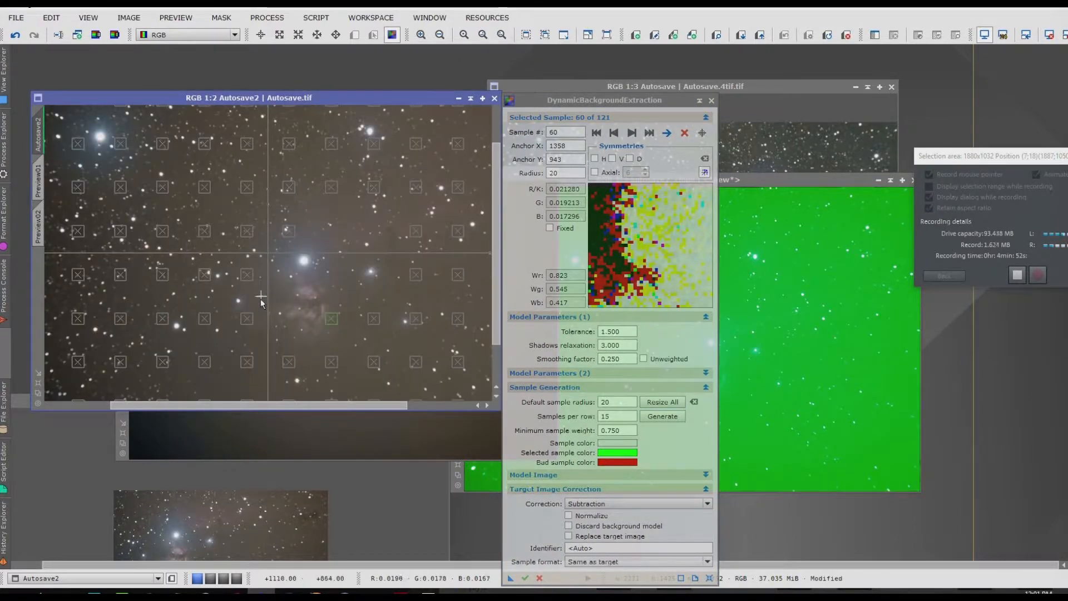
left_click(685, 133)
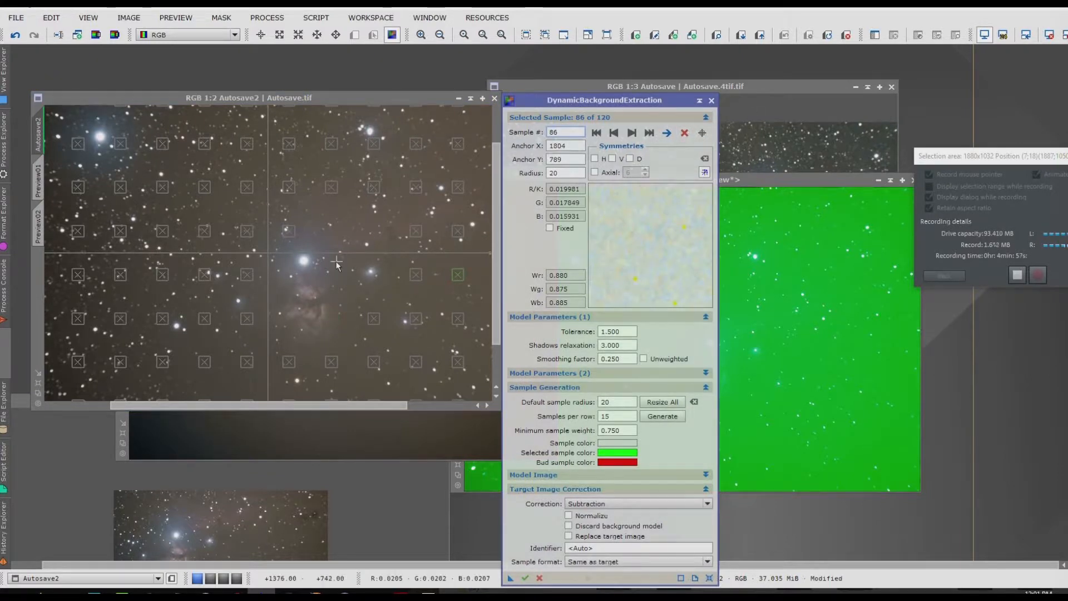
left_click(417, 234)
left_click(685, 133)
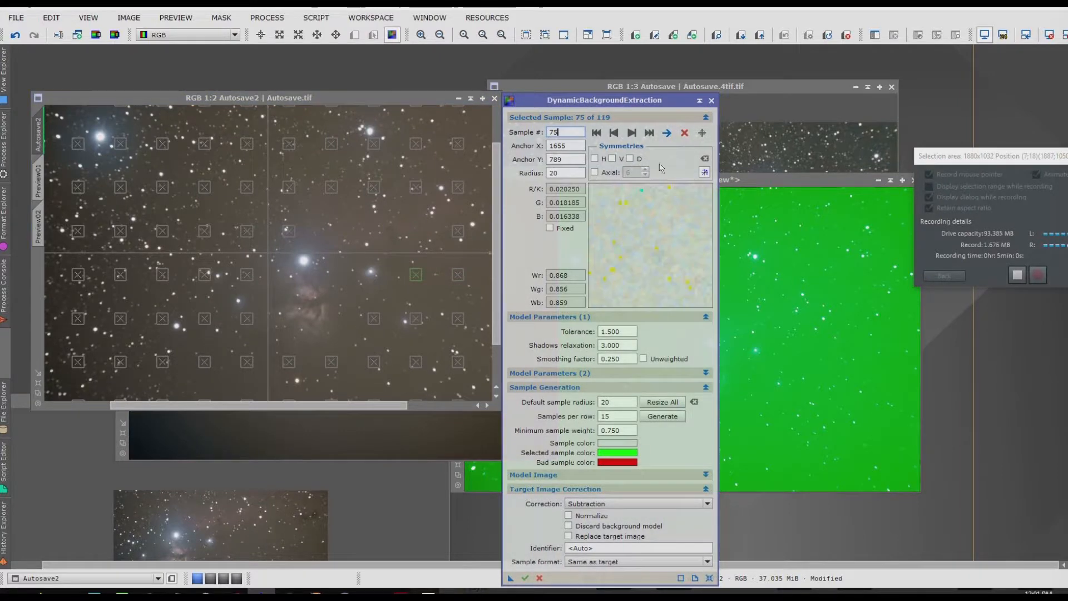
left_click(252, 275)
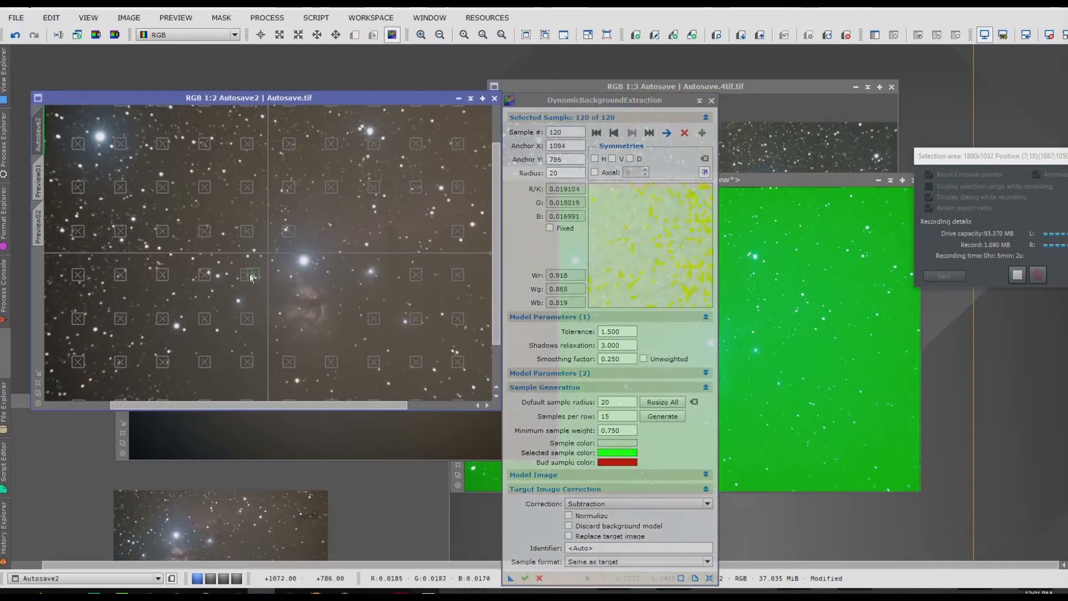
left_click(684, 133)
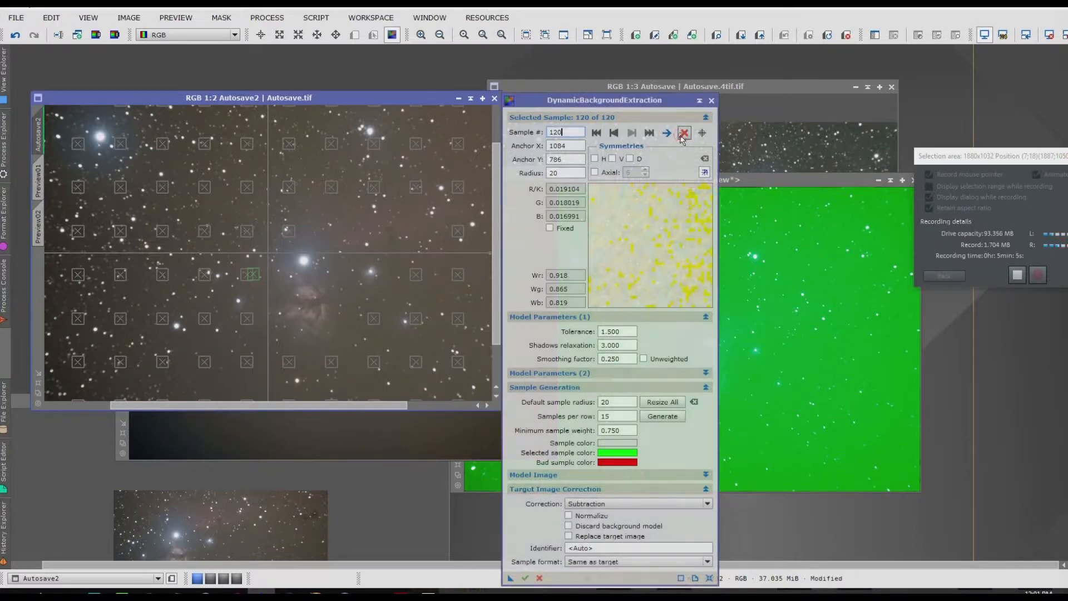
- Delete the samples in the leftmost grid column of Autosave2, keeping only the one at anchor 466, 1096
left_click(597, 133)
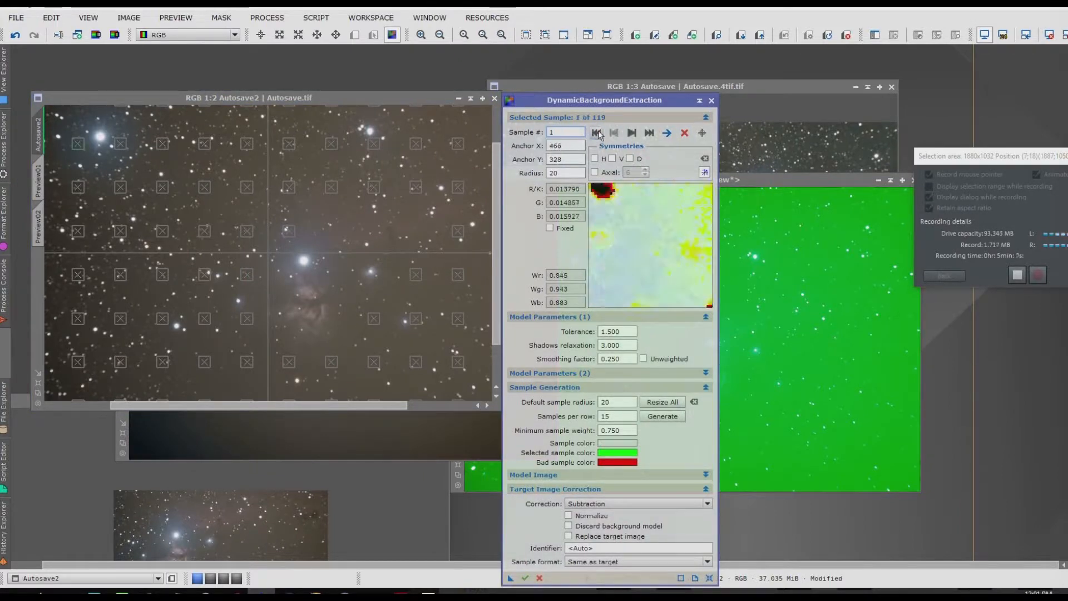
left_click(684, 133)
left_click(685, 133)
left_click(685, 134)
left_click(685, 134)
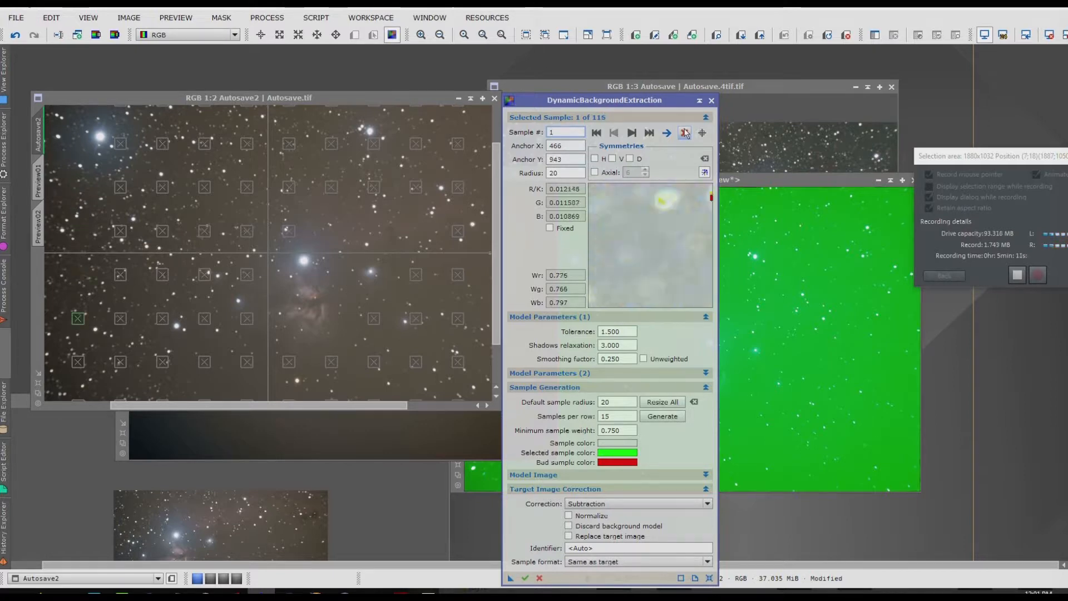
left_click(685, 133)
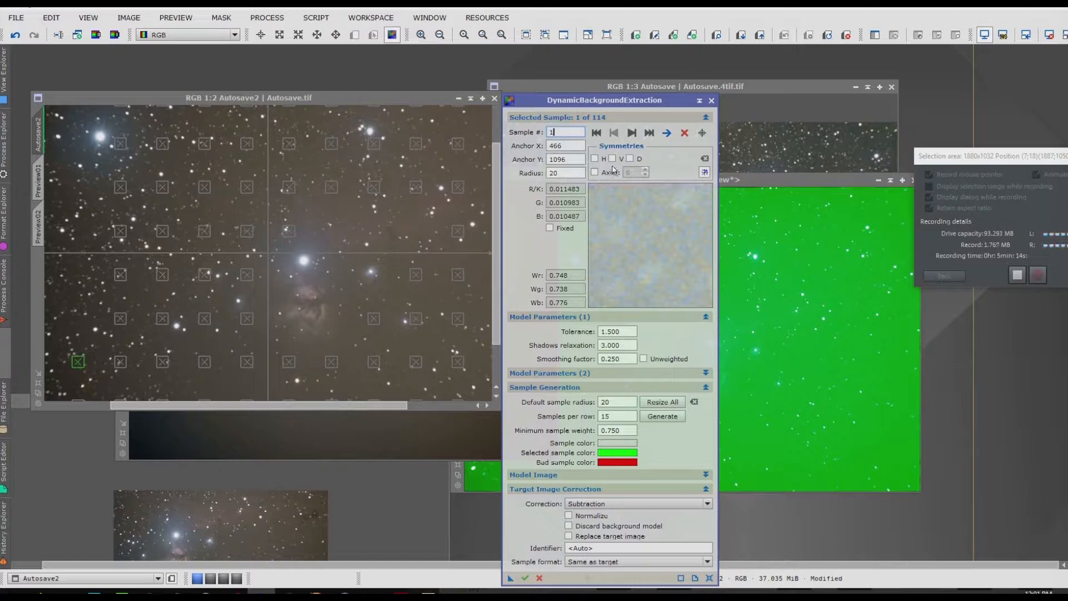
left_click(630, 133)
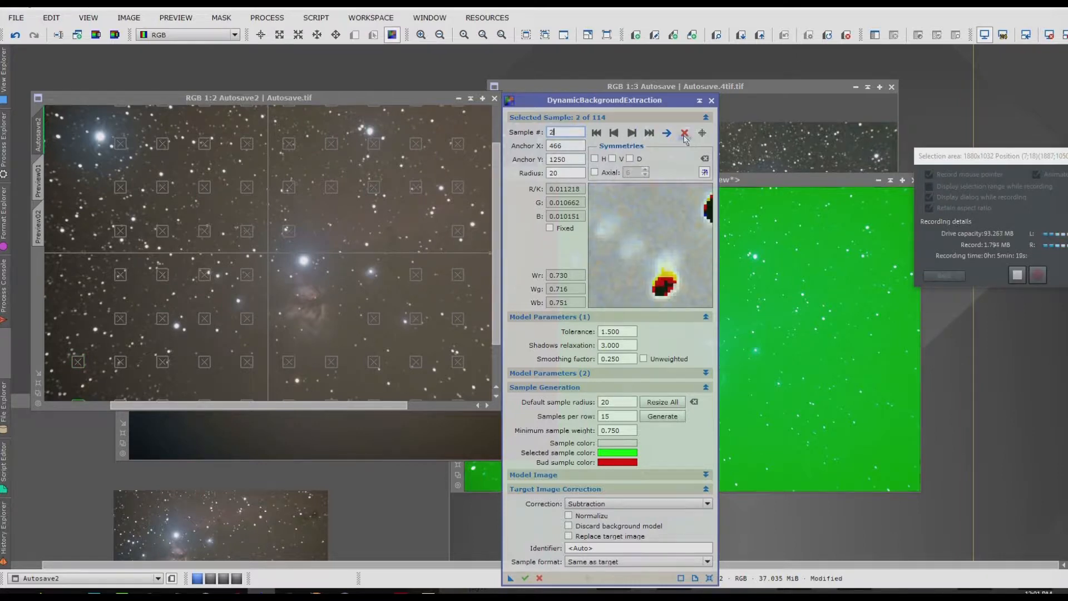
left_click(685, 134)
left_click(684, 135)
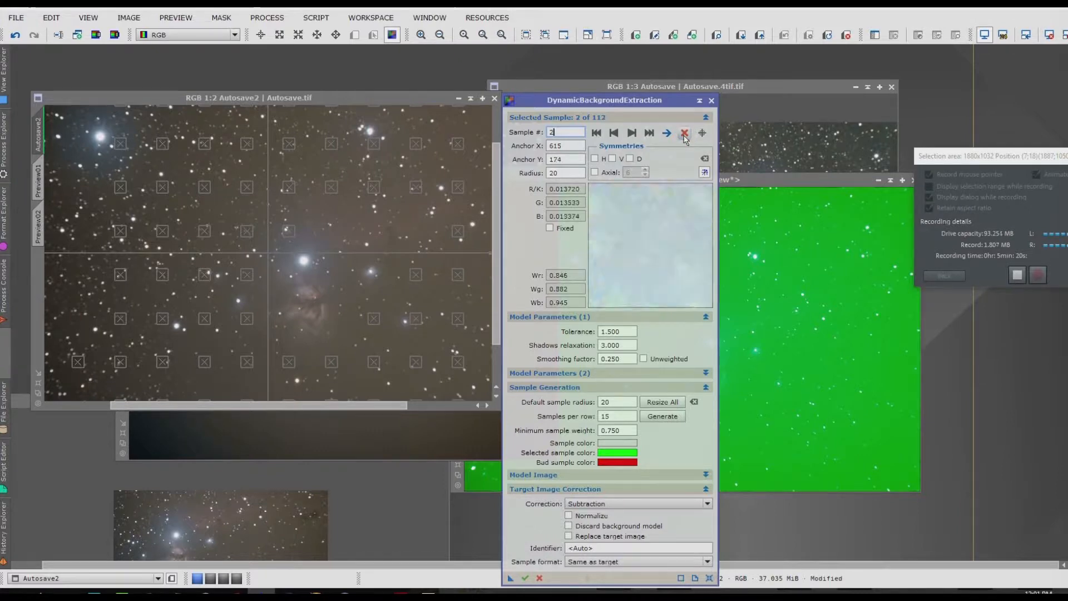
left_click(631, 134)
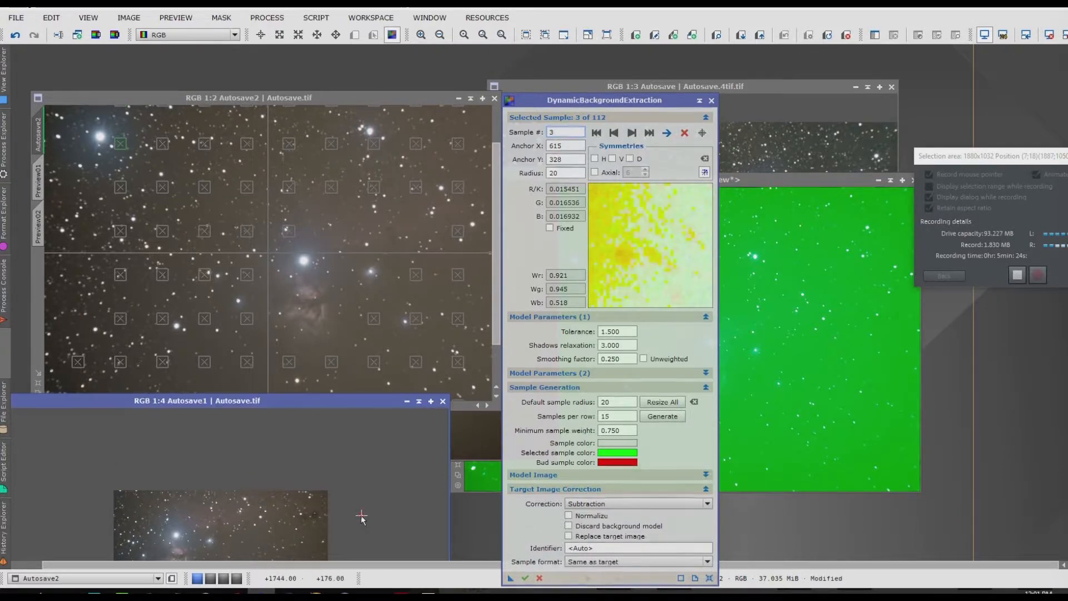
- Compare the nebula in the Autosave1 image with the sample placement on Autosave2, then return to Autosave2
left_click(328, 509)
left_click_drag(313, 403, 351, 247)
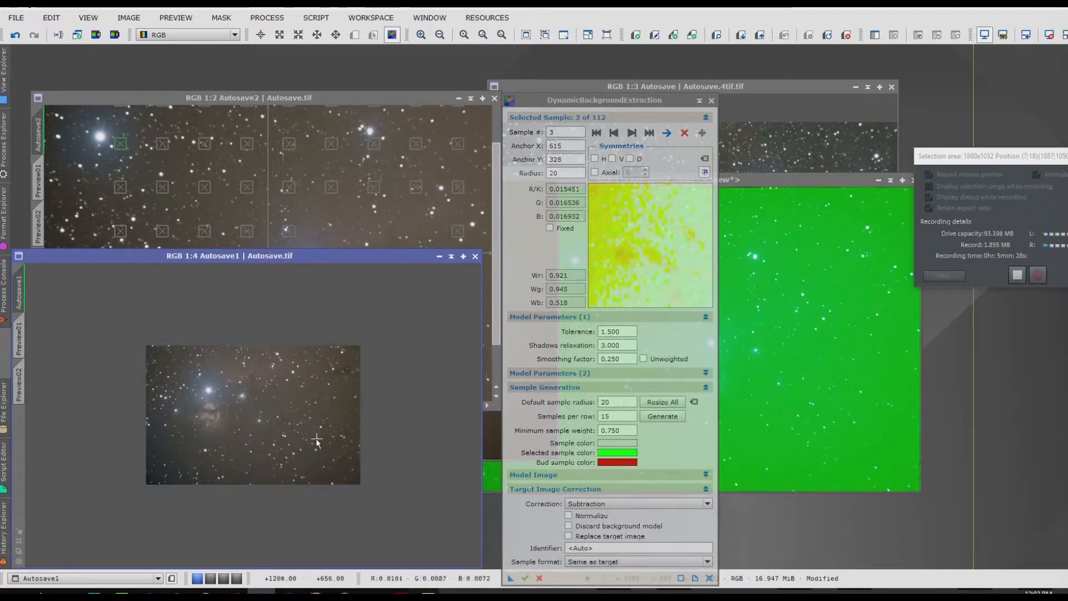
scroll(315, 441, "up", 4)
scroll(315, 441, "down", 3)
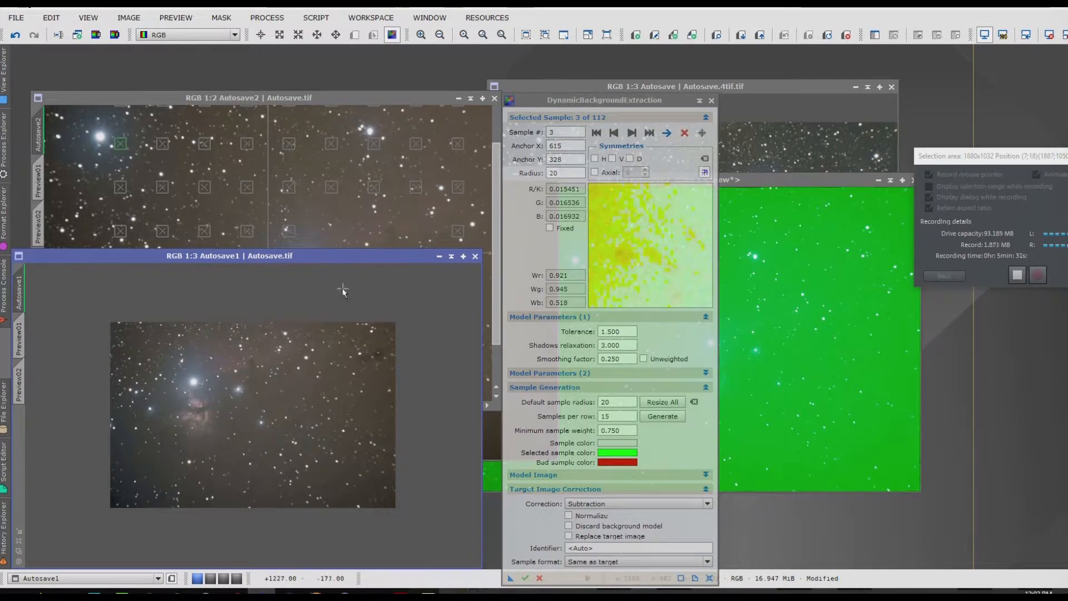
left_click_drag(223, 256, 179, 445)
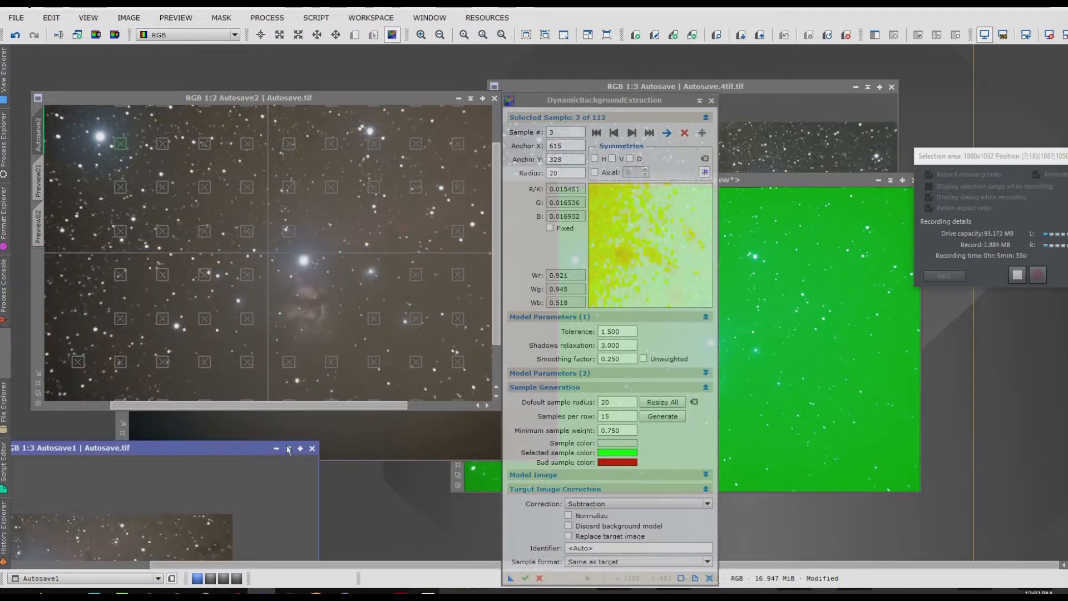
scroll(341, 316, "down", 2)
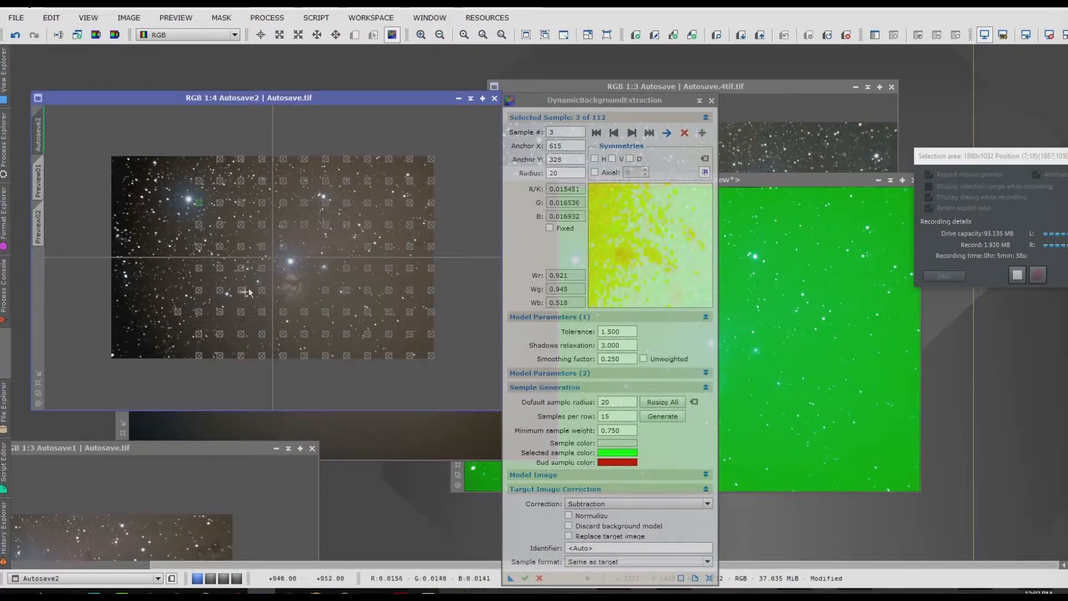
left_click_drag(184, 448, 306, 225)
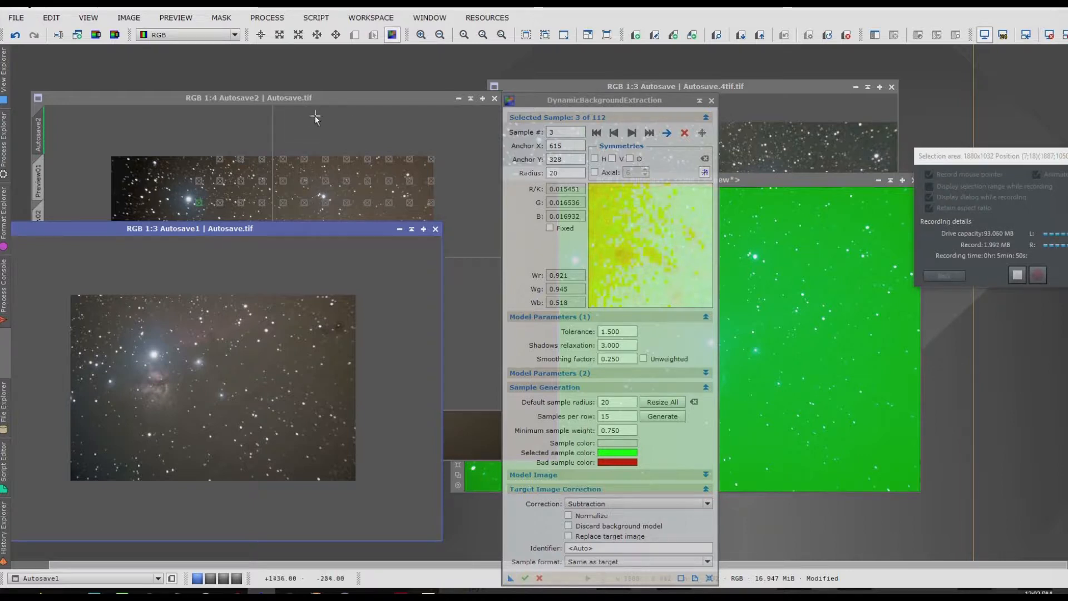
left_click(355, 97)
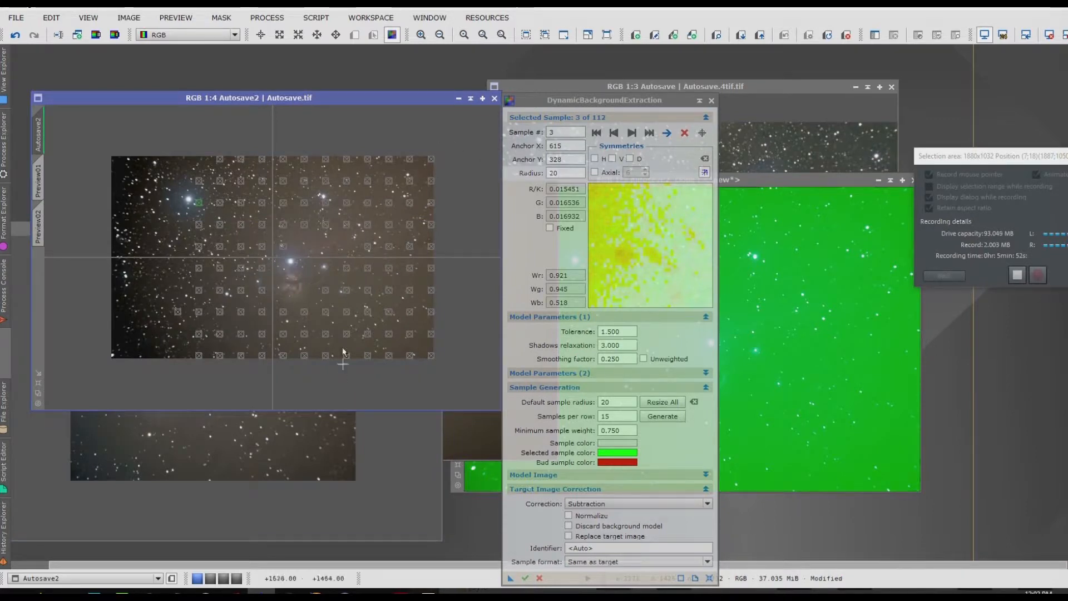
- Move the two samples left of the nebula to about 1077, 991 and 1077, 777, and delete the upper one
scroll(288, 259, "up", 3)
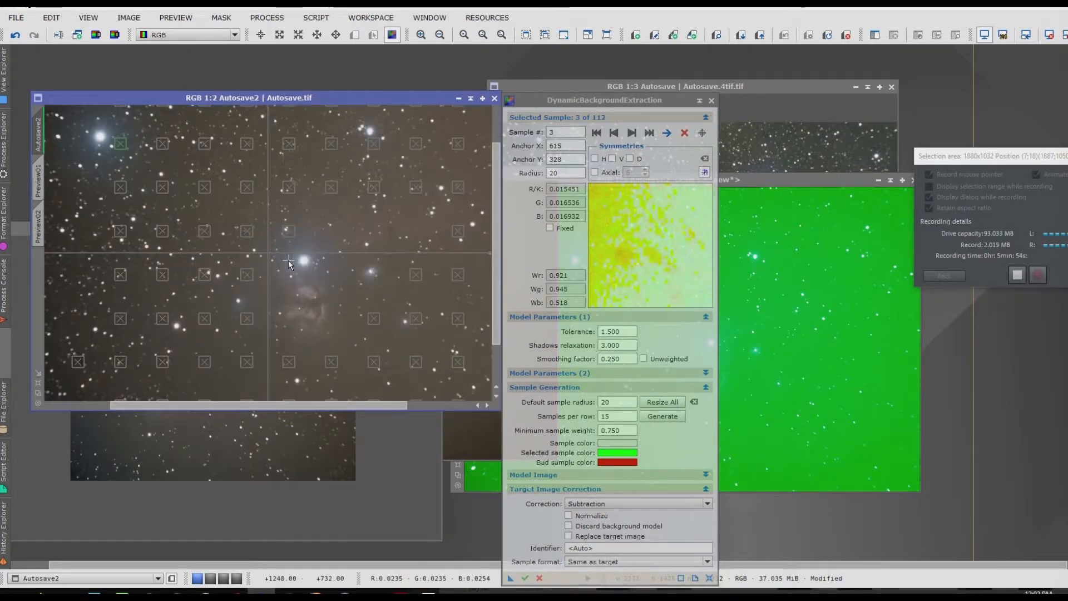
scroll(345, 269, "down", 2)
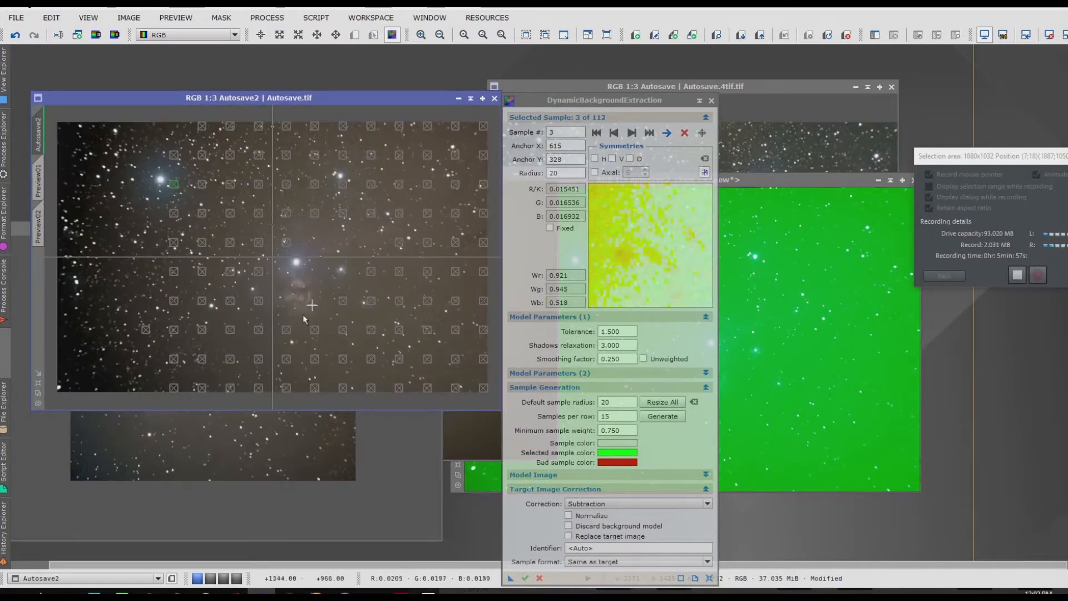
scroll(284, 319, "up", 1)
left_click_drag(249, 322, 253, 336)
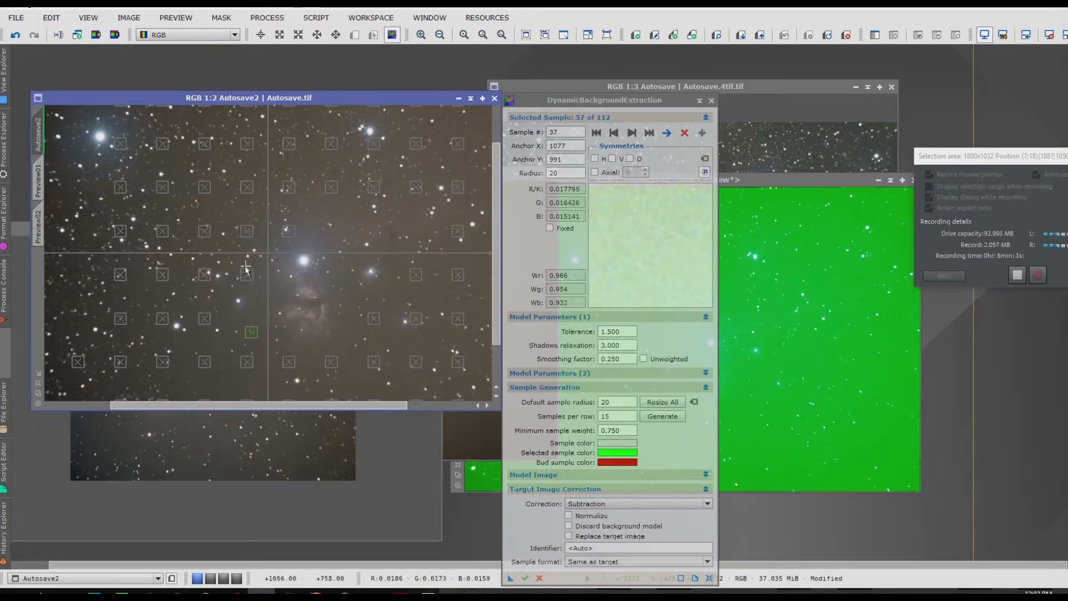
left_click_drag(246, 278, 250, 274)
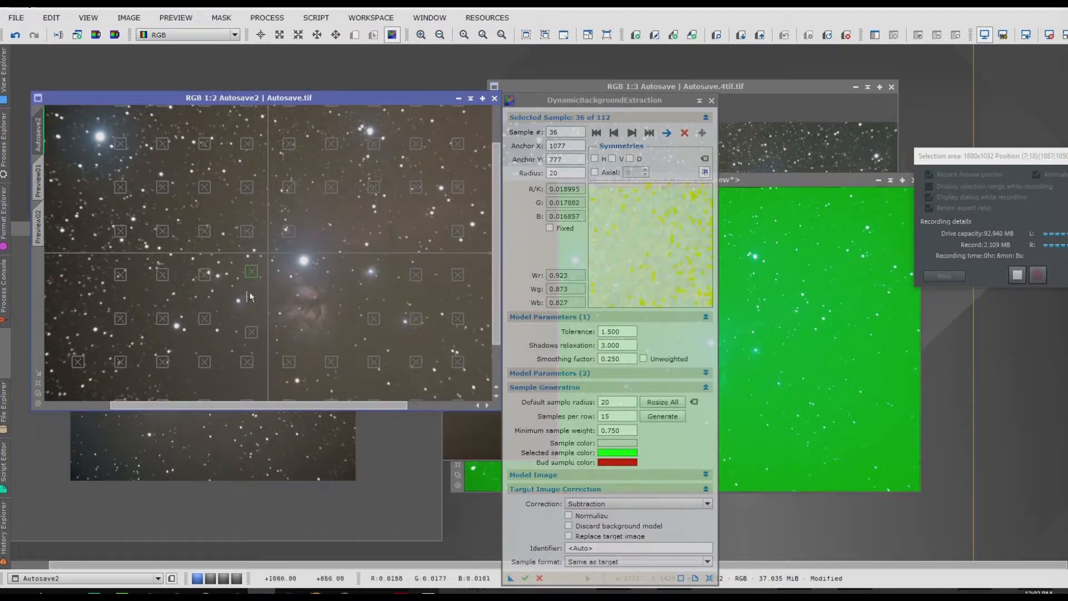
left_click(685, 133)
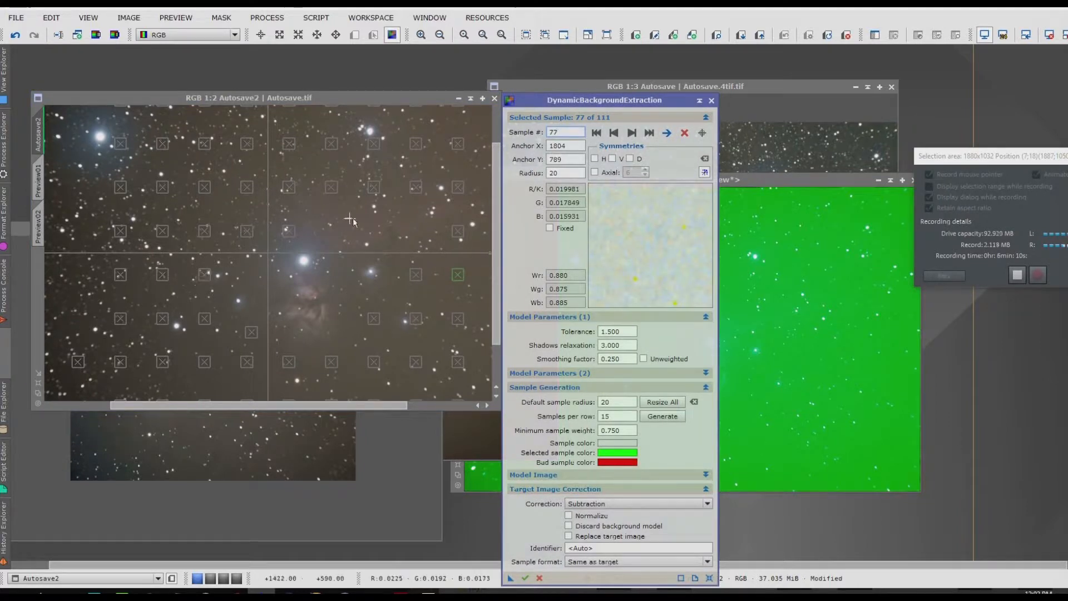
- Run DynamicBackgroundExtraction on Autosave2 with Subtraction as the correction
scroll(374, 277, "up", 1)
scroll(374, 276, "down", 2)
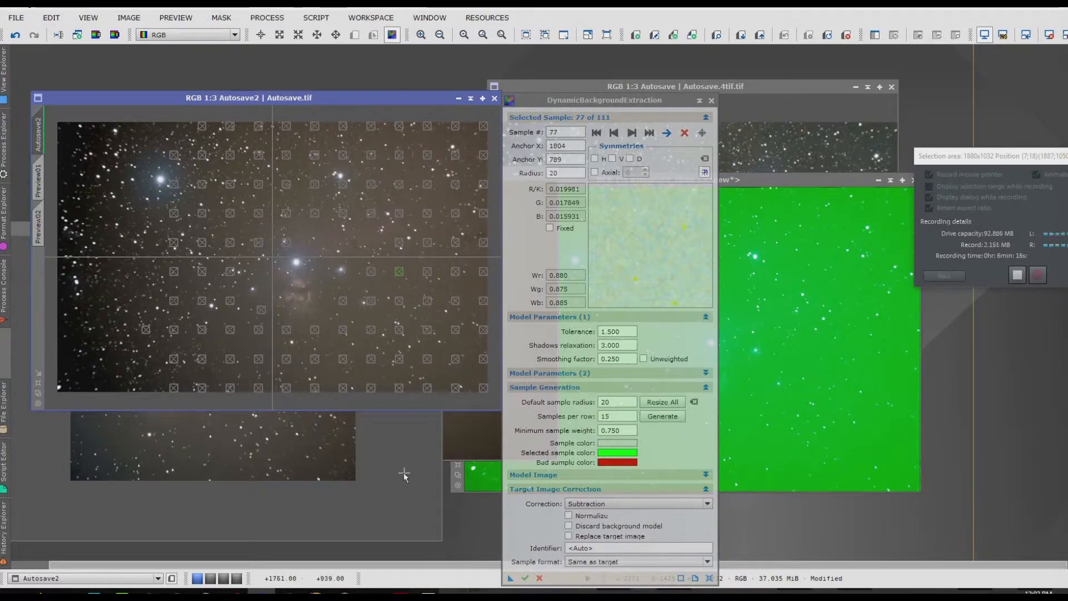
left_click(525, 579)
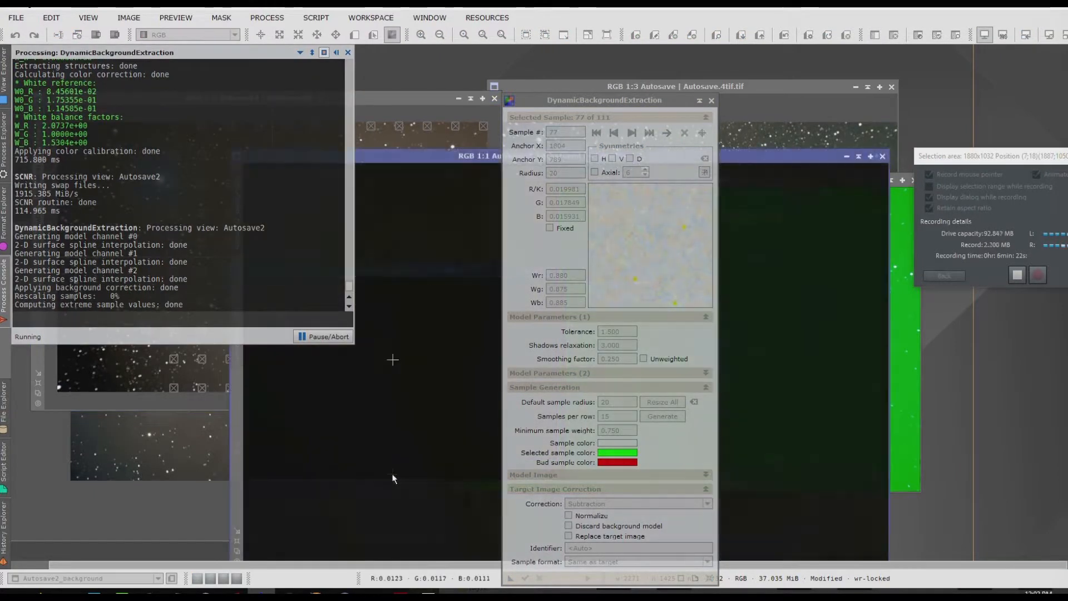
- Place the Autosave2_DBE result beside the process window and apply an STF AutoStretch to it
left_click_drag(368, 152, 82, 102)
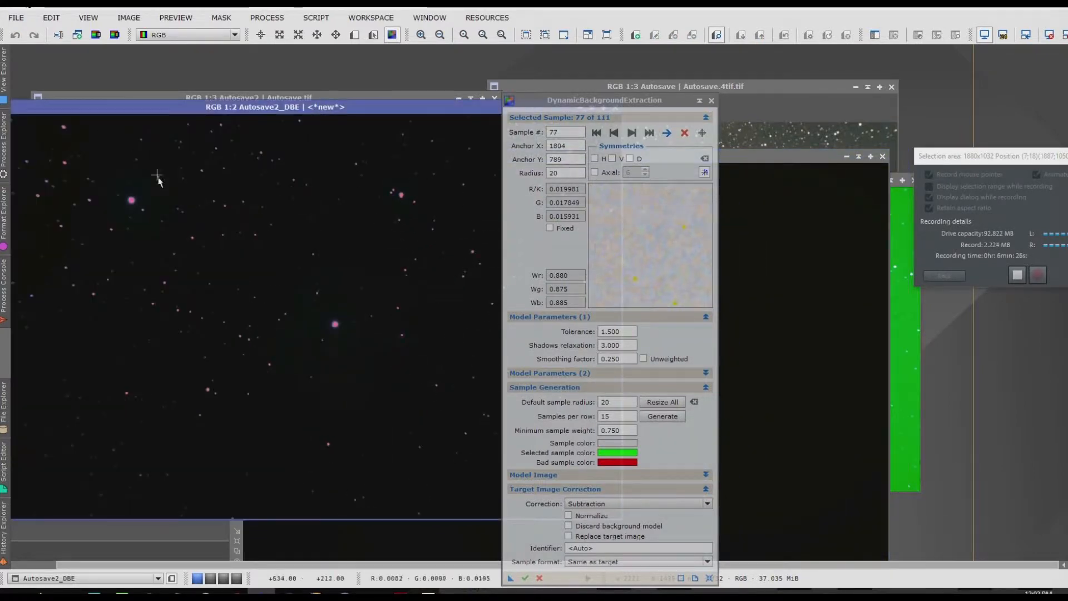
left_click(129, 17)
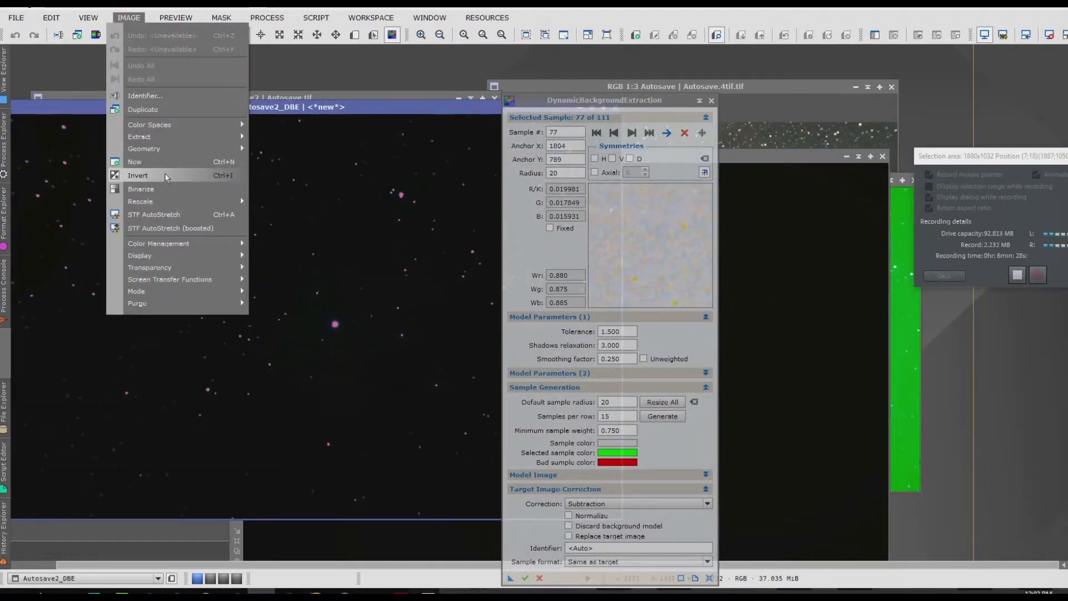
left_click(154, 214)
scroll(352, 420, "down", 3)
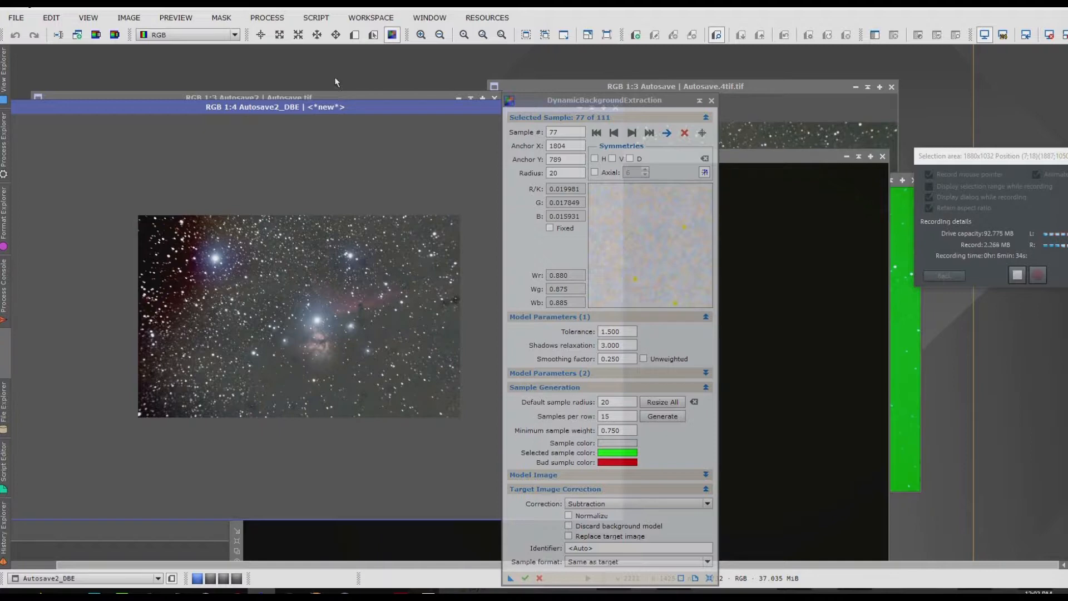
- Move Autosave2_DBE down out of the way and apply an STF AutoStretch to the Autosave2_background model
left_click_drag(365, 109, 372, 316)
left_click_drag(354, 156, 114, 111)
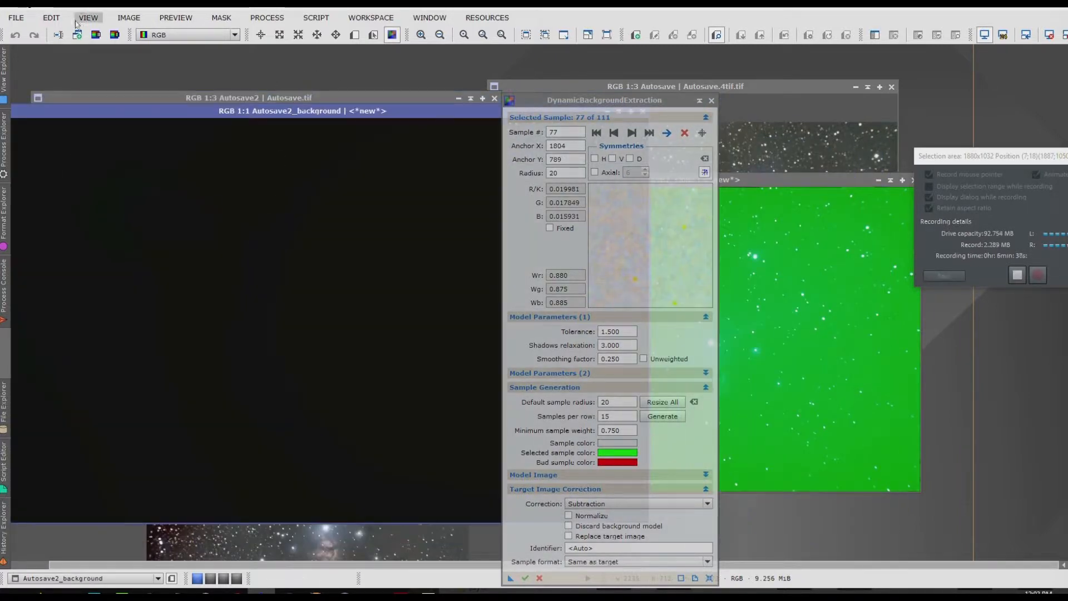
left_click(116, 18)
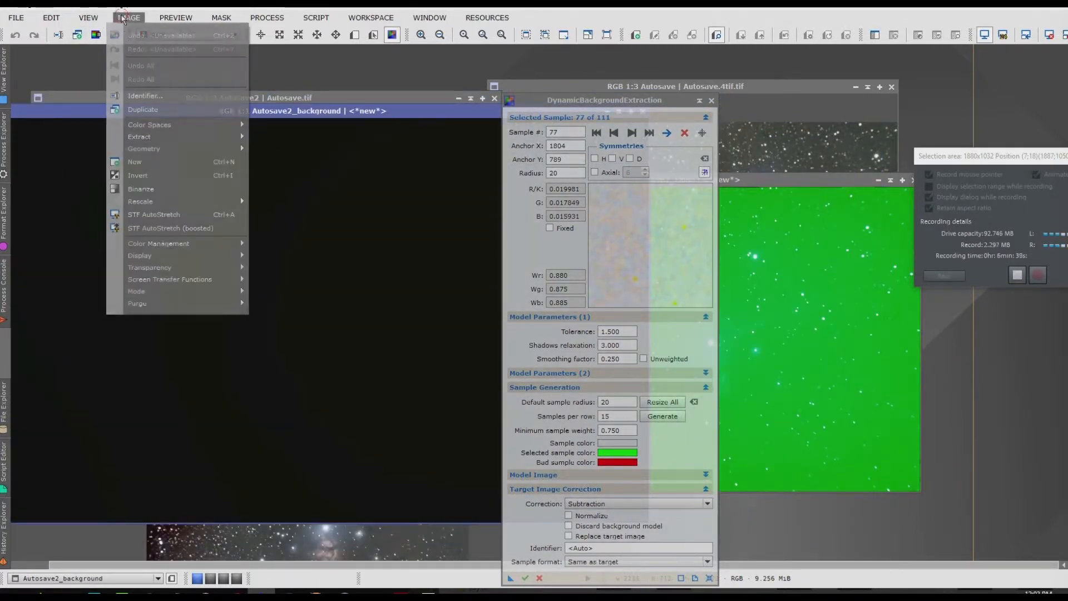
left_click(155, 214)
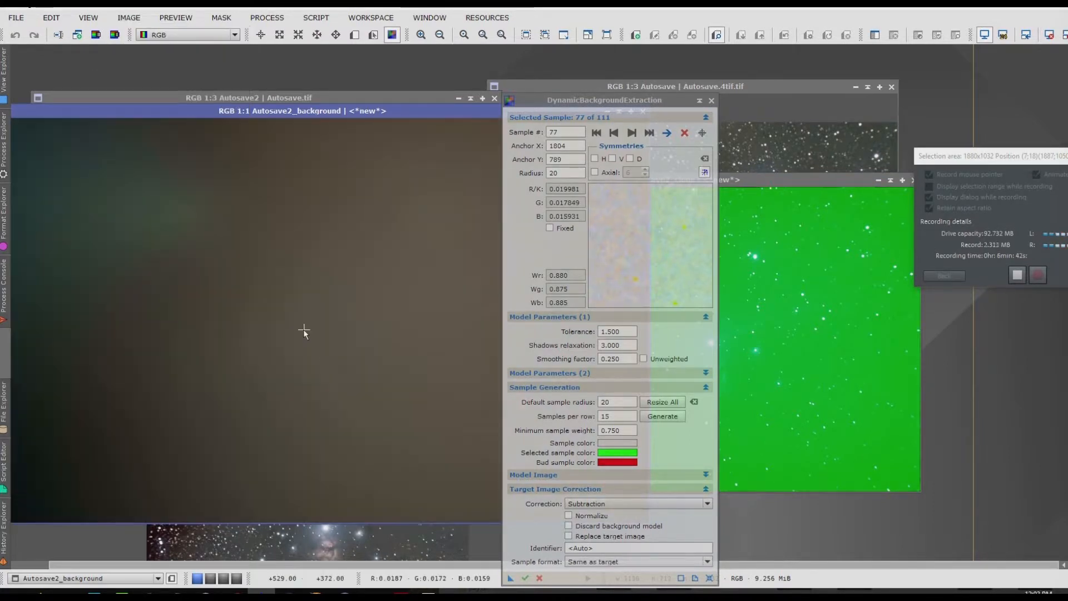
scroll(303, 329, "down", 2)
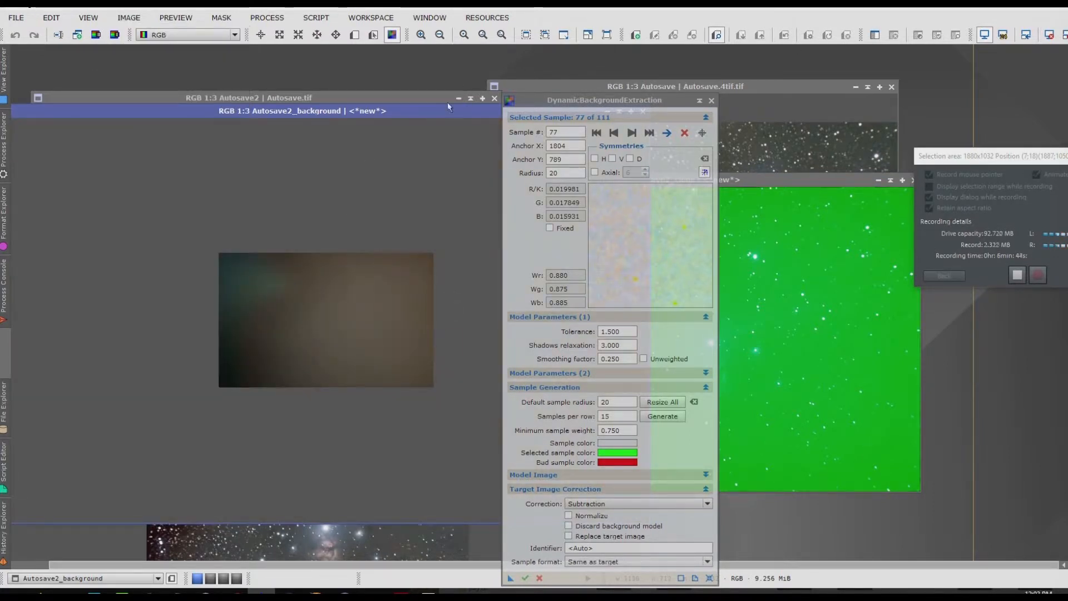
- Keep Autosave2 open, bring the Autosave image to the front and close the DynamicBackgroundExtraction tool
left_click(494, 98)
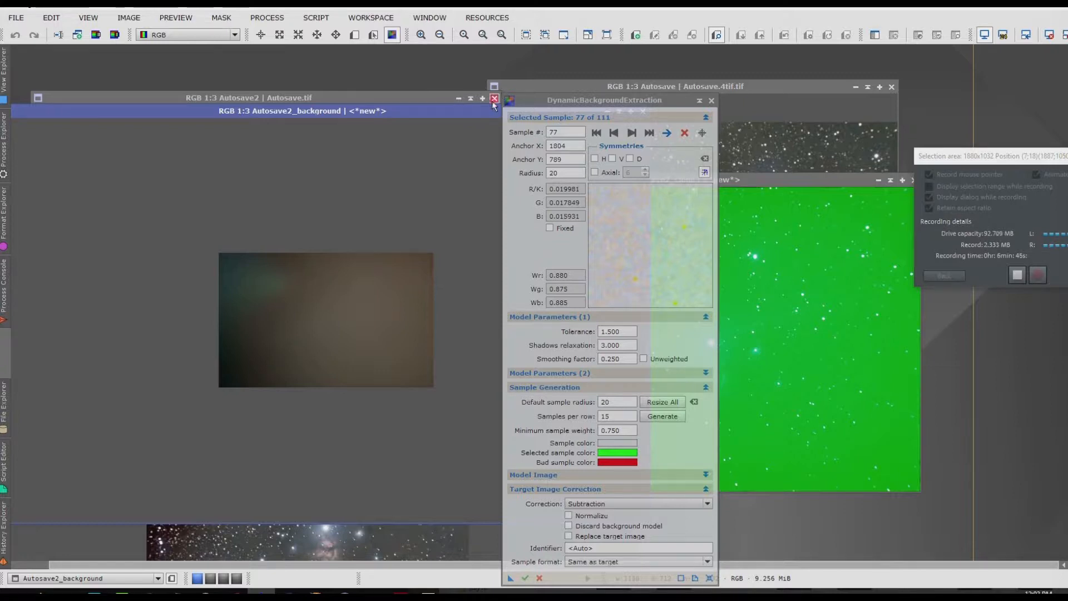
left_click(543, 321)
double_click(794, 88)
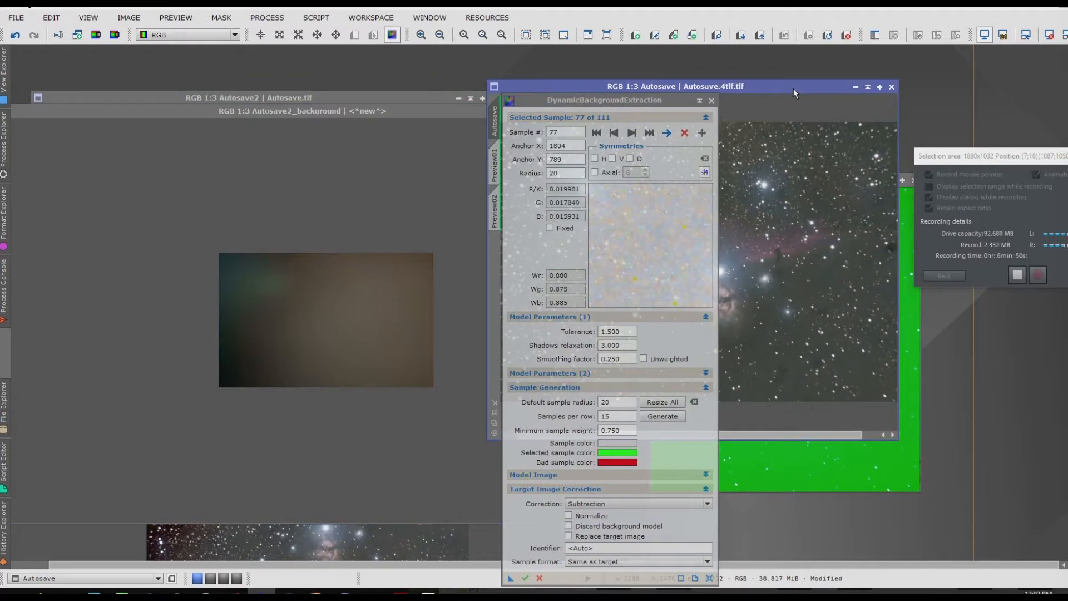
left_click(712, 101)
left_click(527, 318)
- Examine the nebula and background of the finished Autosave image at full window size, then restore its window
scroll(512, 334, "down", 1)
scroll(501, 354, "up", 2)
scroll(500, 356, "down", 1)
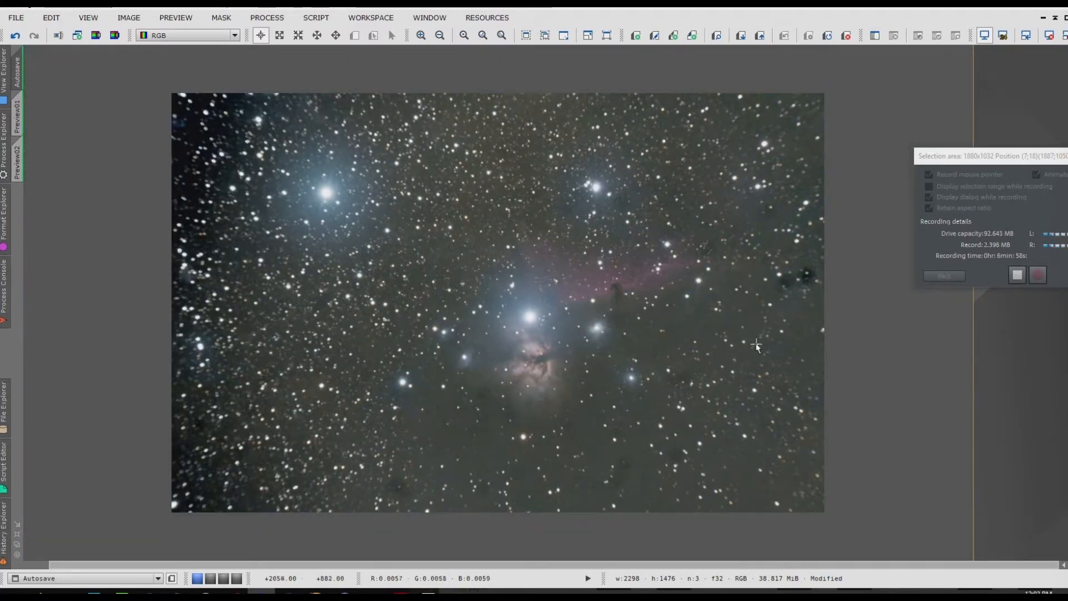
scroll(644, 311, "up", 1)
scroll(644, 311, "down", 1)
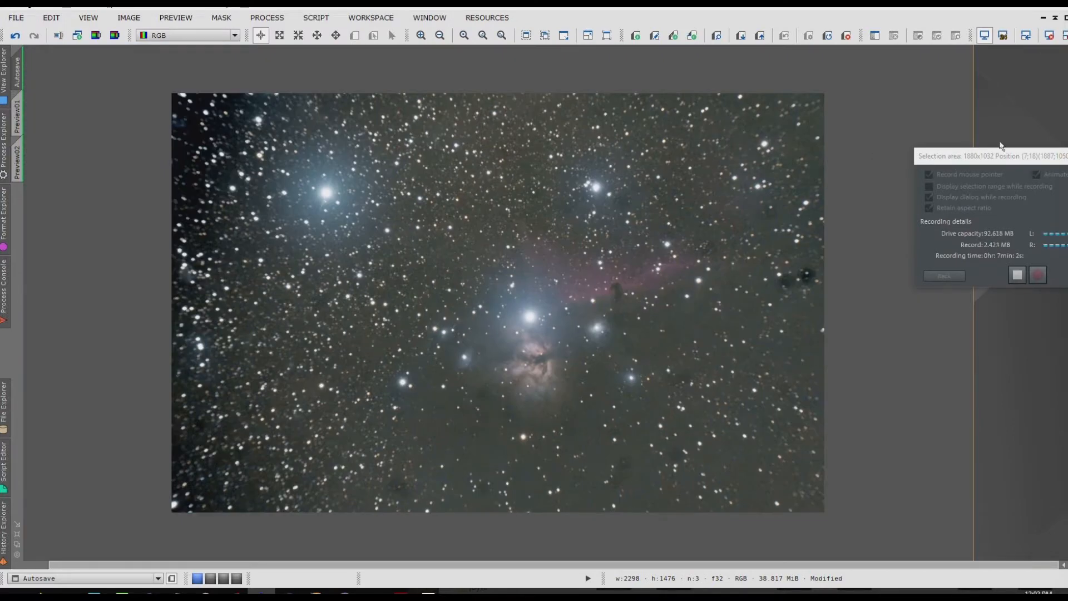
left_click(1064, 19)
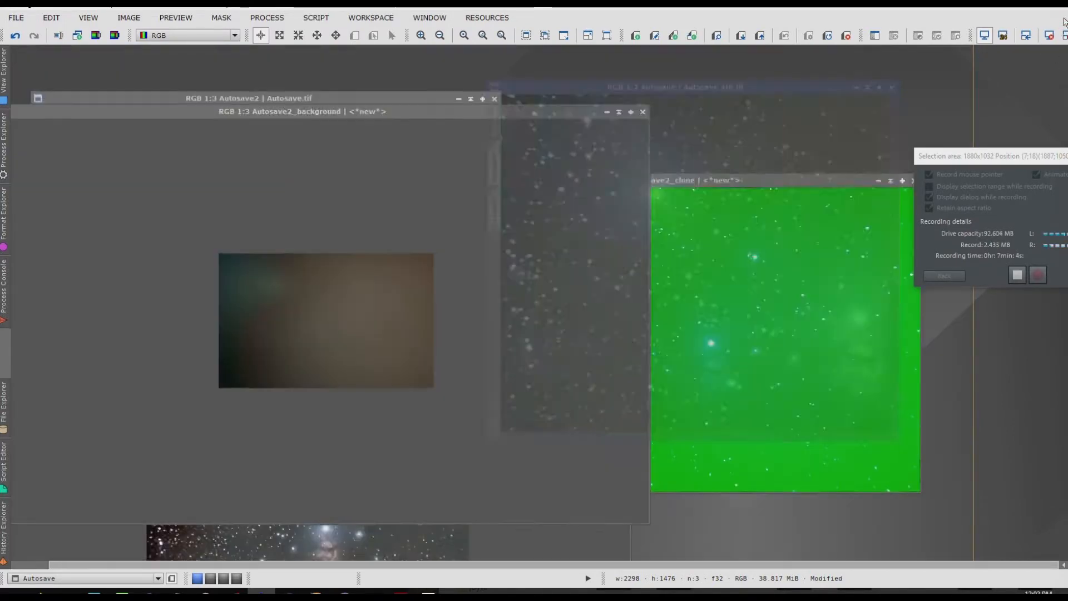
- Close Autosave2 without saving, move Autosave2_background down and bring the Autosave1 image to the front
double_click(312, 97)
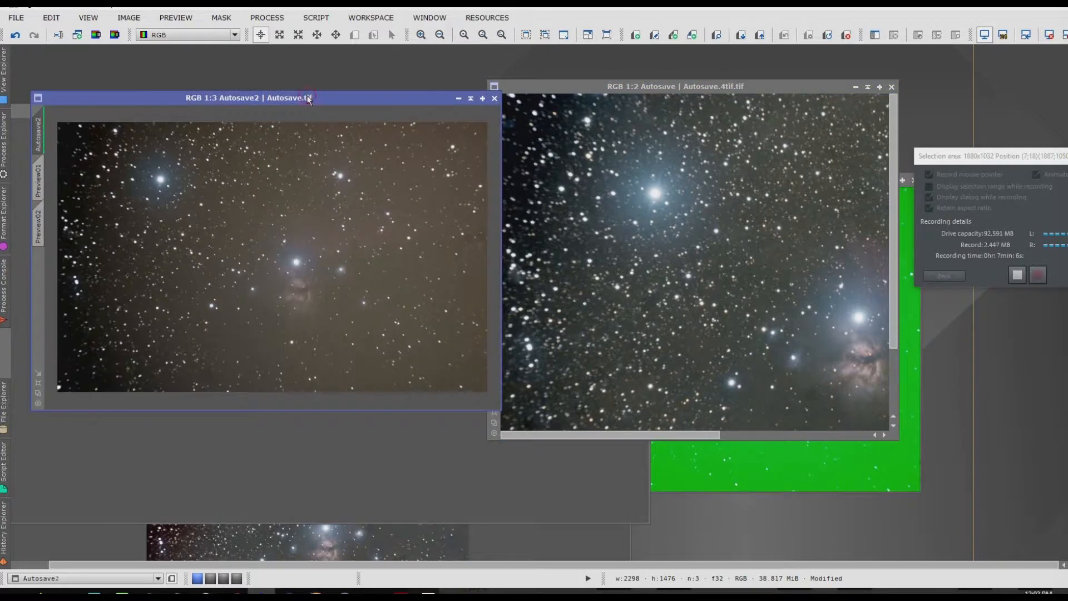
left_click_drag(313, 97, 323, 341)
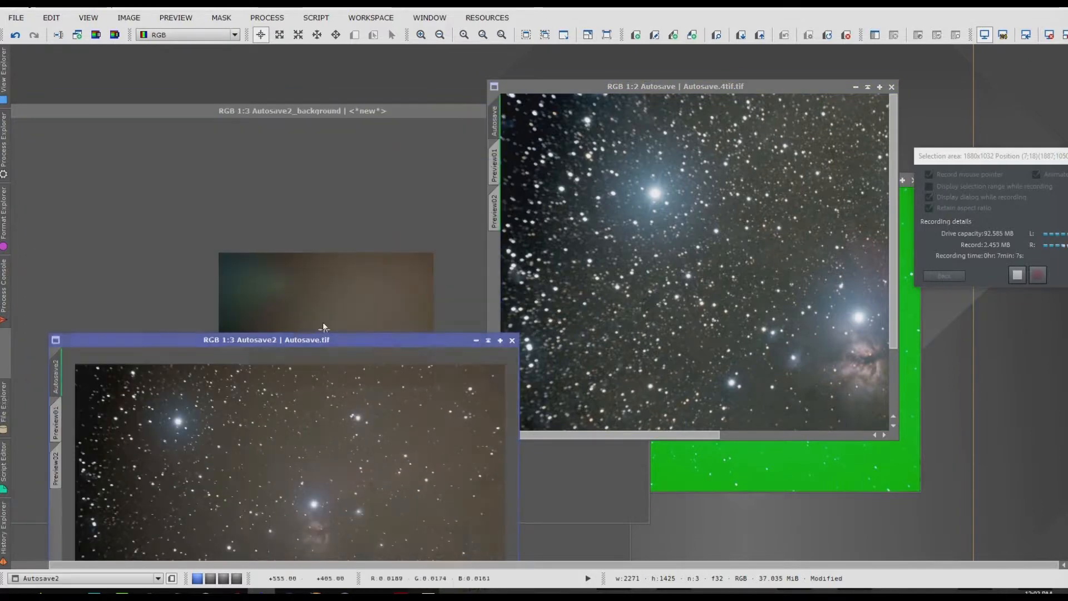
left_click(512, 340)
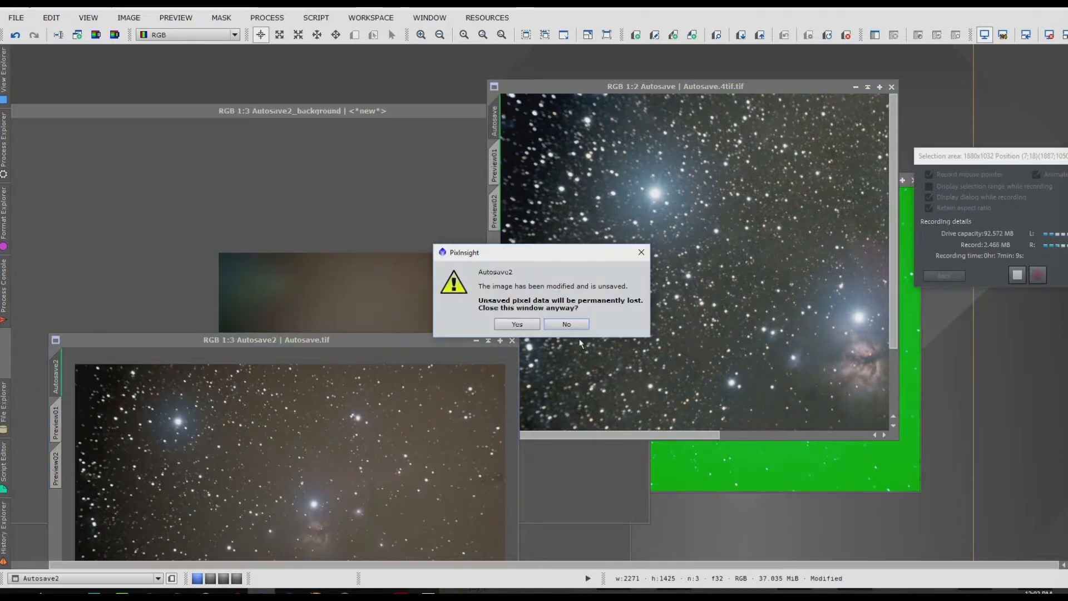
left_click(517, 324)
left_click_drag(422, 110, 348, 427)
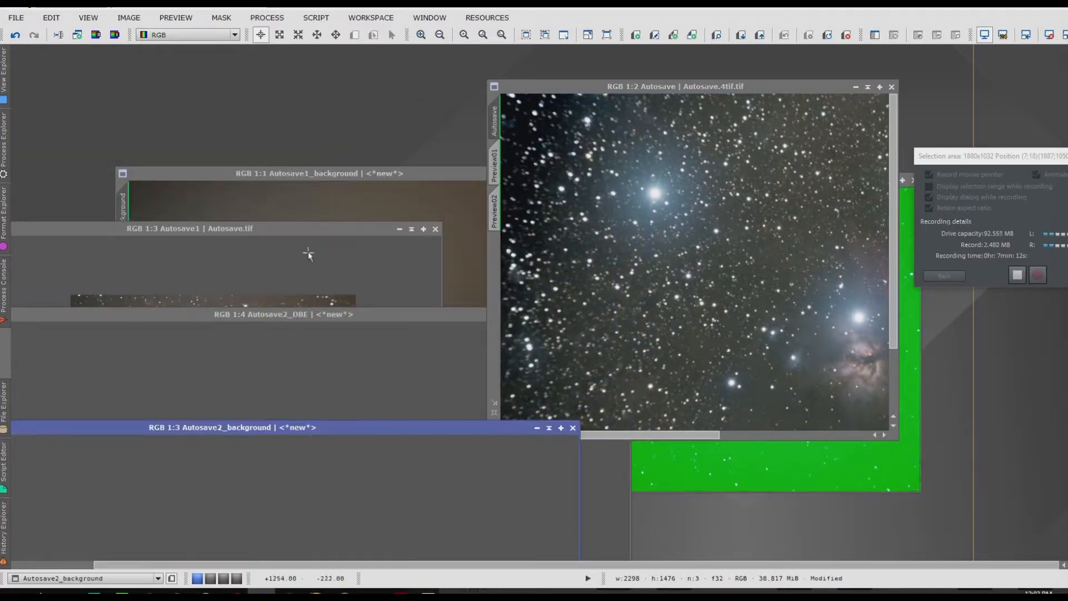
left_click(312, 236)
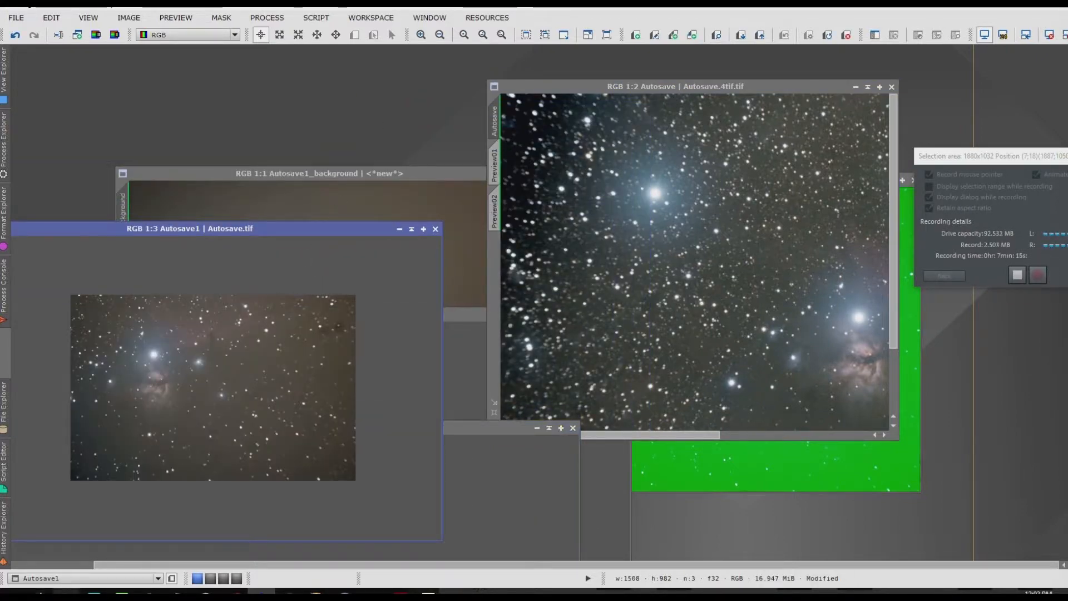
- Switch to Photoshop and compare the green Autosave.tif with the processed Autosave6_DBE.tif
left_click(67, 591)
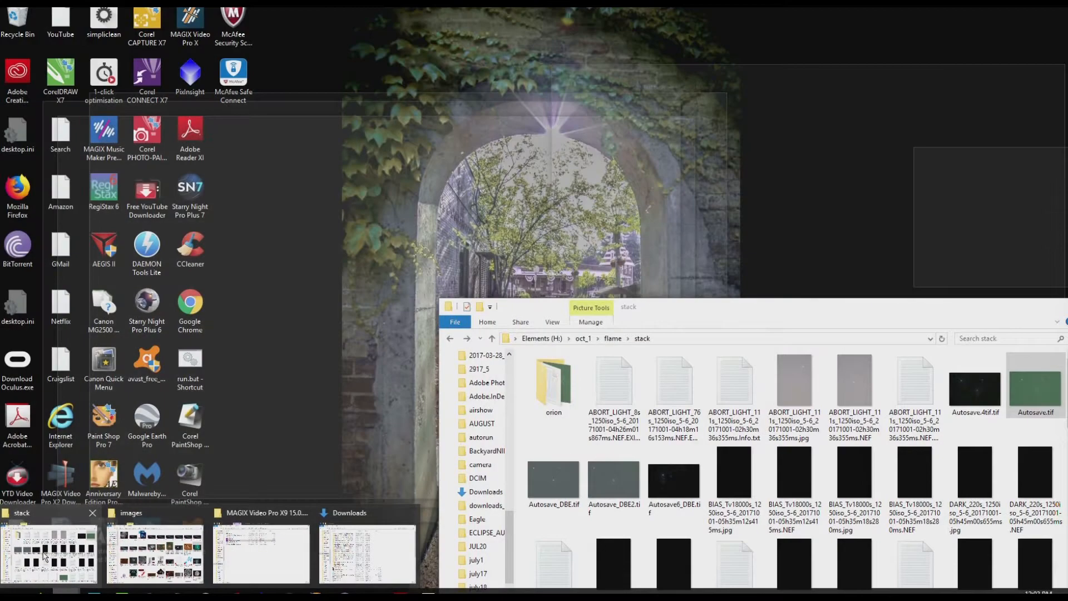
scroll(771, 305, "down", 1)
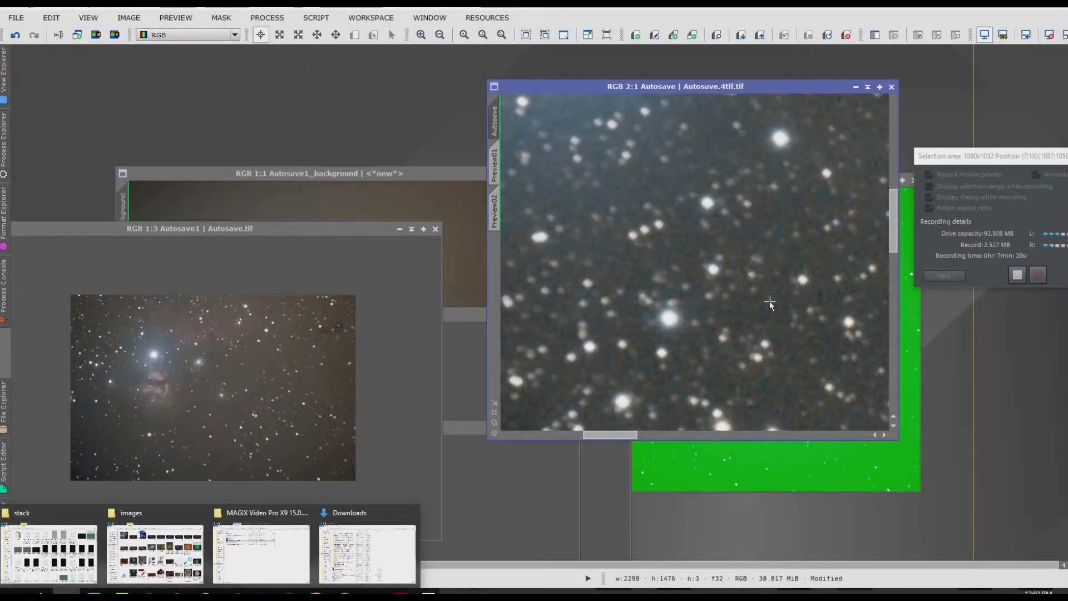
scroll(771, 305, "up", 2)
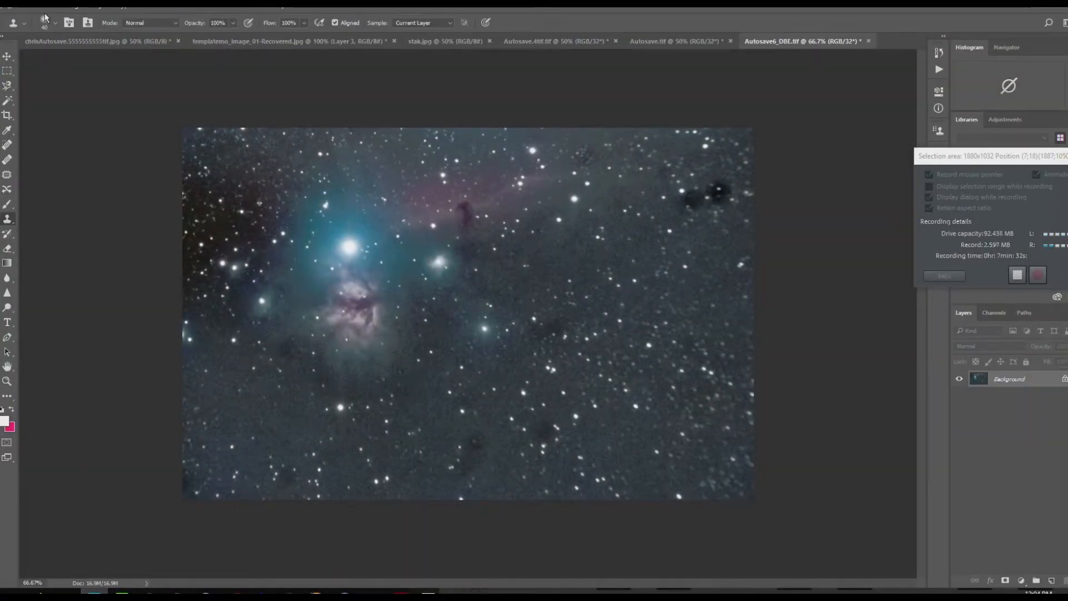
left_click(696, 42)
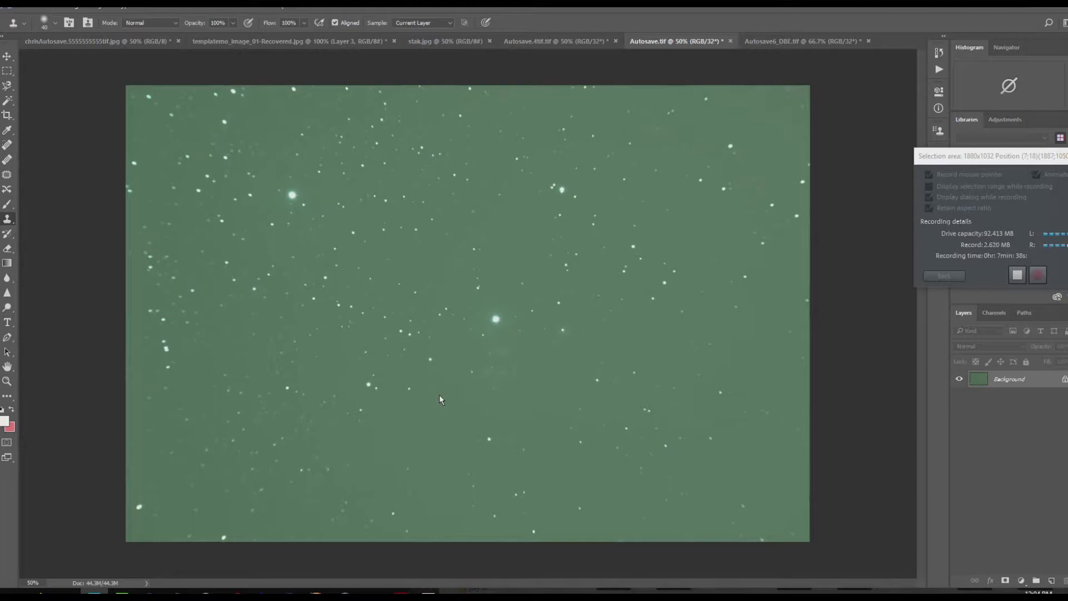
left_click(794, 40)
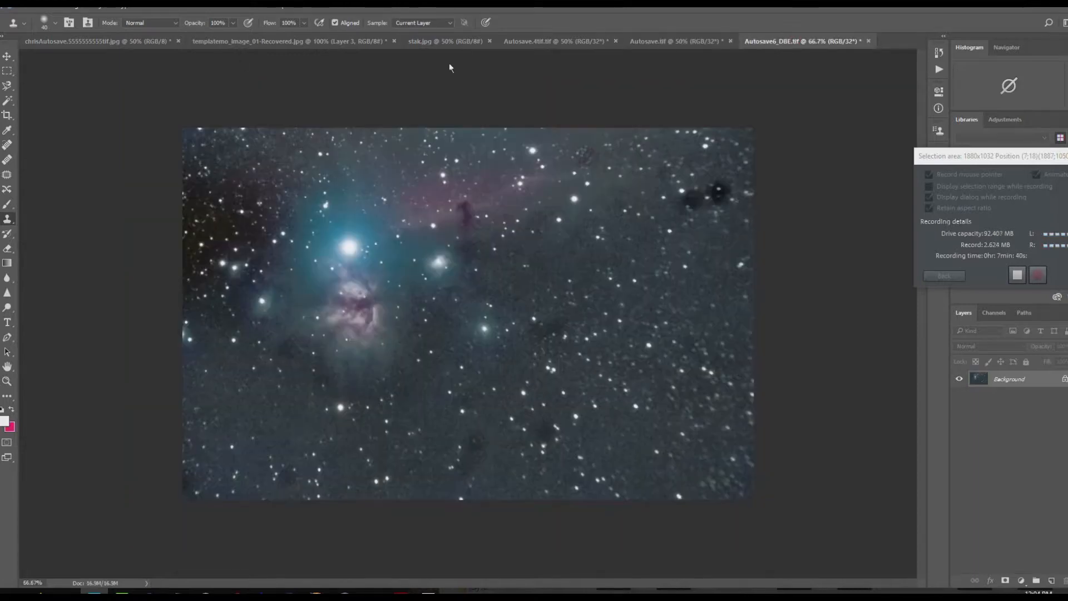
- Step Autosave6_DBE.tif back through its edits to the dark, unstretched version
left_click(49, 8)
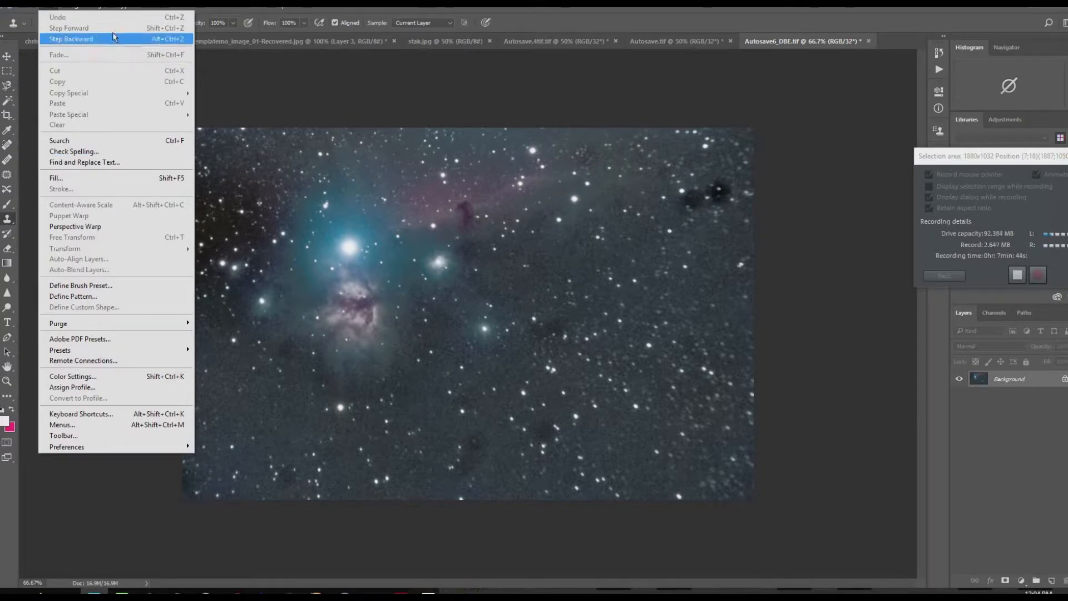
left_click(72, 39)
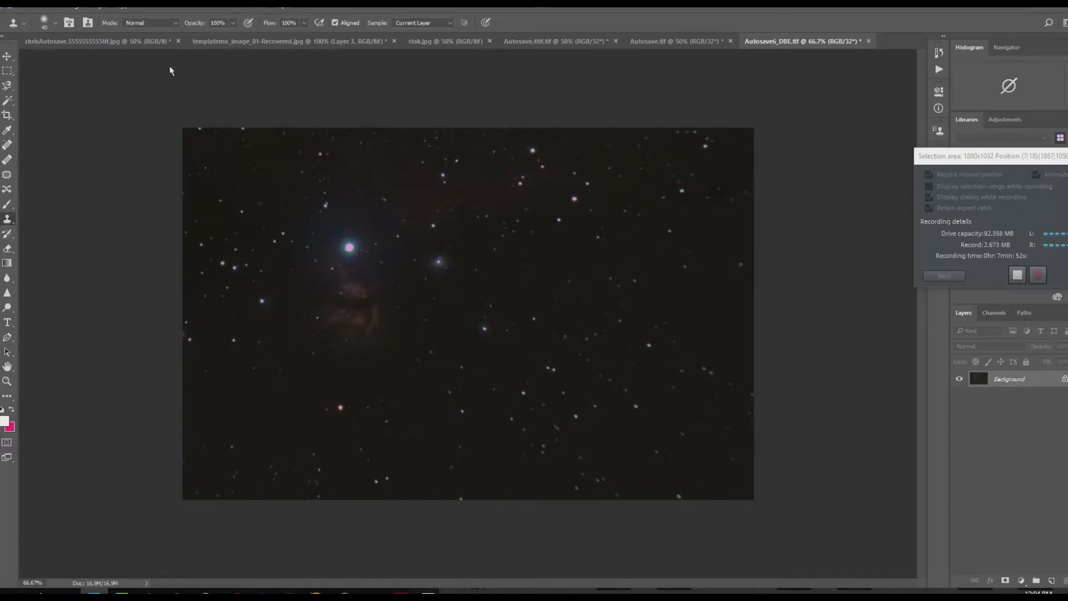
left_click(85, 7)
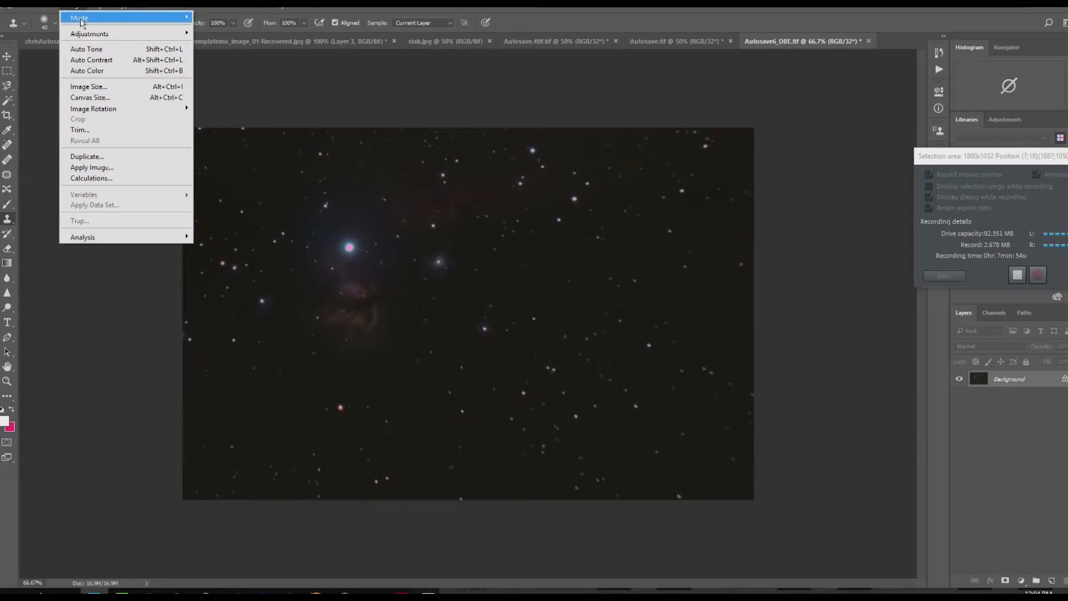
mouse_move(83, 33)
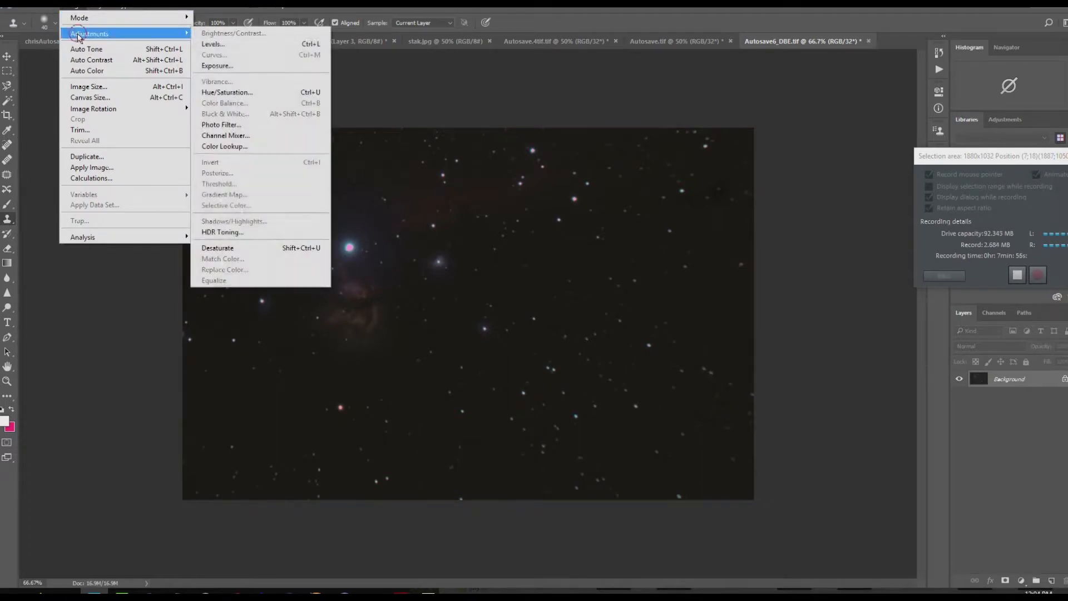
left_click(229, 44)
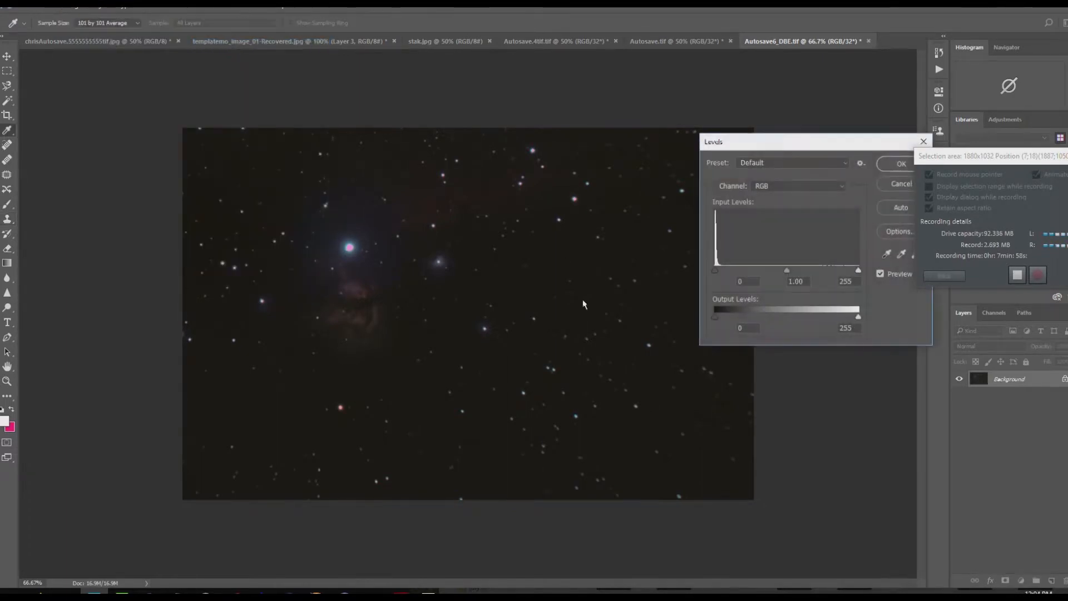
left_click_drag(787, 271, 769, 273)
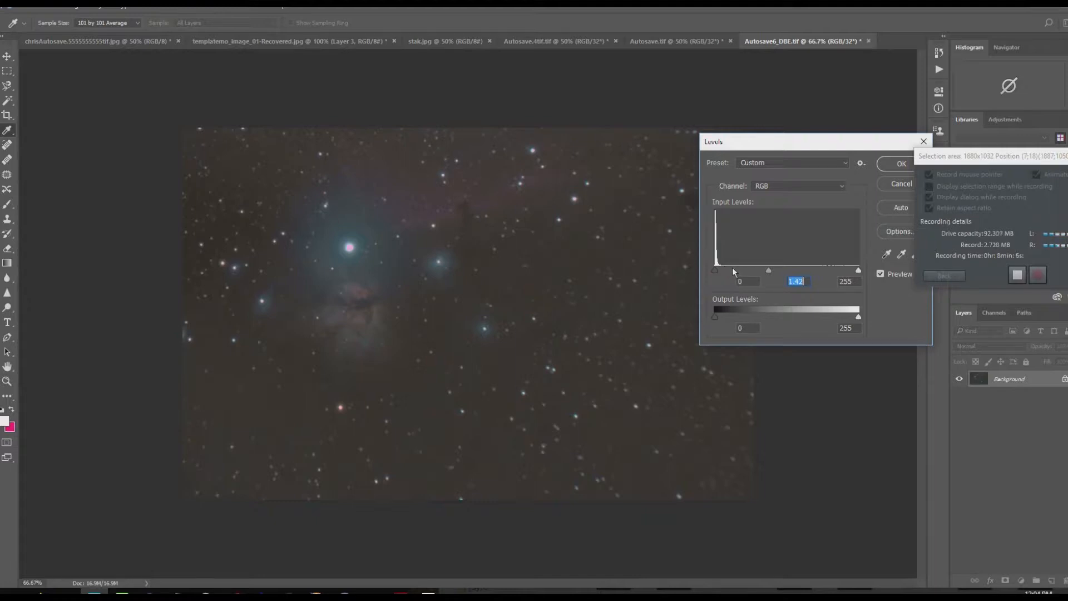
mouse_move(718, 272)
left_mouse_down()
mouse_move(735, 272)
mouse_move(714, 271)
left_mouse_up()
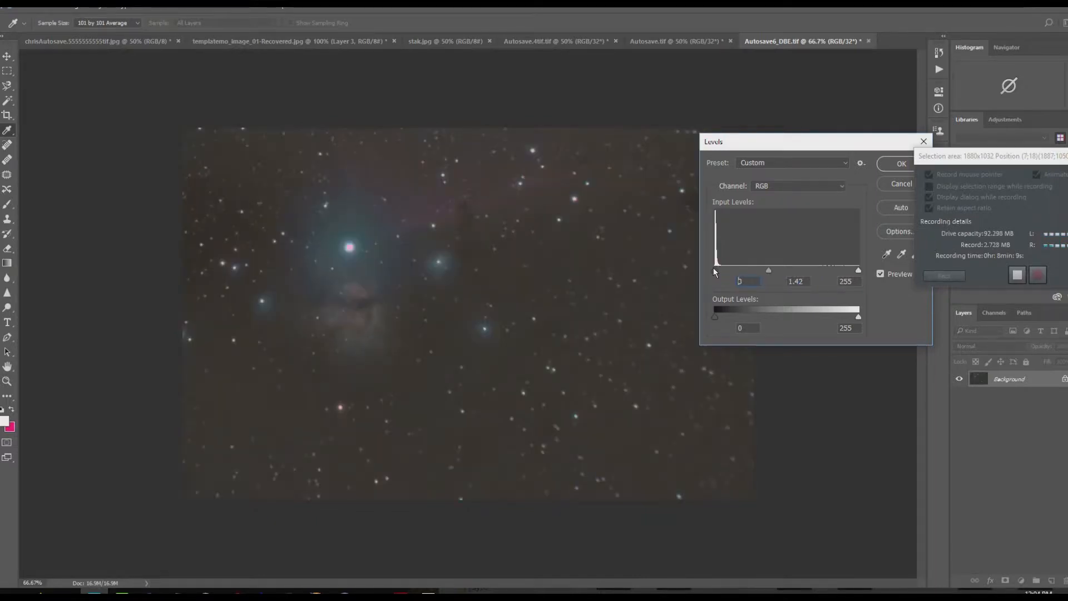
left_click(902, 185)
key("s")
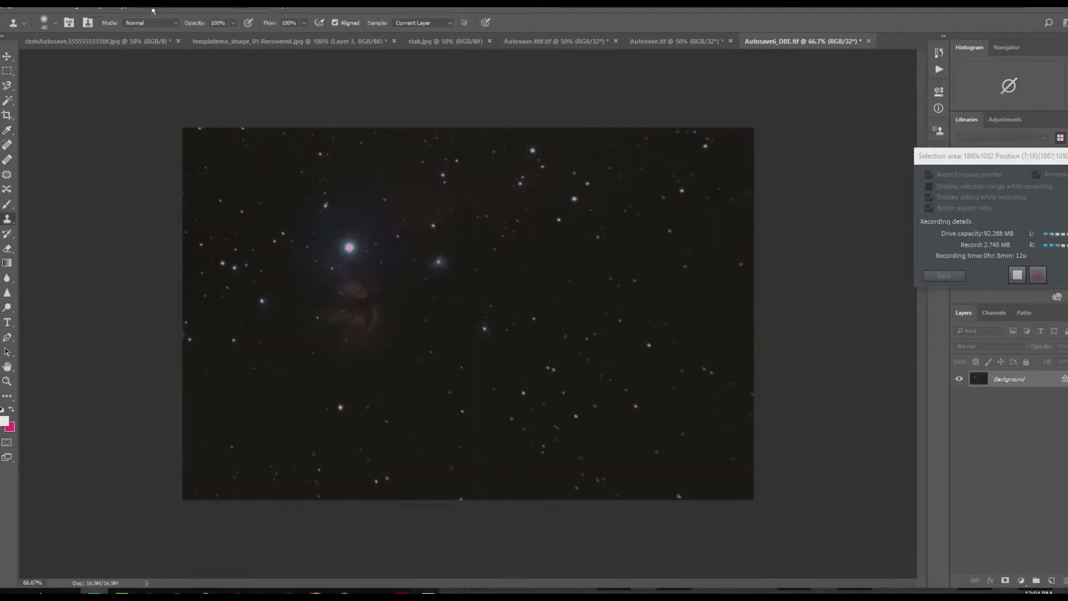
- Open the Camera Raw Filter on Autosave6_DBE.tif and set Exposure +1.75, Contrast -26, Highlights -44 and Clarity +89
left_click(167, 9)
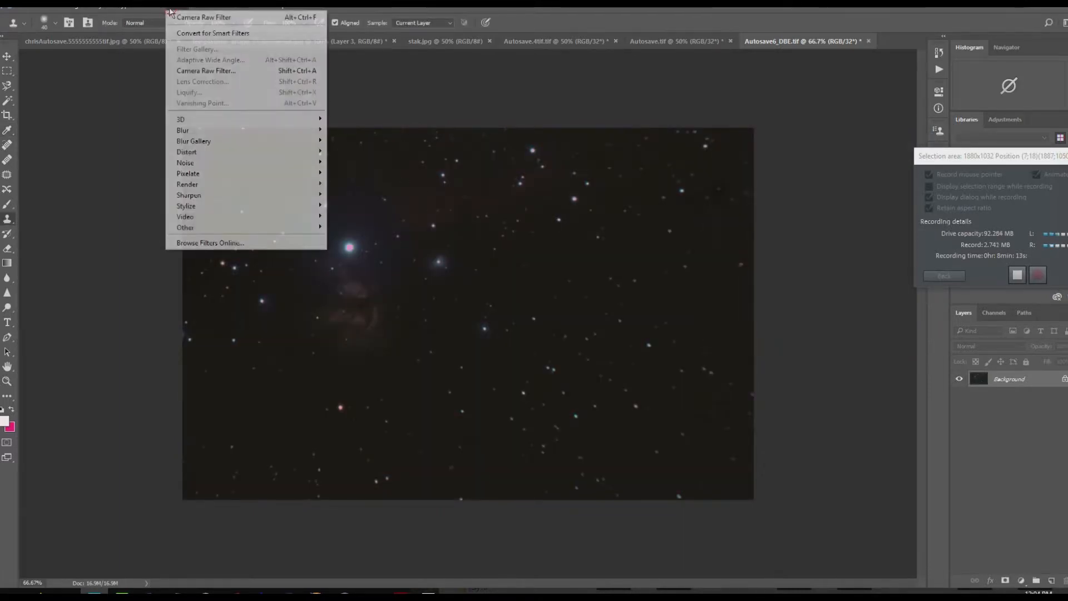
left_click(191, 71)
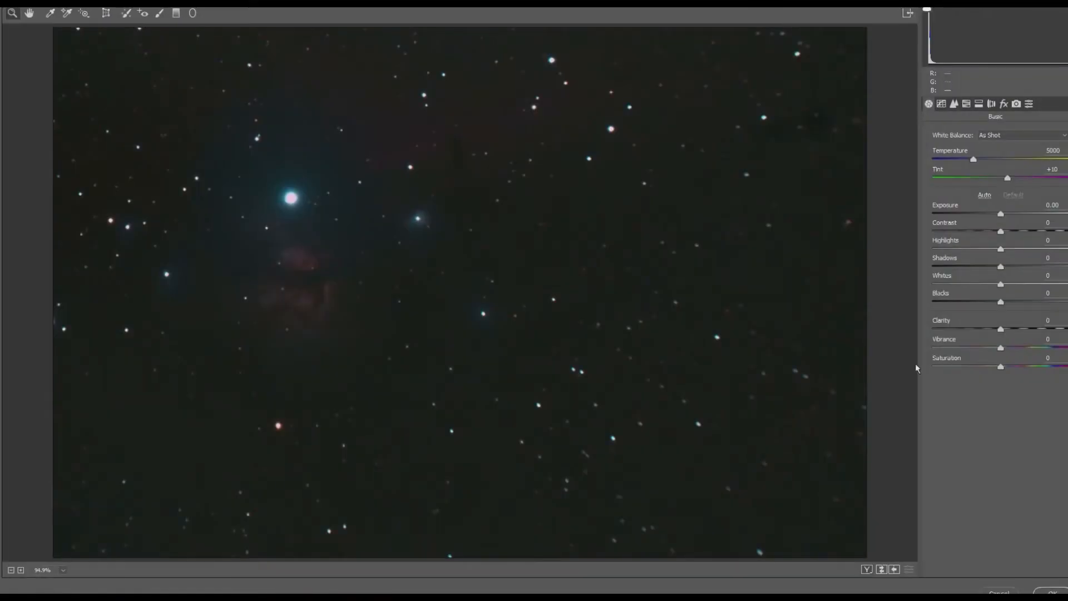
left_click_drag(1001, 216, 967, 248)
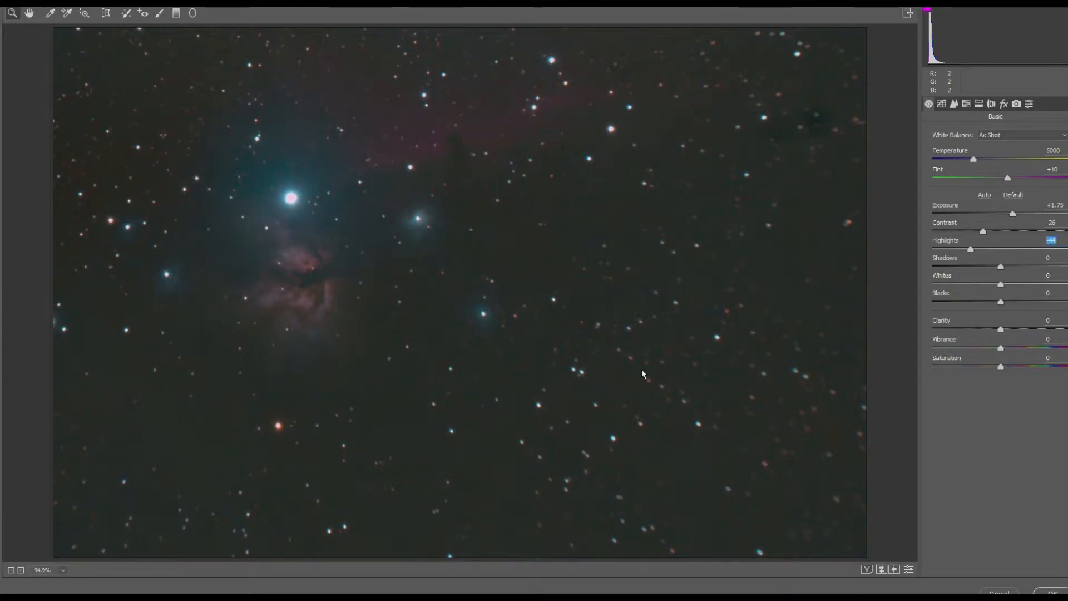
right_click(551, 259)
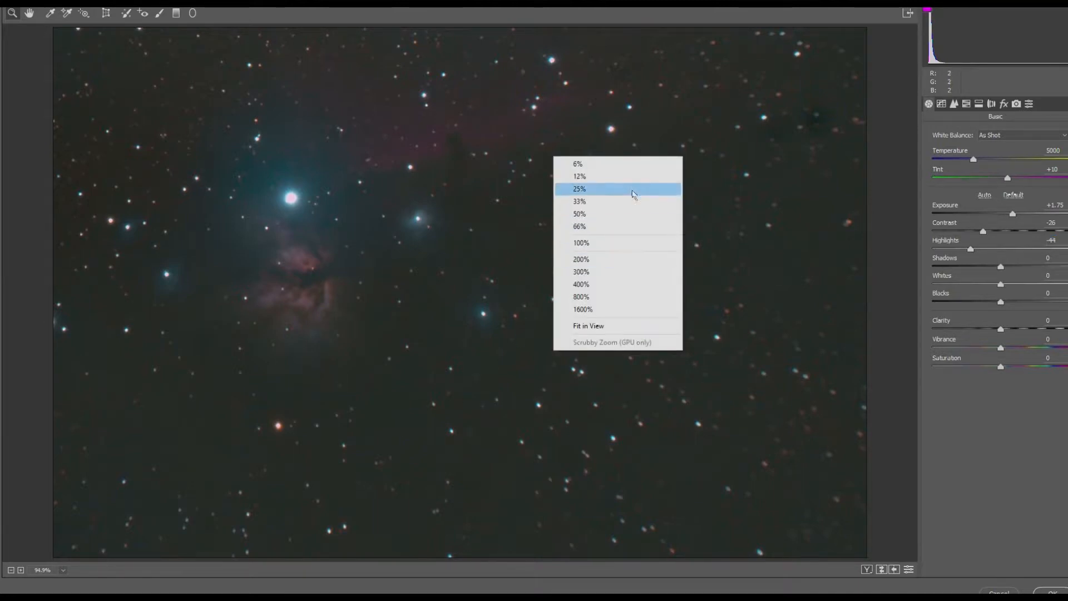
left_click(608, 177)
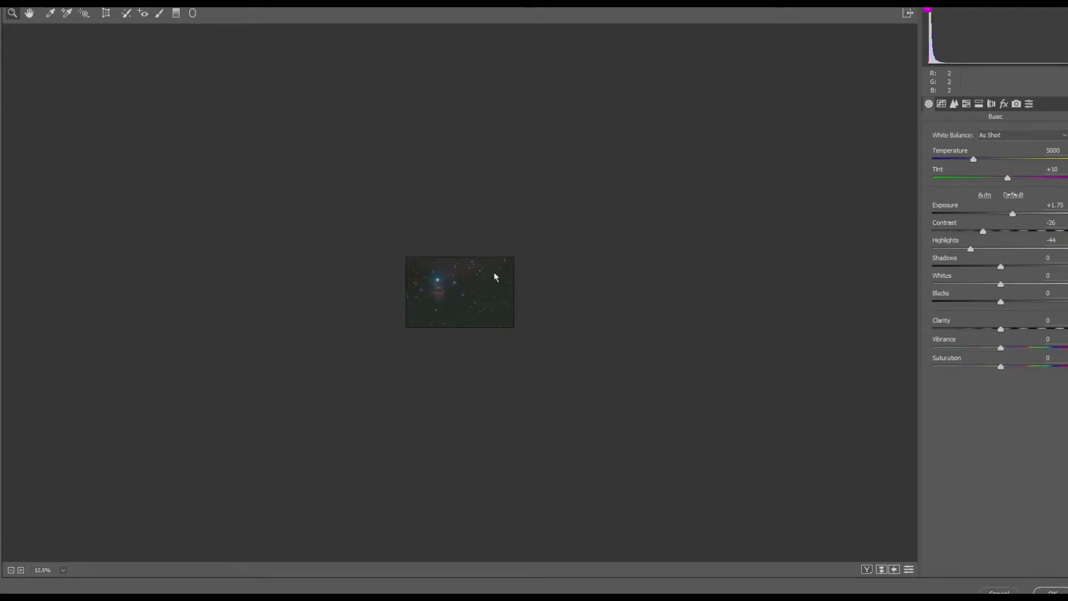
scroll(493, 274, "up", 3)
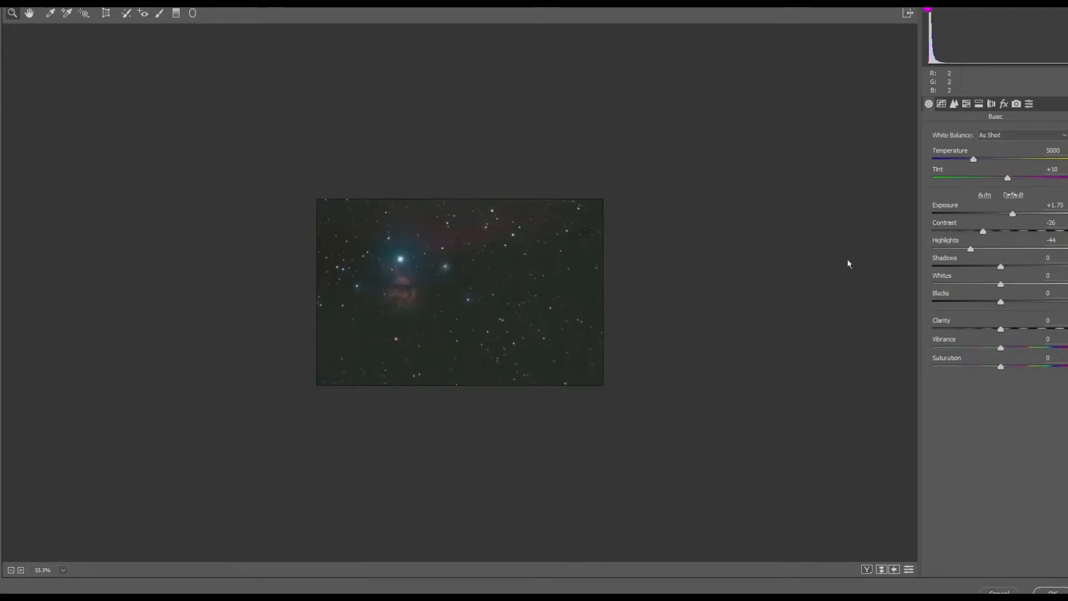
scroll(781, 272, "up", 1)
left_click_drag(1002, 329, 1061, 329)
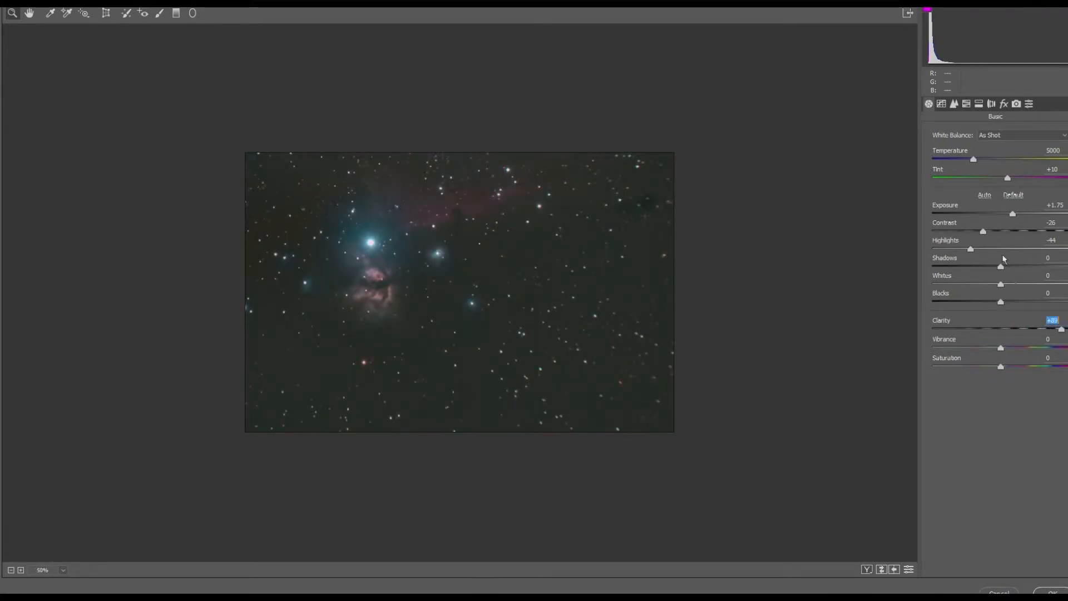
- Set Exposure to +3.40, Highlights to -34 and Blacks to -59, warm the temperature slightly, and apply the Camera Raw Filter
left_click_drag(1013, 214, 989, 244)
left_click(1011, 292)
left_click_drag(1013, 296, 980, 304)
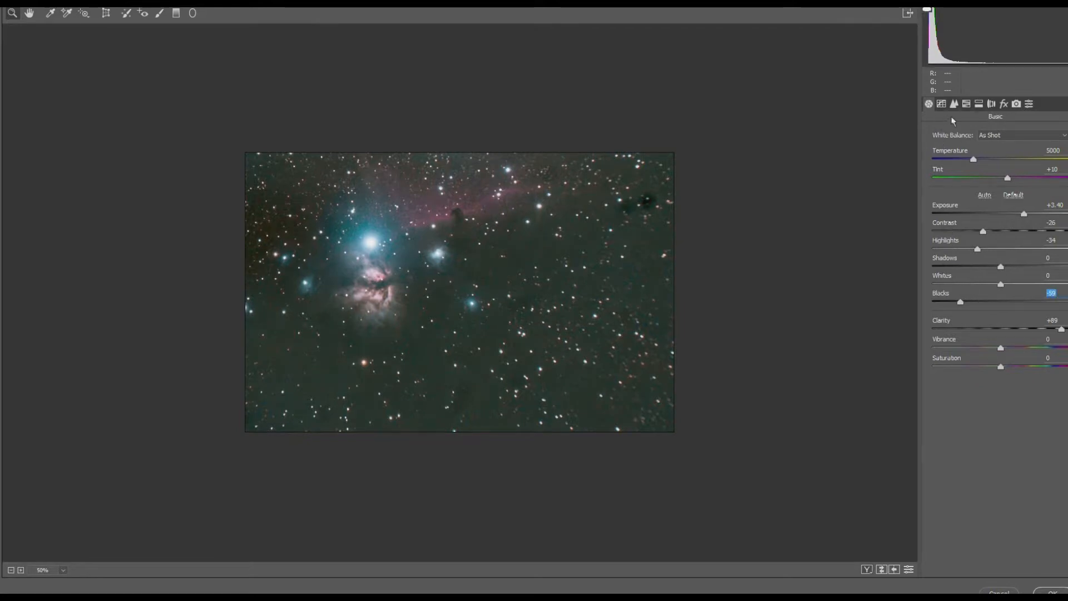
left_click_drag(969, 160, 974, 161)
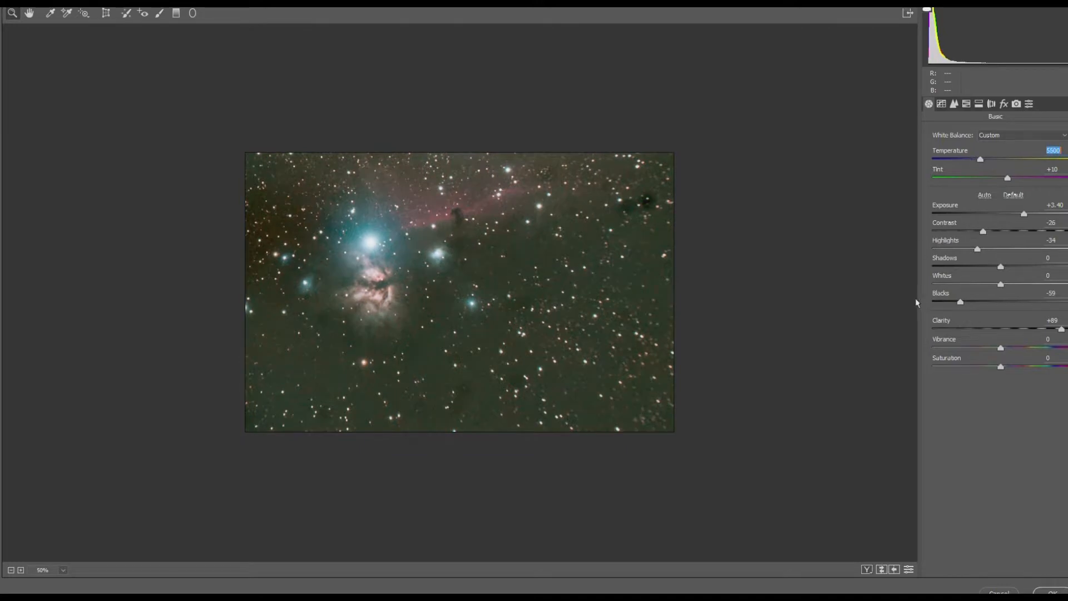
left_click(1051, 591)
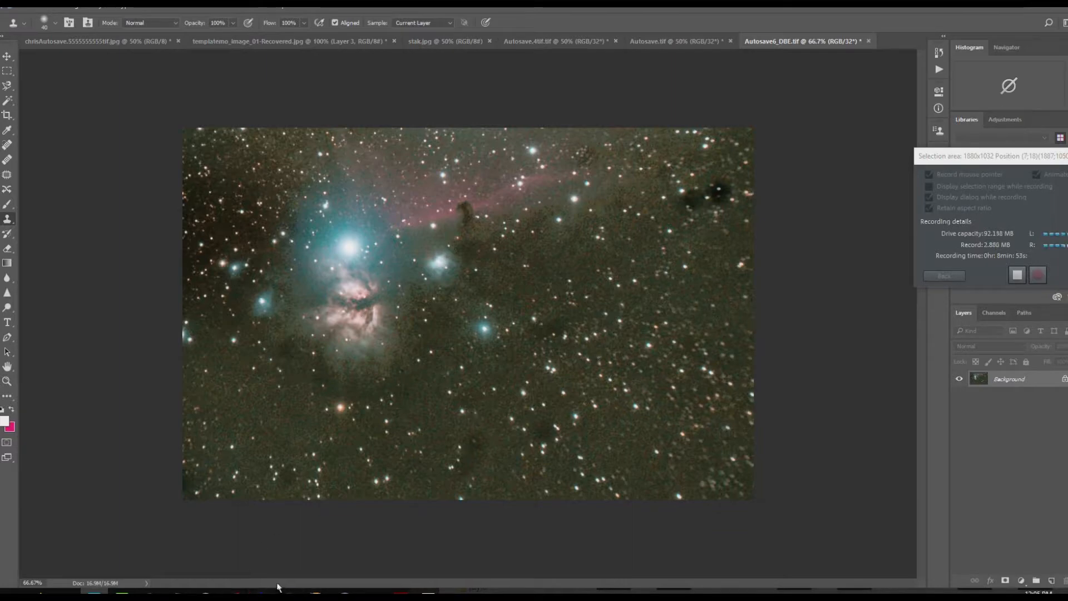
- Switch to PixInsight, move the Autosave.4tif.tif image window nearer the workspace centre and enlarge its stars at 2:1
left_click(261, 592)
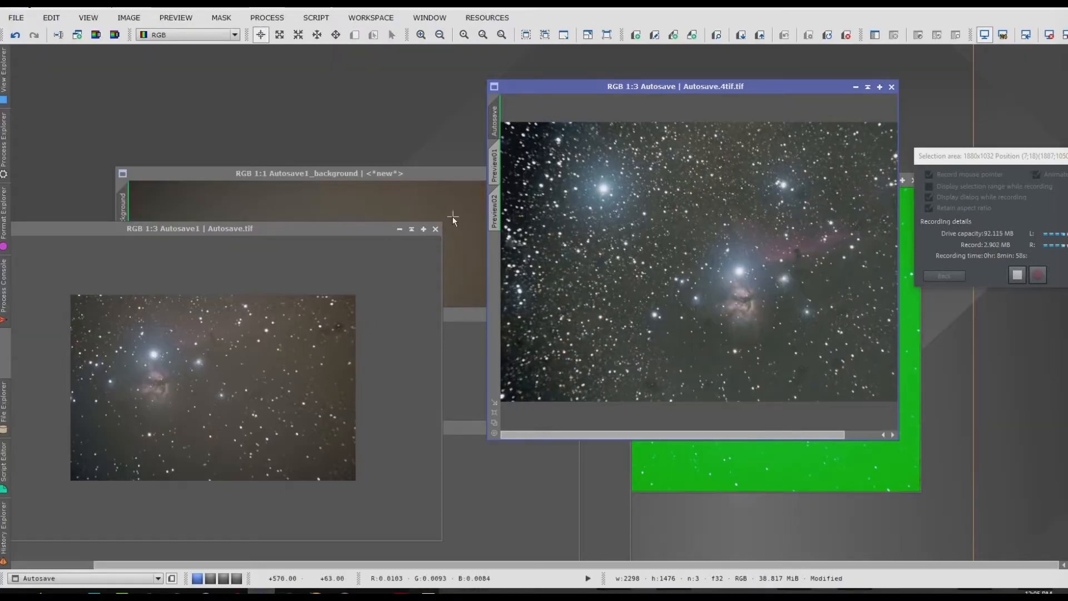
left_click_drag(784, 87, 518, 199)
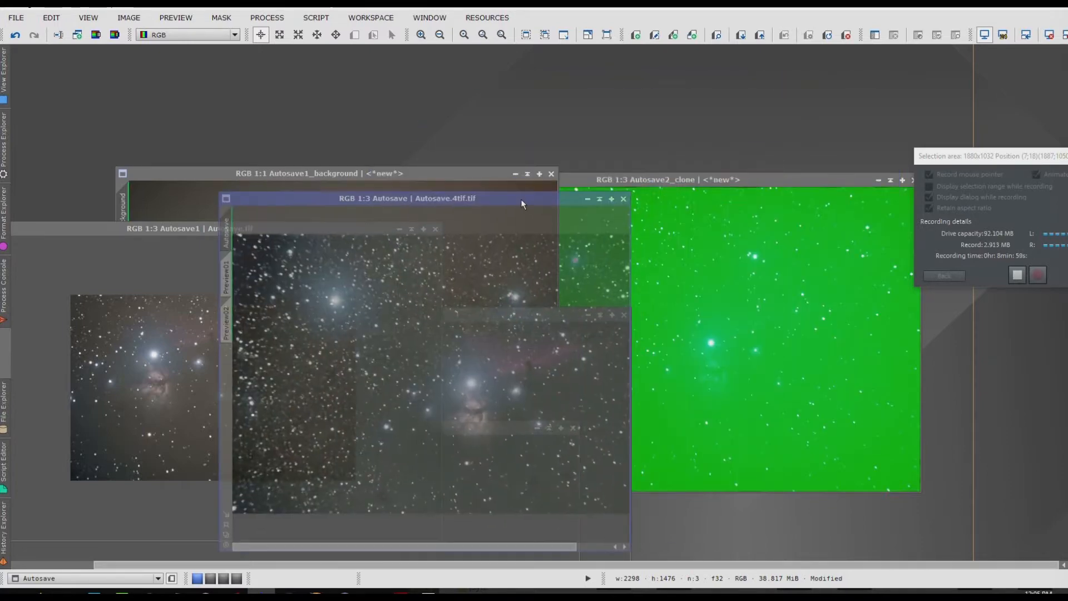
scroll(469, 419, "up", 3)
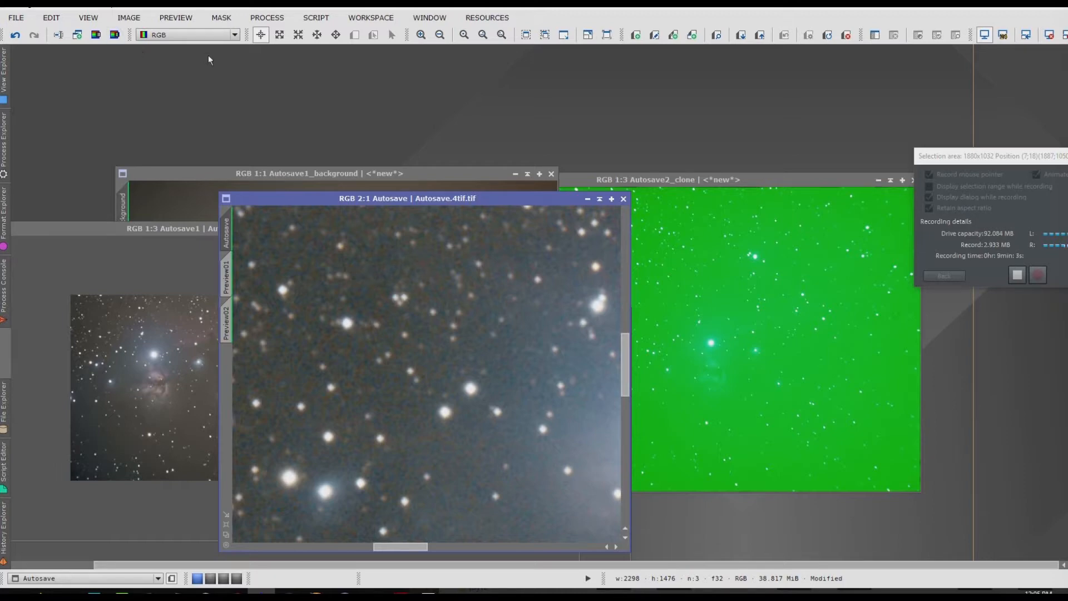
- Open MorphologicalTransformation, set its operator to Morphological Selection and try applying it to the Autosave.4tif.tif image
left_click(269, 17)
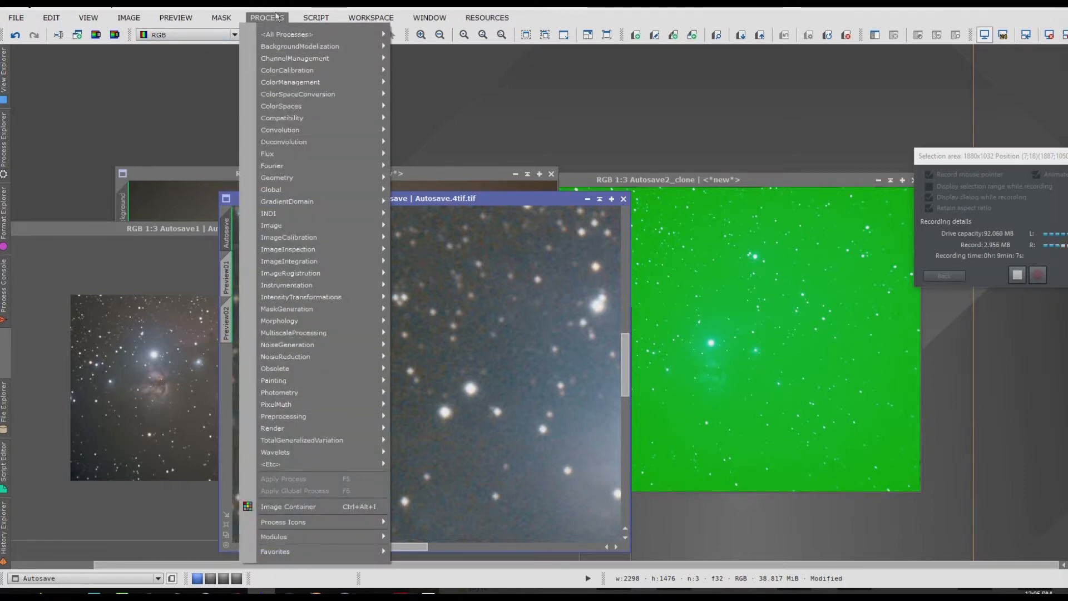
mouse_move(275, 34)
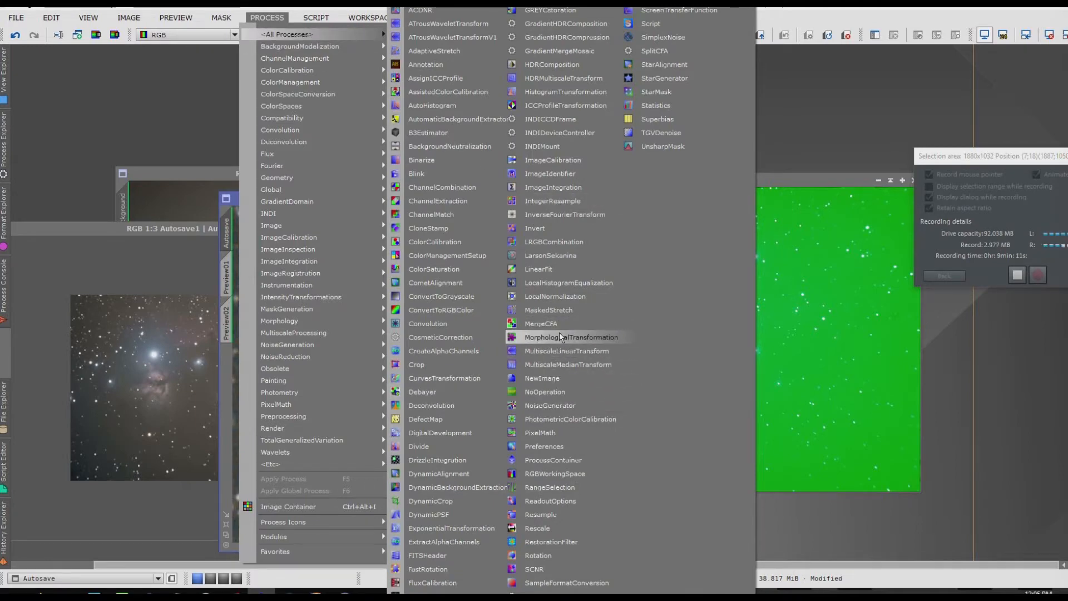
left_click(559, 334)
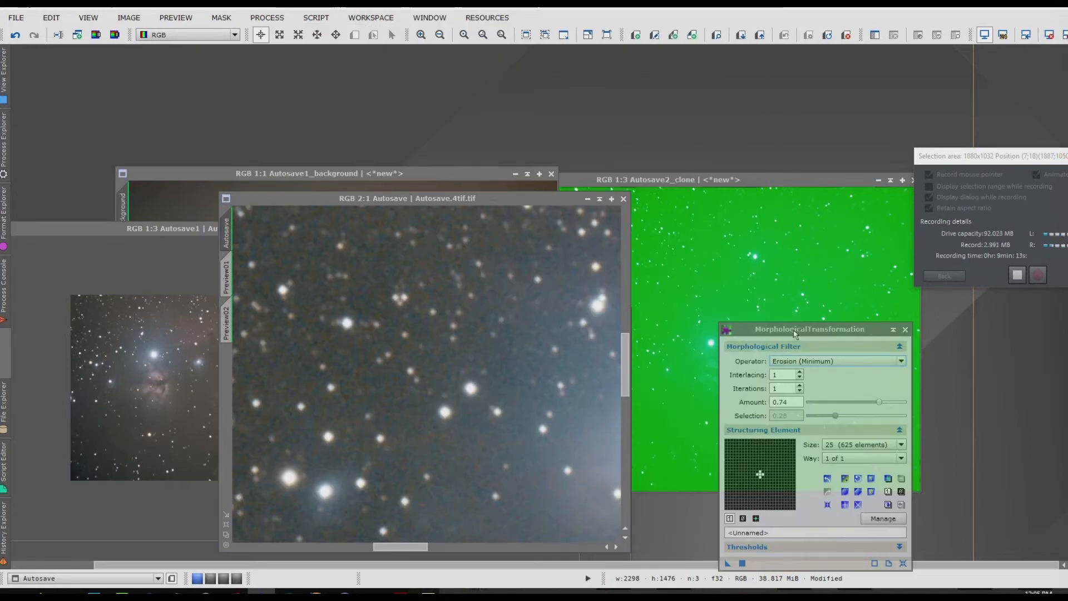
left_click_drag(796, 328, 639, 121)
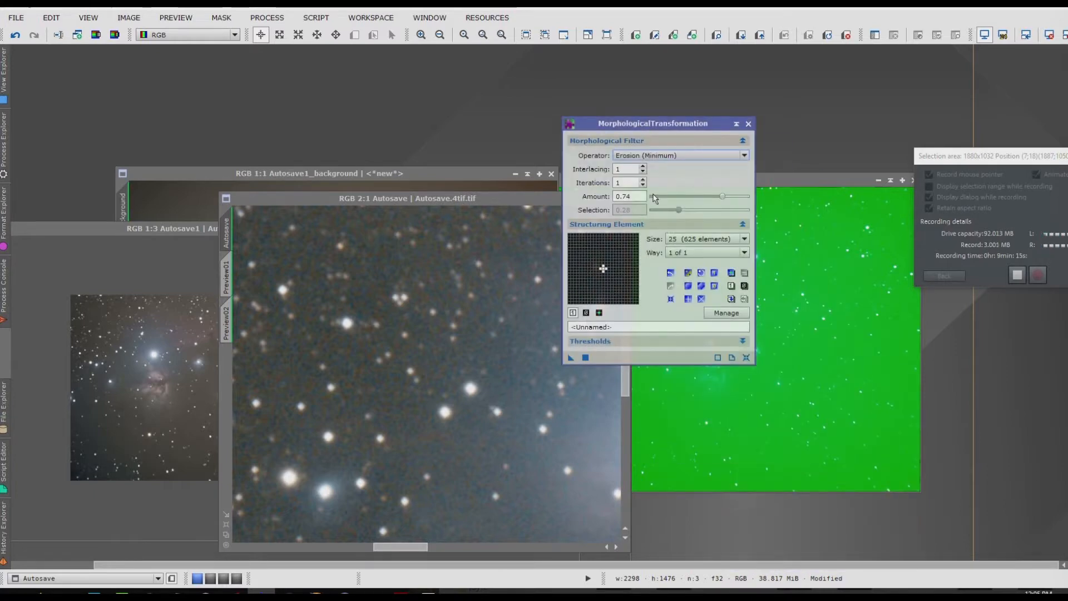
left_click(678, 158)
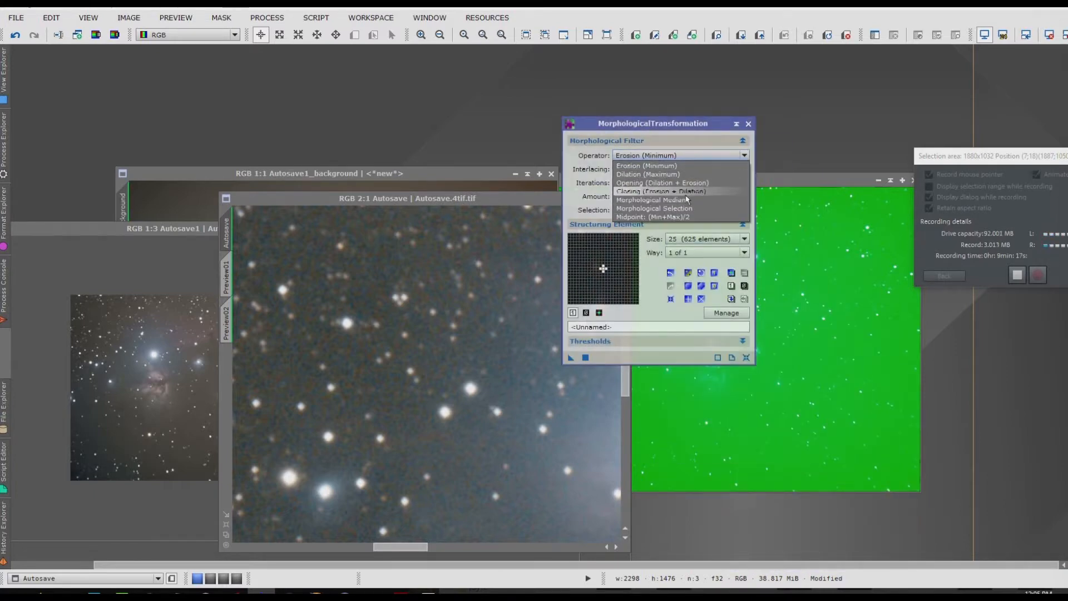
left_click(688, 211)
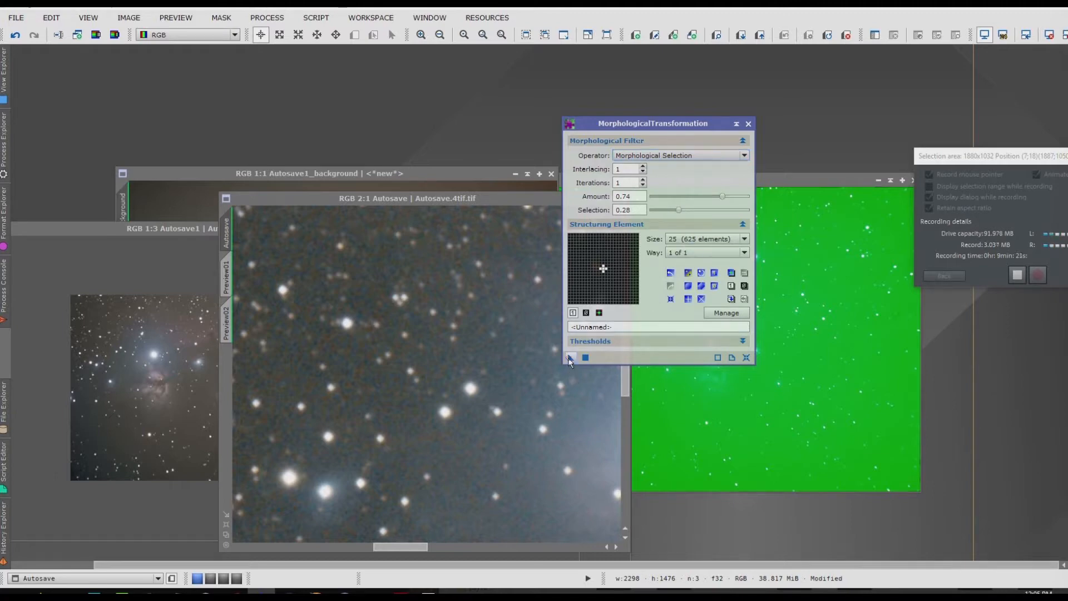
left_click_drag(570, 359, 450, 377)
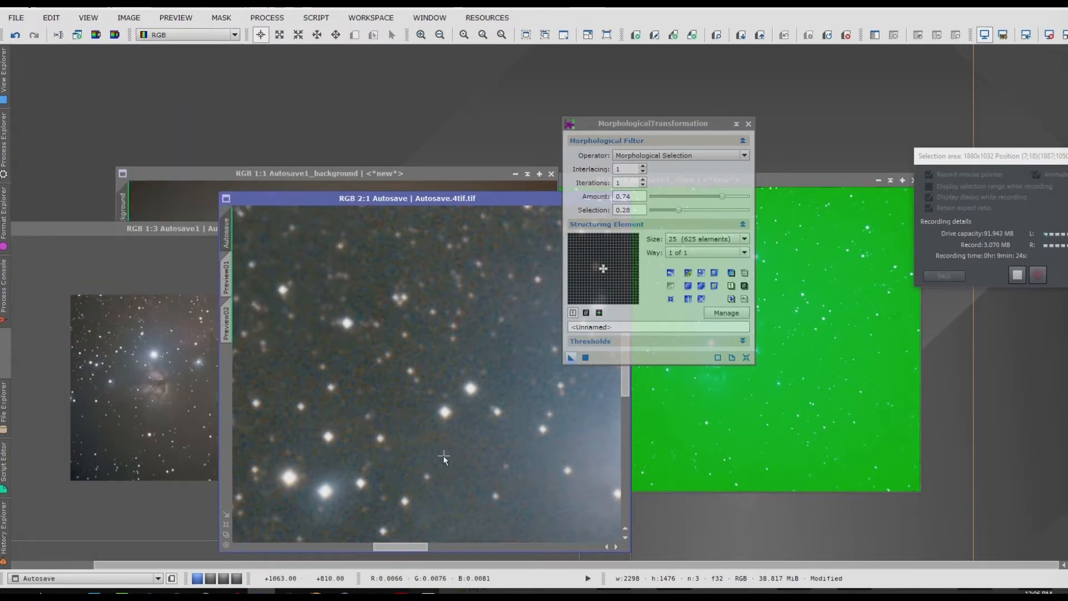
- Open MultiscaleLinearTransform and enable noise reduction on layer 1 with amount 0.51 and 2 iterations
left_click(266, 17)
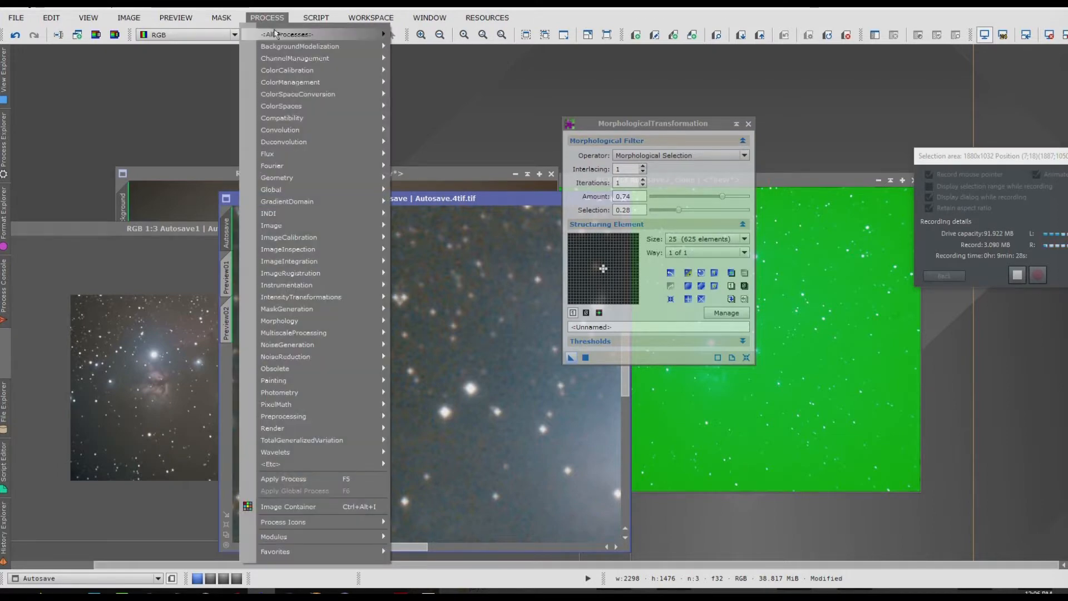
mouse_move(275, 33)
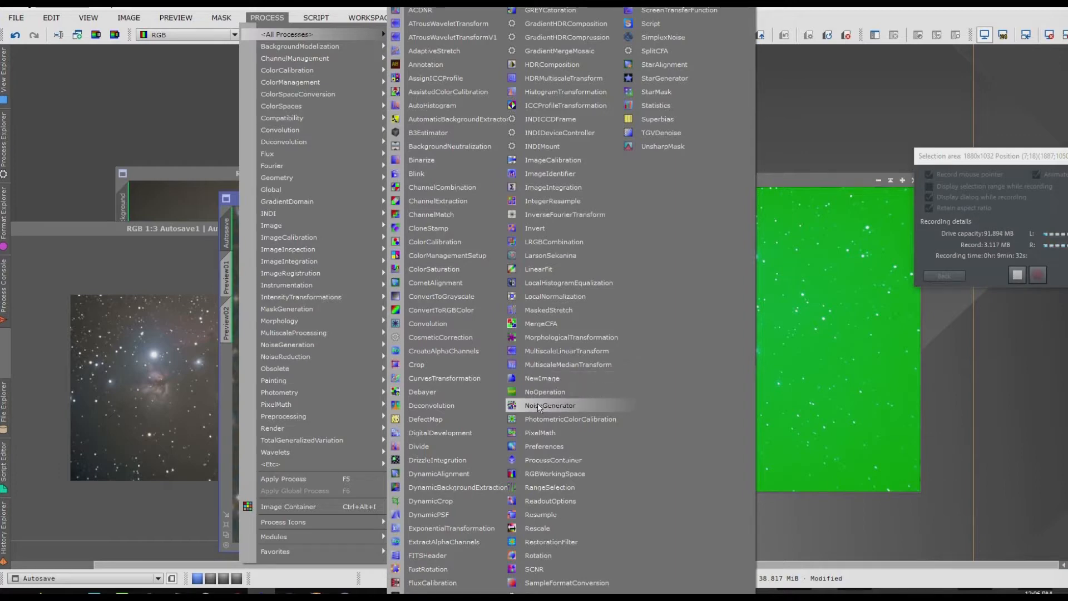
left_click(575, 352)
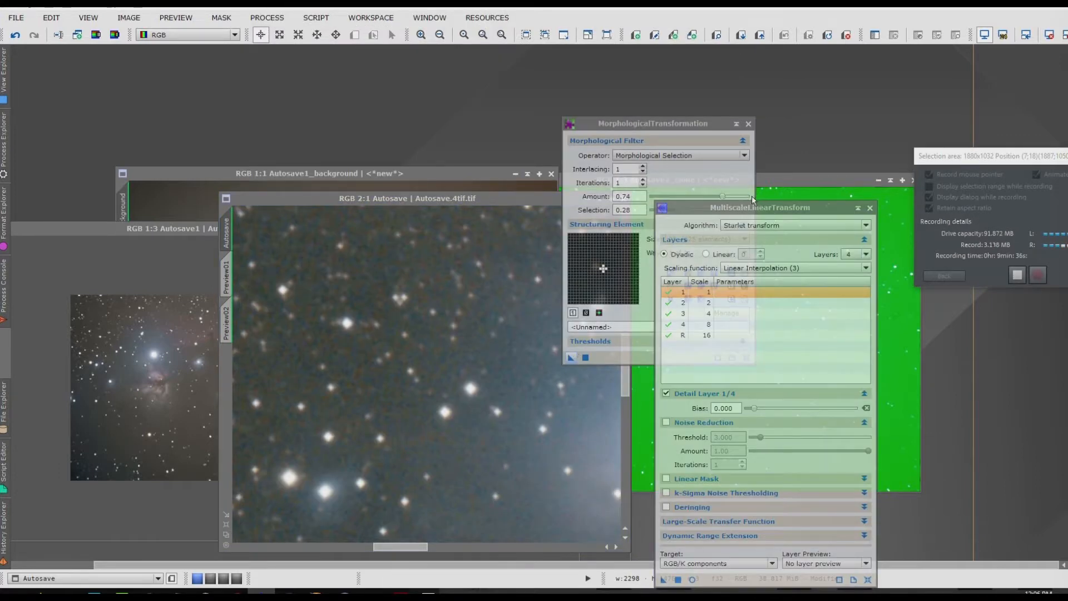
left_click_drag(754, 208, 492, 136)
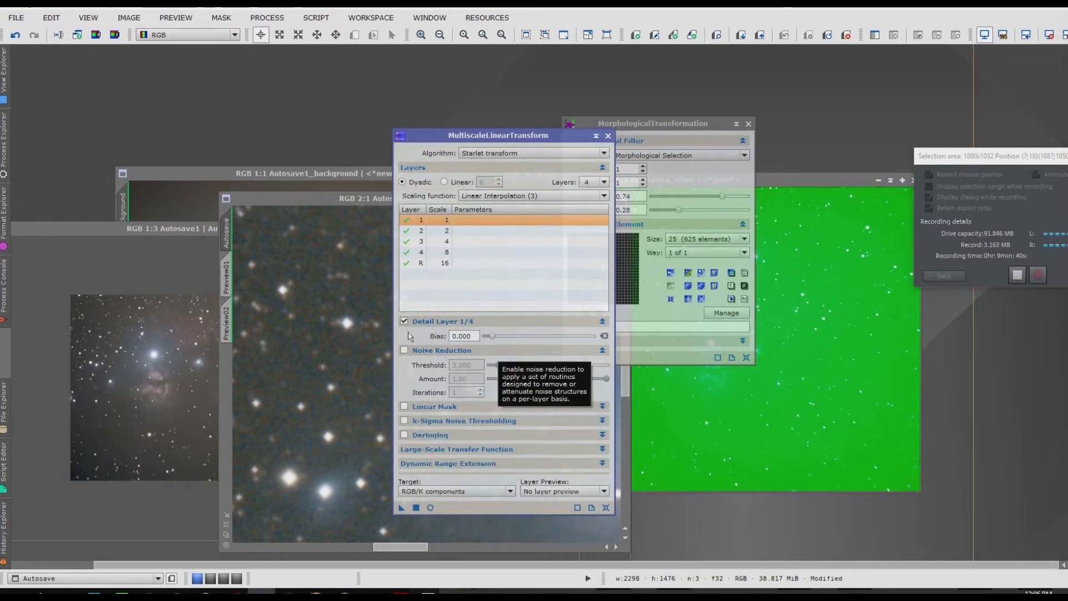
left_click(404, 351)
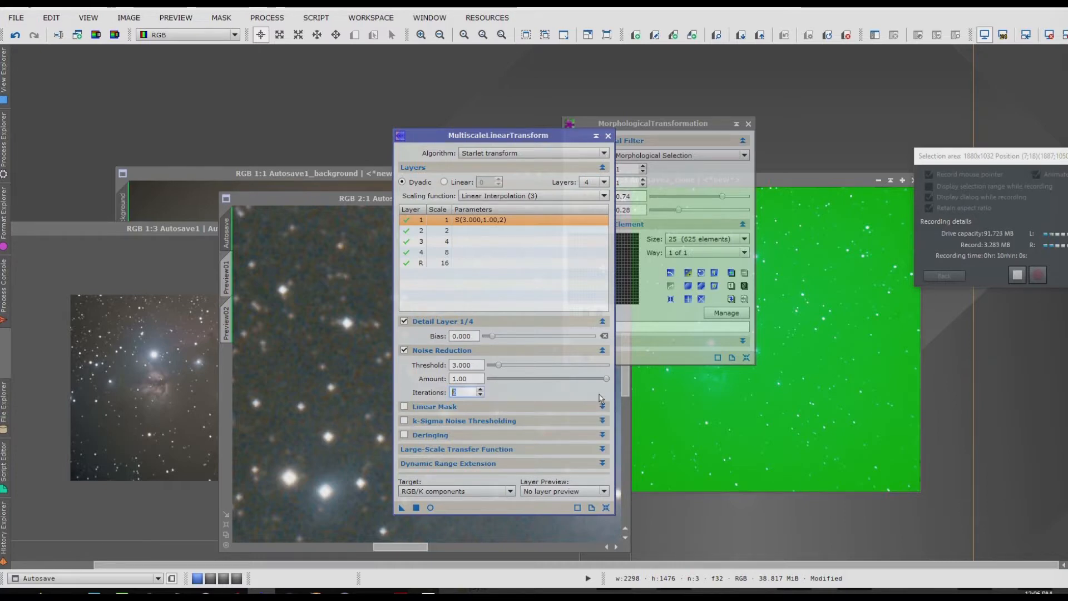
left_click_drag(607, 379, 550, 379)
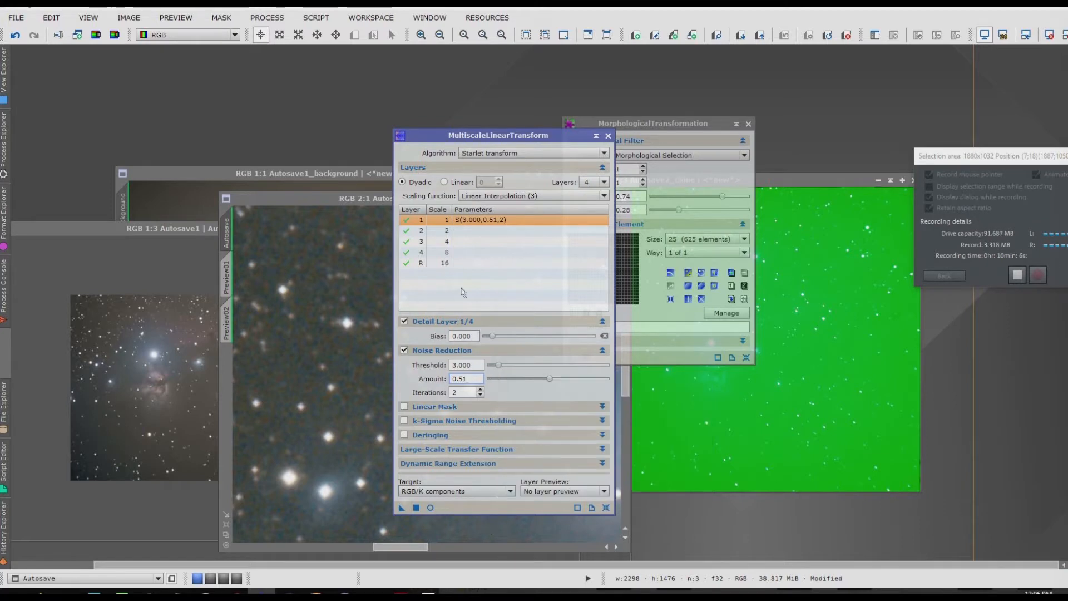
- Enable noise reduction on layer 2 with threshold 2.000, amount 0.56 and 2 iterations
left_click(452, 228)
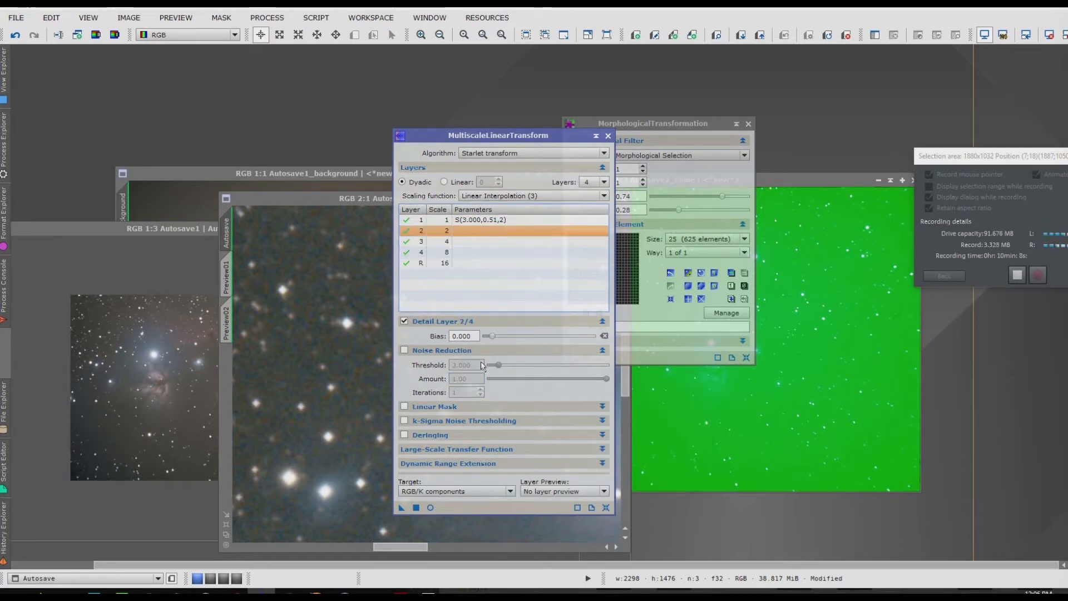
left_click(405, 350)
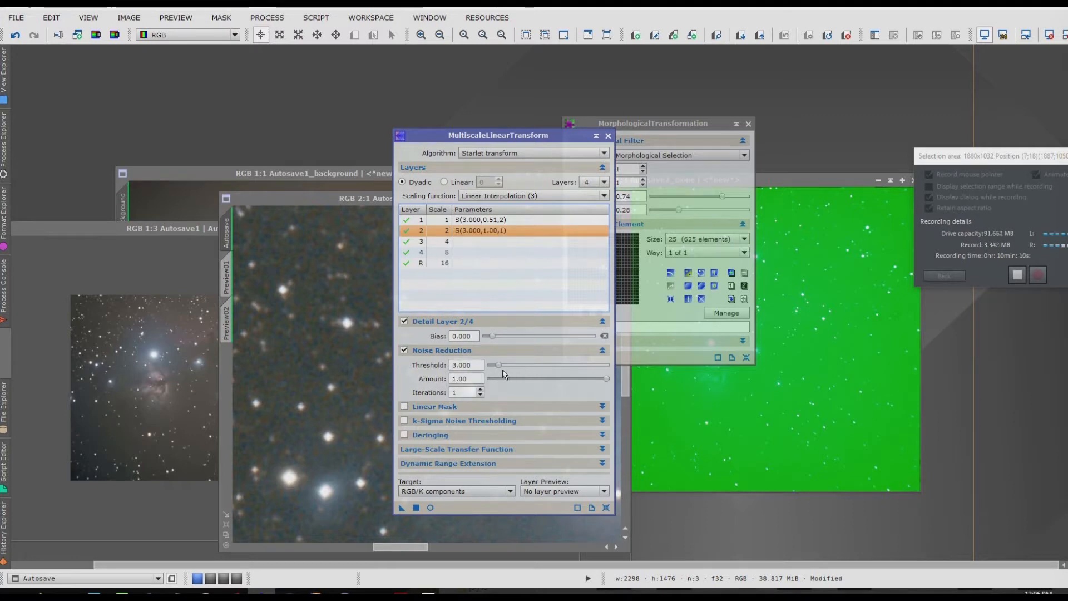
left_click_drag(498, 365, 496, 366)
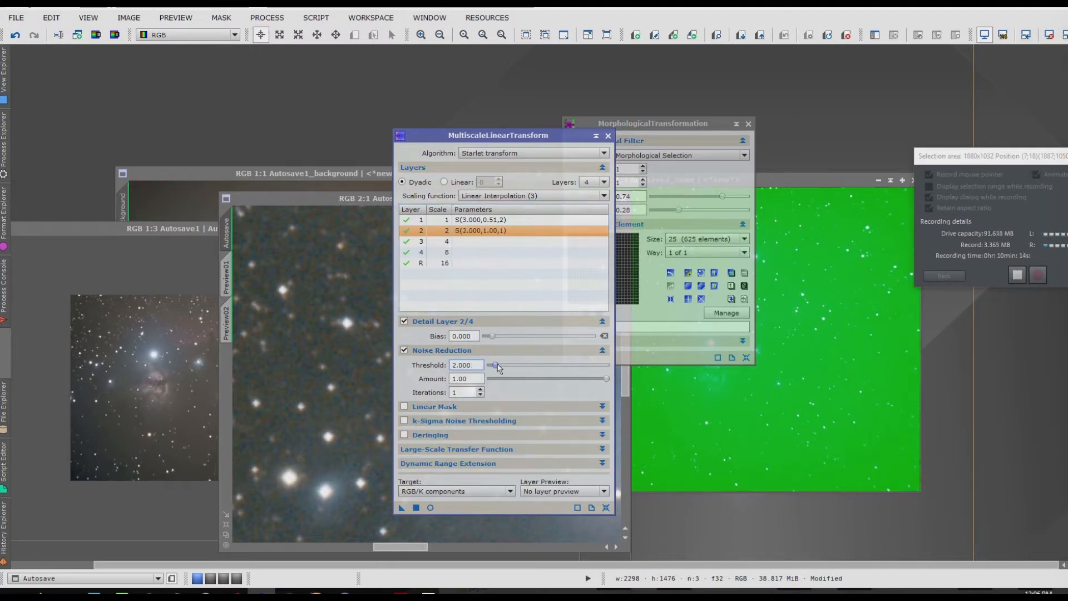
left_click_drag(607, 379, 559, 389)
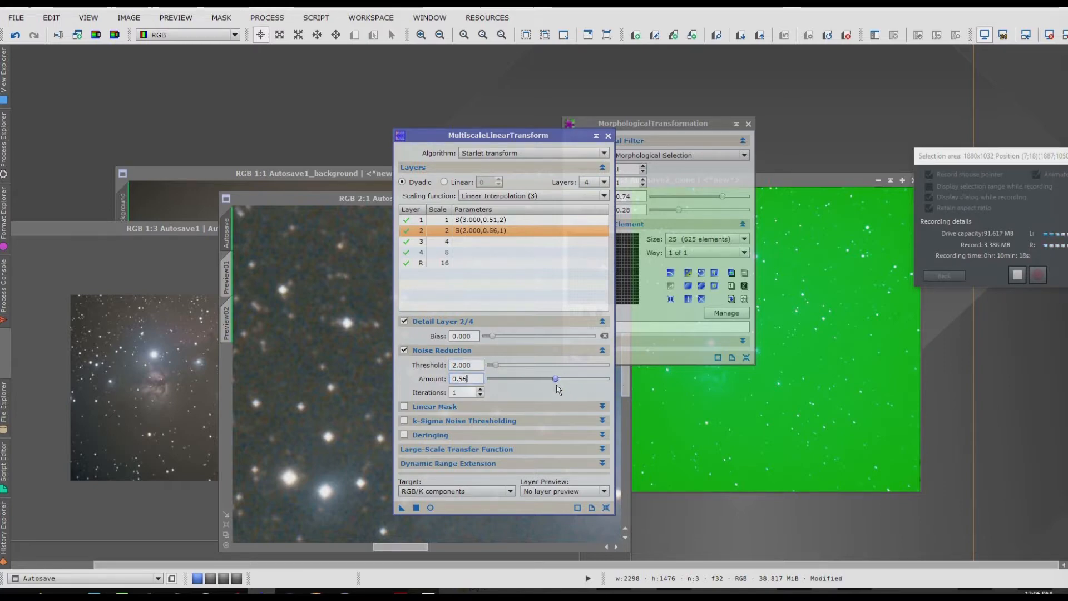
left_click(481, 390)
- Enable noise reduction on layer 3 with threshold 1.000, amount 0.55 and 2 iterations
left_click(470, 242)
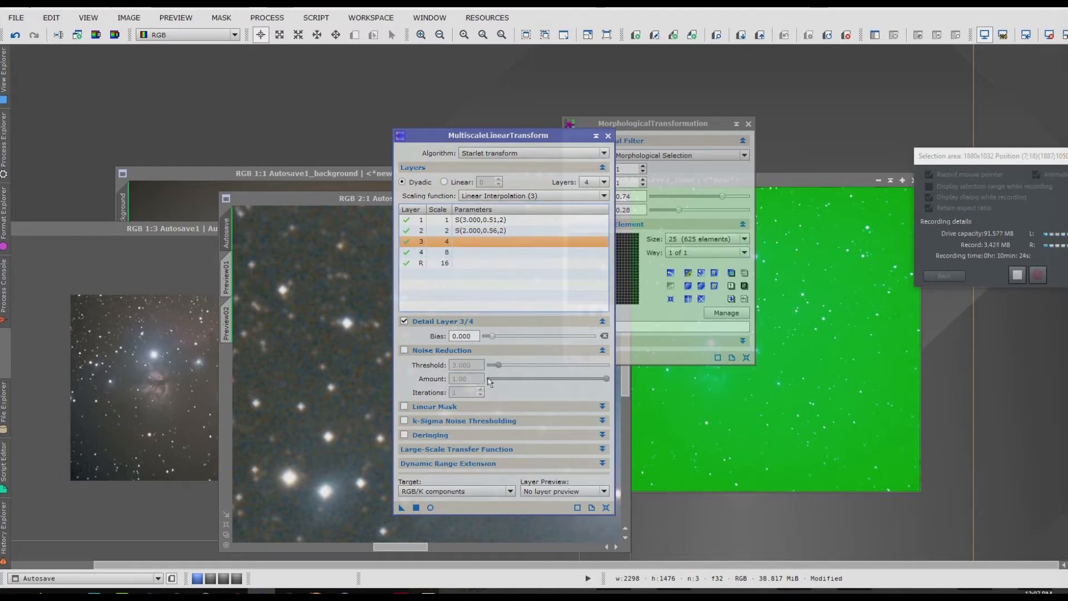
left_click(405, 349)
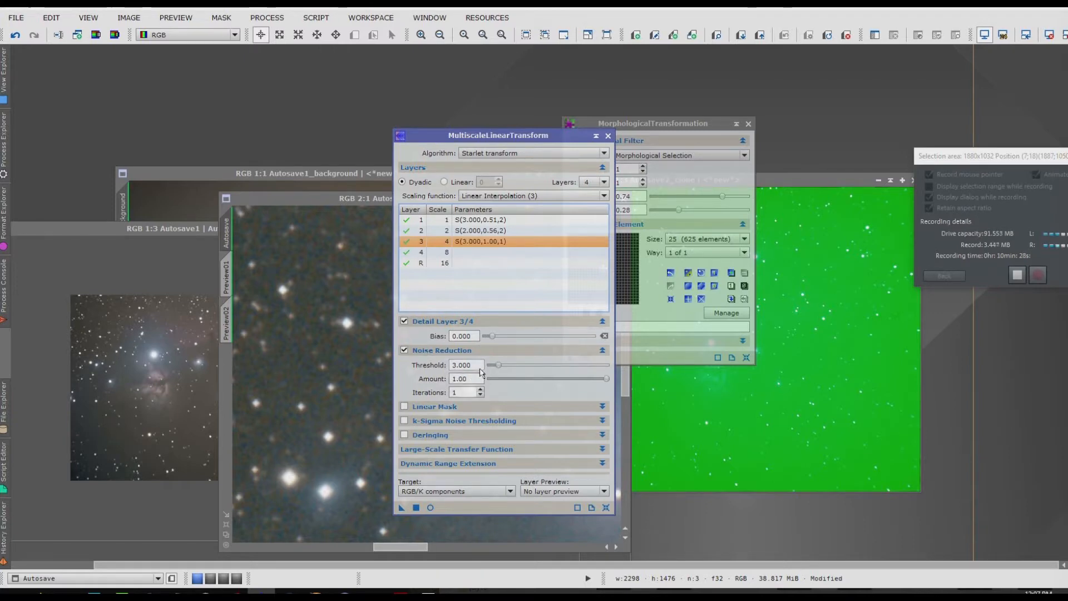
left_click_drag(498, 366, 492, 369)
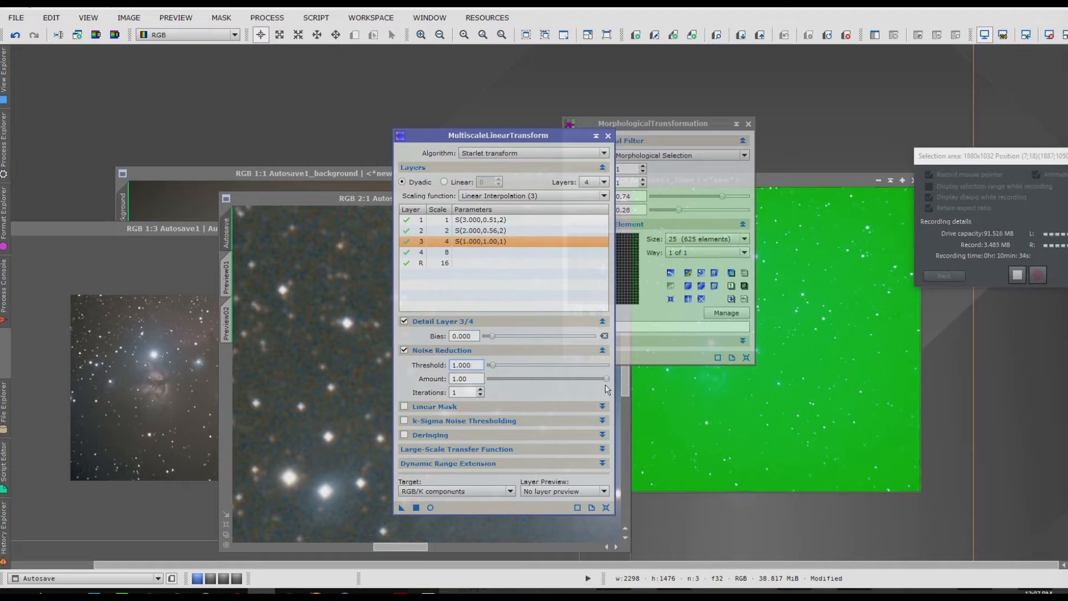
left_click_drag(606, 382, 555, 382)
left_click(480, 389)
- Enable noise reduction on layer 4 of MultiscaleLinearTransform with threshold 0.500 and amount 0.51
left_click(468, 255)
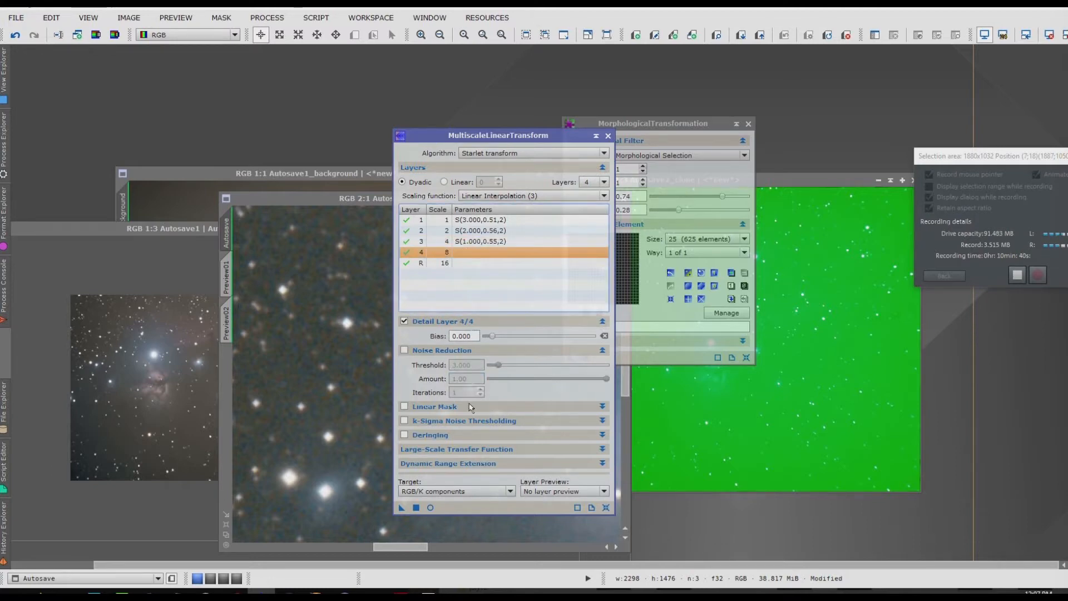
left_click(404, 350)
left_click_drag(497, 369, 492, 369)
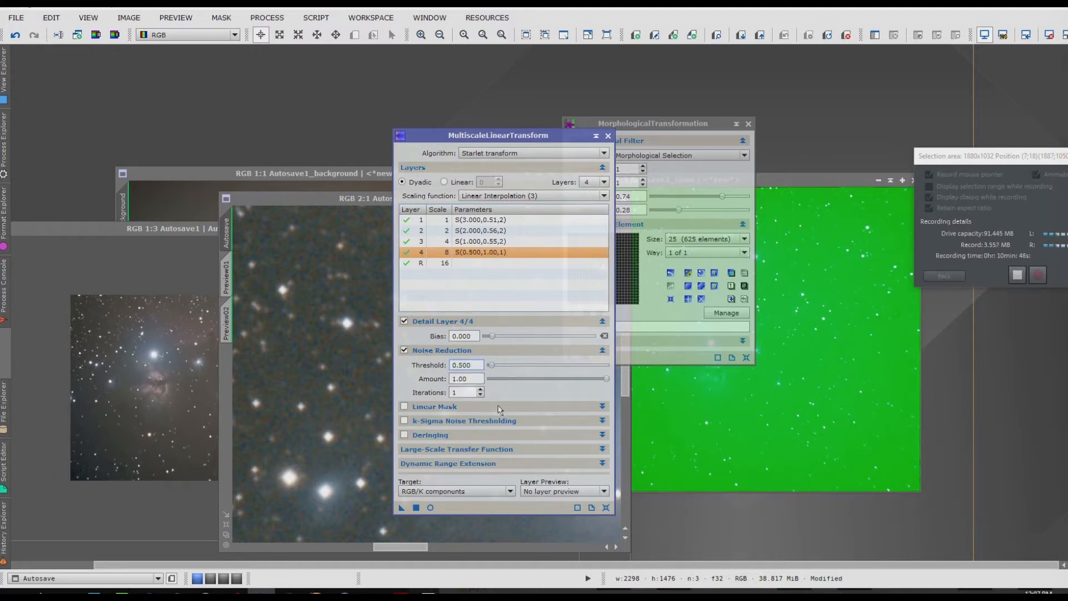
left_click_drag(607, 379, 566, 380)
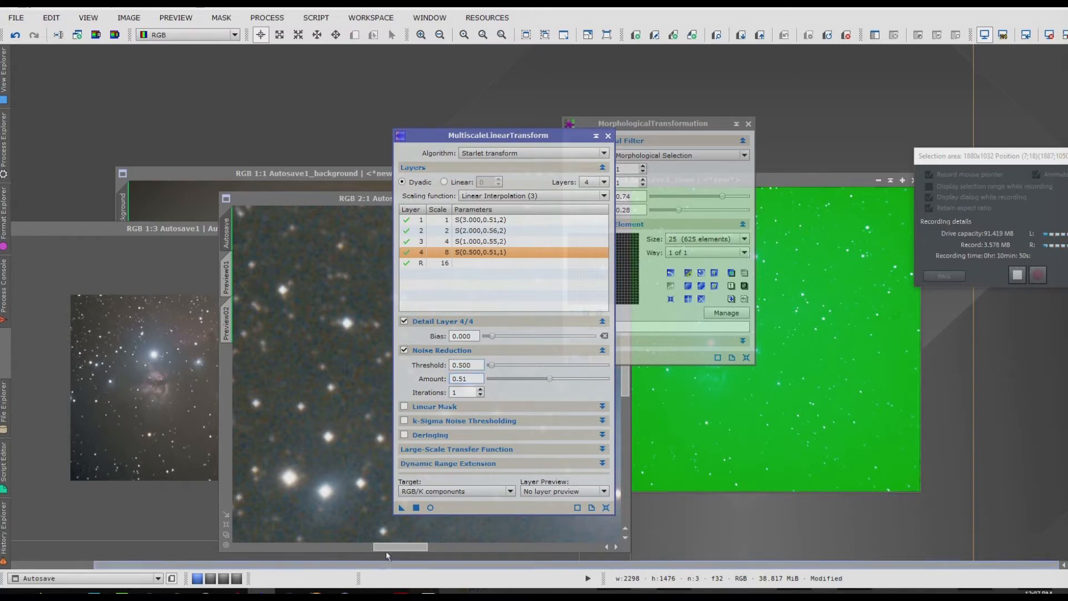
- Apply MultiscaleLinearTransform to the Autosave.4tif.tif image and move both process windows clear of it
left_click_drag(402, 509, 350, 392)
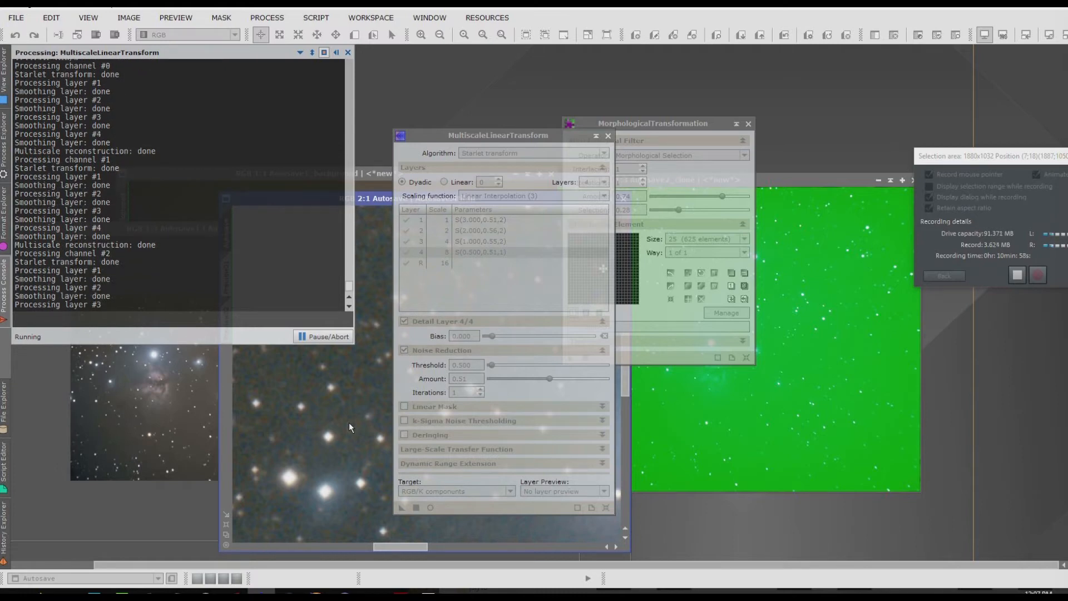
scroll(331, 413, "up", 2)
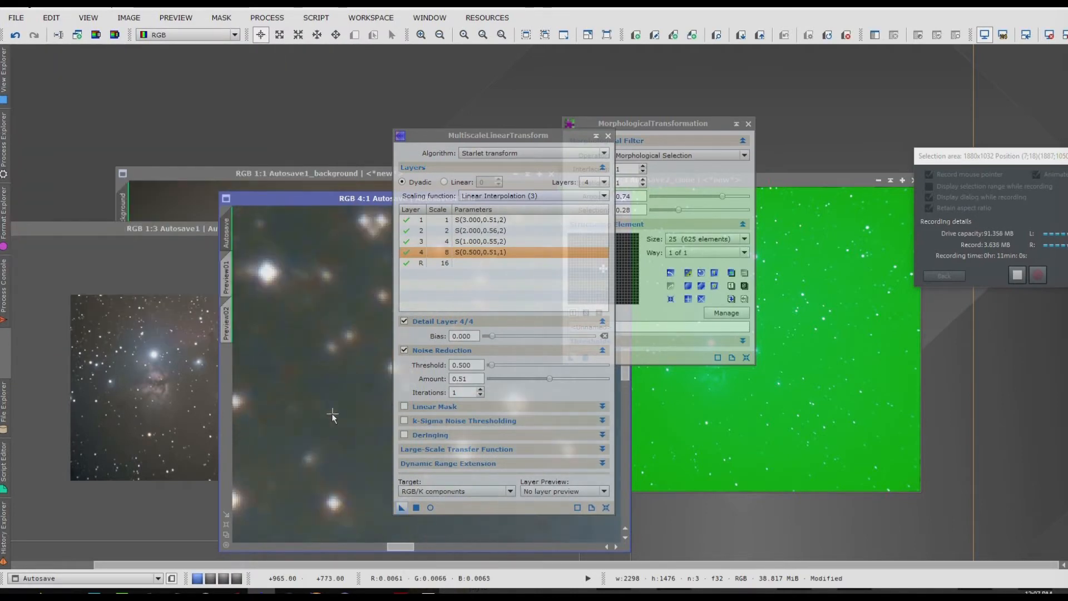
scroll(332, 413, "down", 2)
scroll(332, 413, "down", 1)
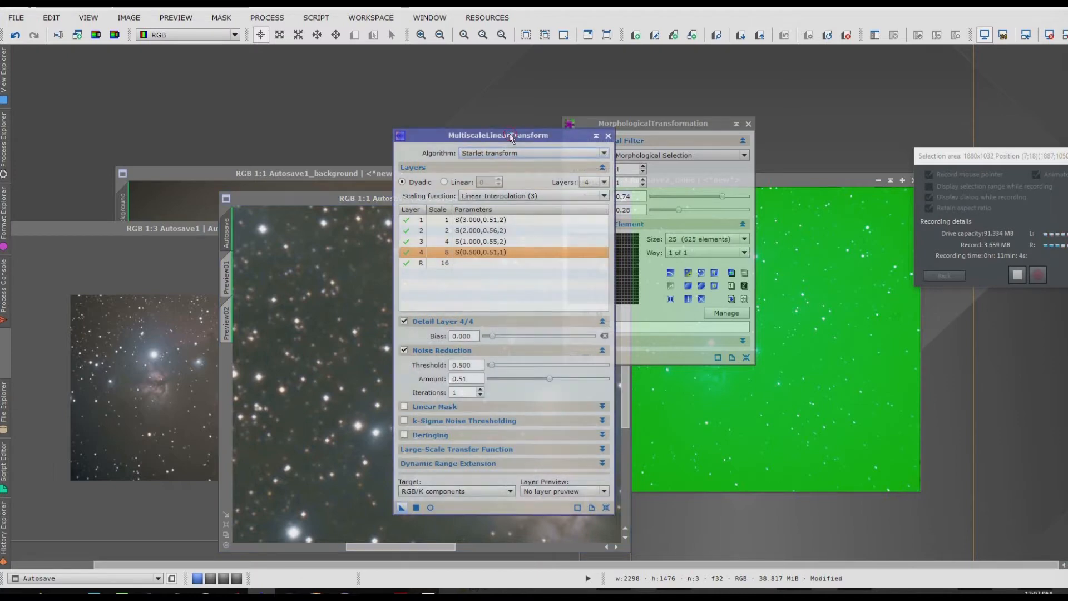
left_click_drag(523, 146, 947, 169)
scroll(533, 442, "down", 2)
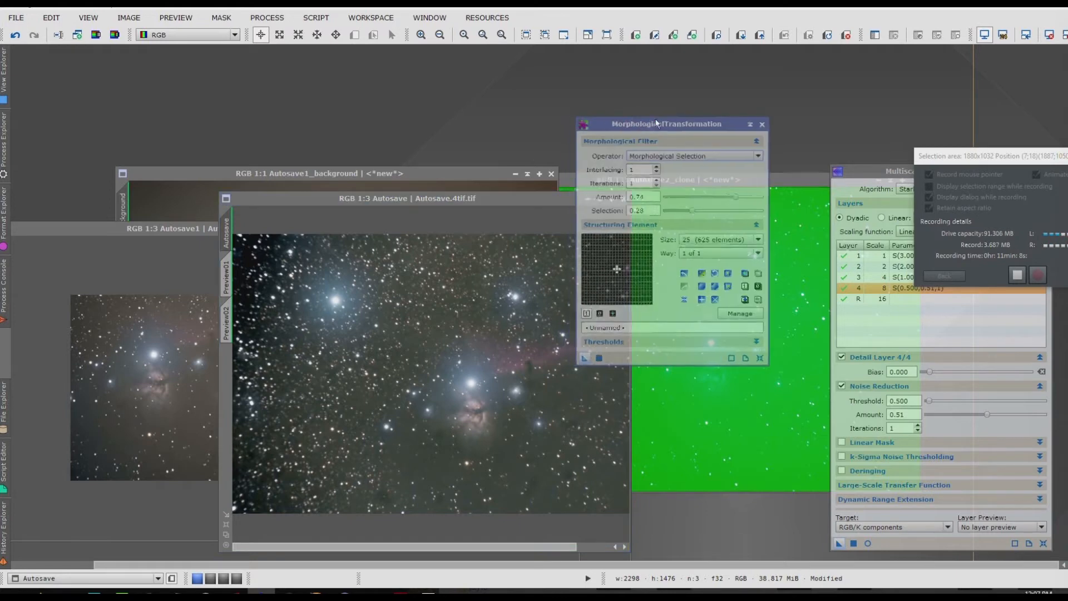
left_click_drag(622, 124, 1036, 123)
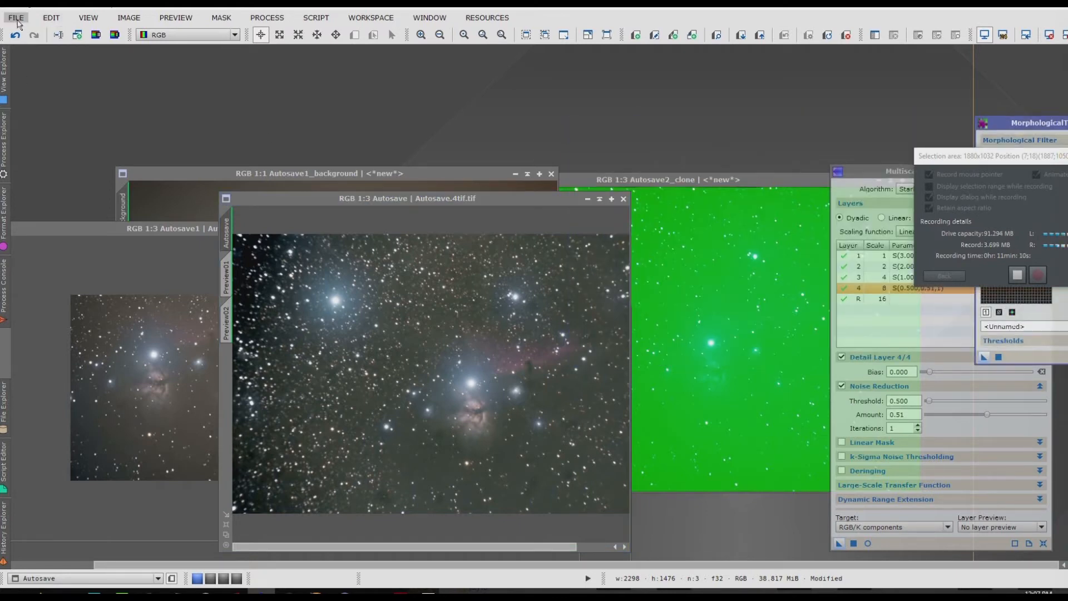
- Save the noise-reduced image as Autosave.9tif.tif in the stack folder, accepting the existing TIFF options
left_click(16, 18)
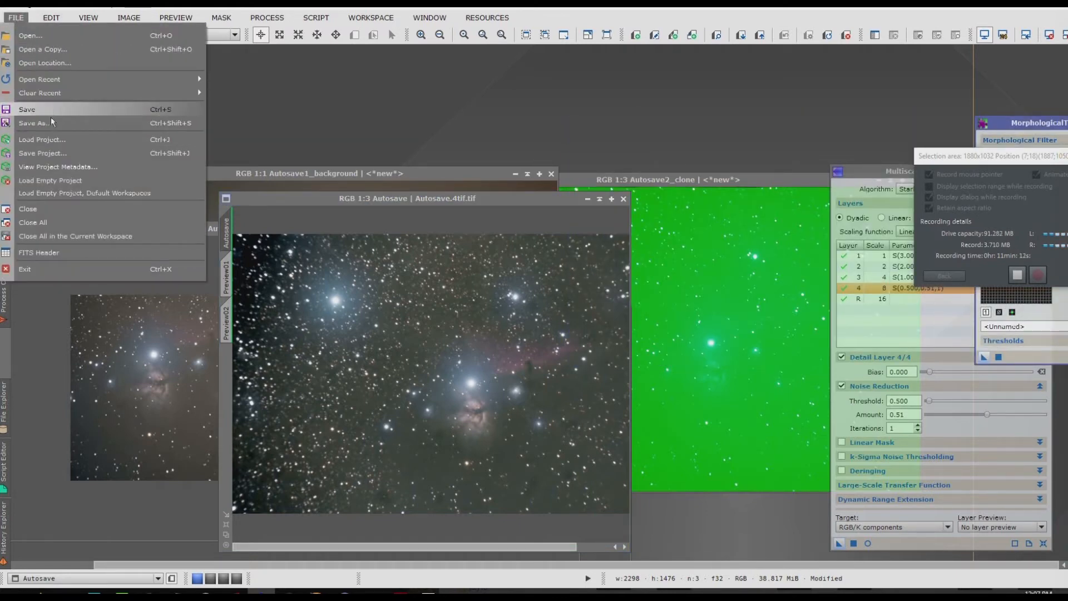
left_click(48, 123)
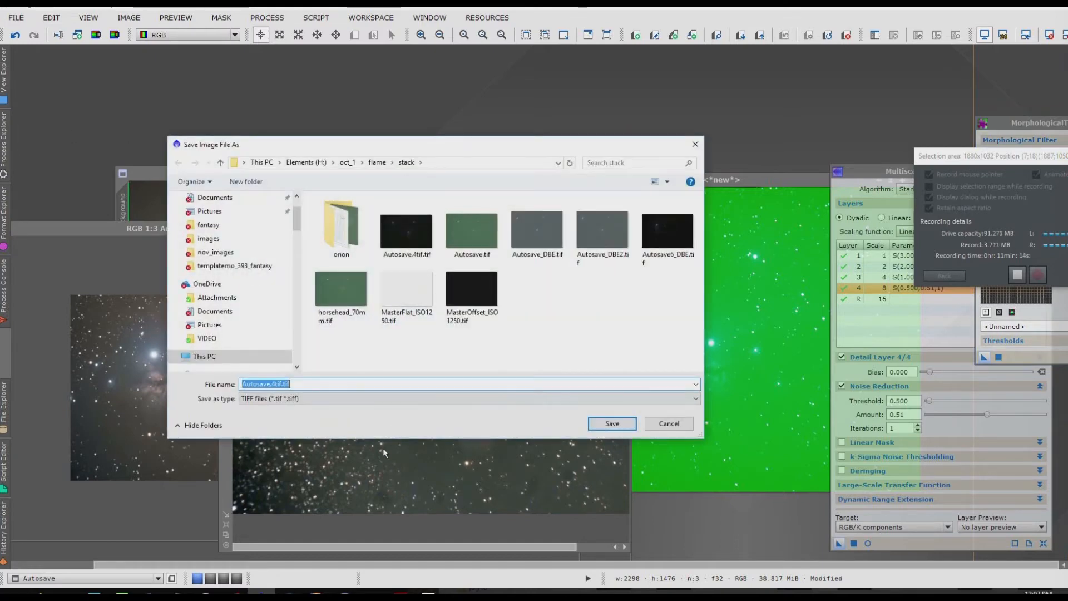
left_click(283, 399)
left_click(282, 398)
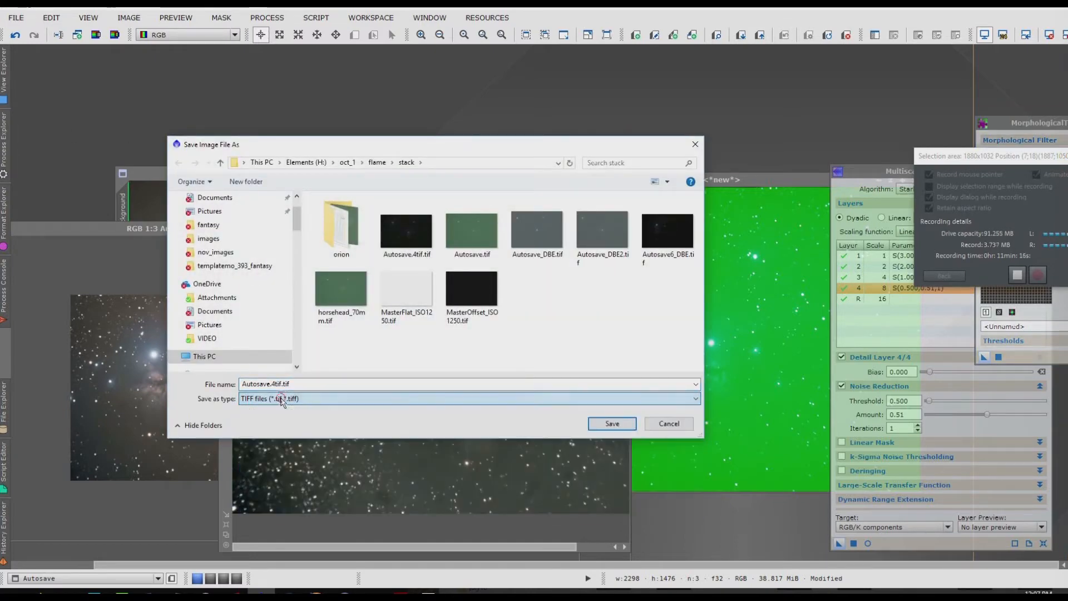
double_click(267, 385)
left_click(274, 386)
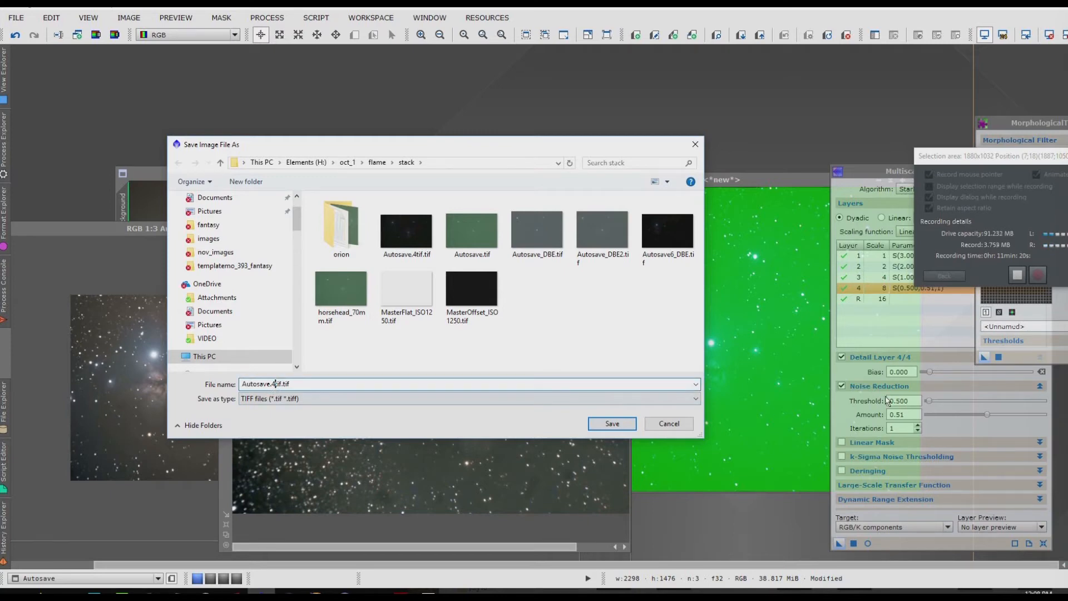
key("BackSpace")
type("9")
key("Return")
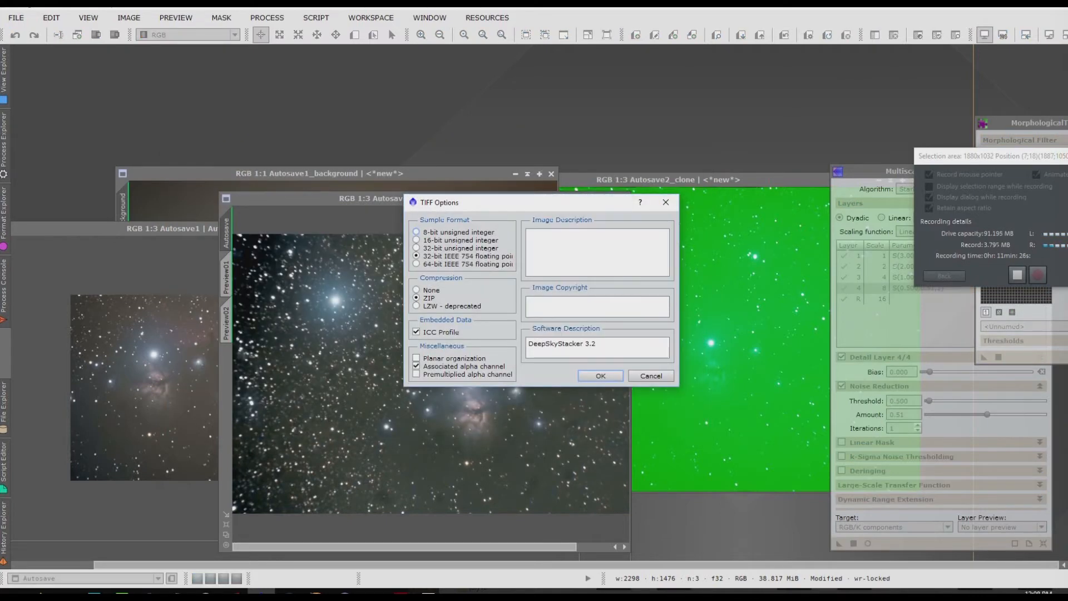
left_click(584, 377)
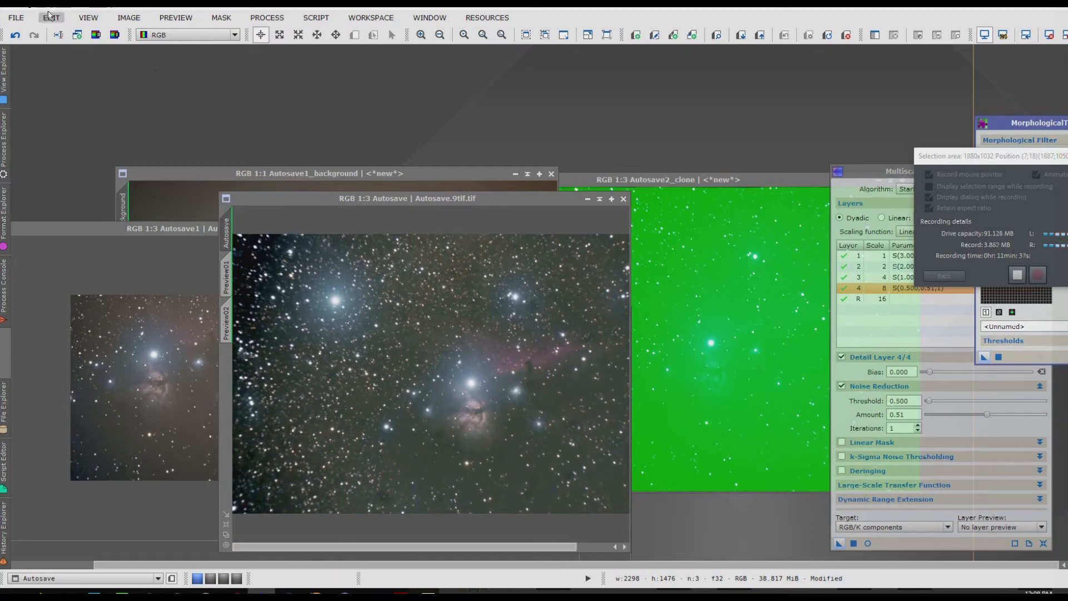
- Open the saved Autosave.9tif.tif file in Adobe Photoshop CC 2017 from PixInsight's file-saving dialog
left_click(25, 14)
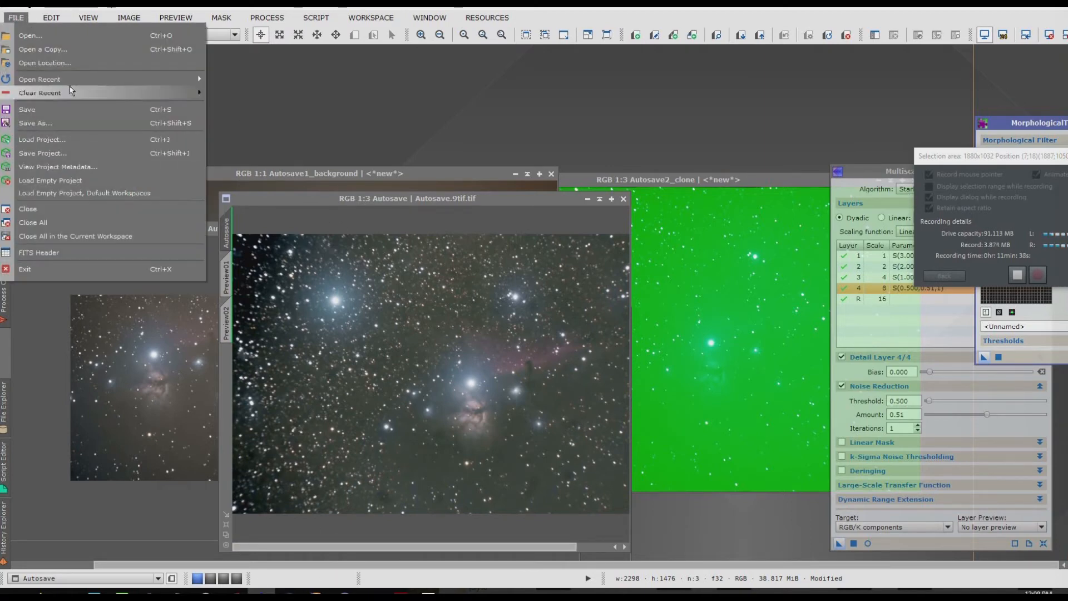
left_click(66, 123)
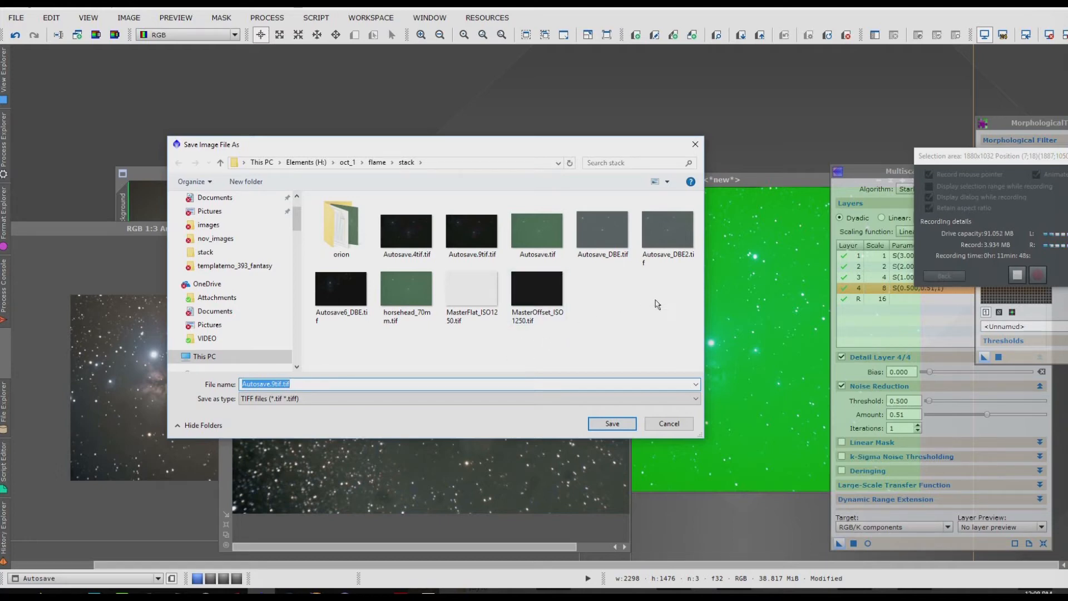
right_click(497, 228)
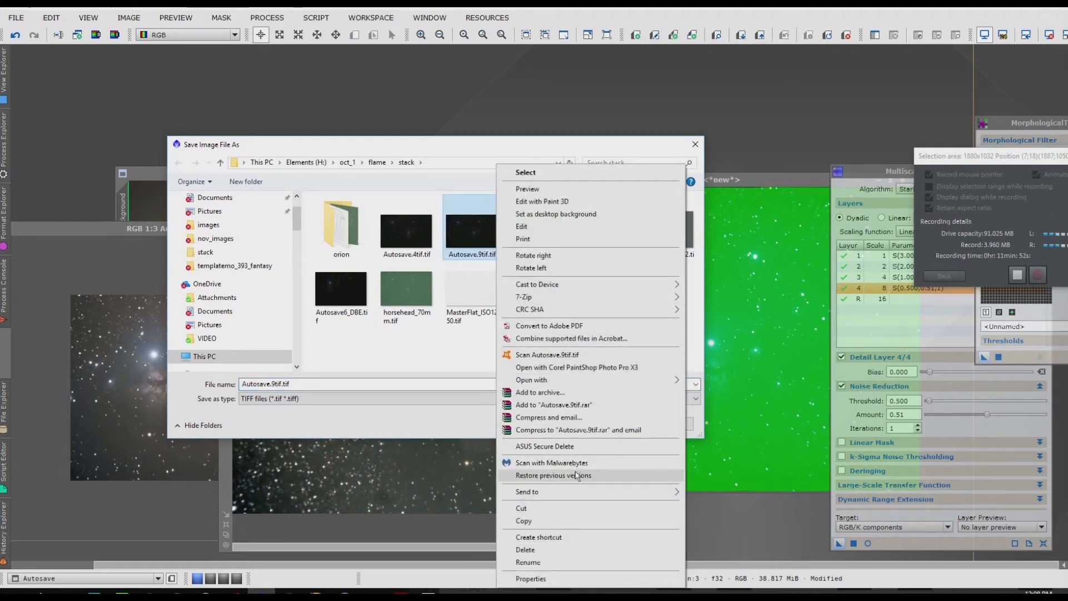
mouse_move(573, 379)
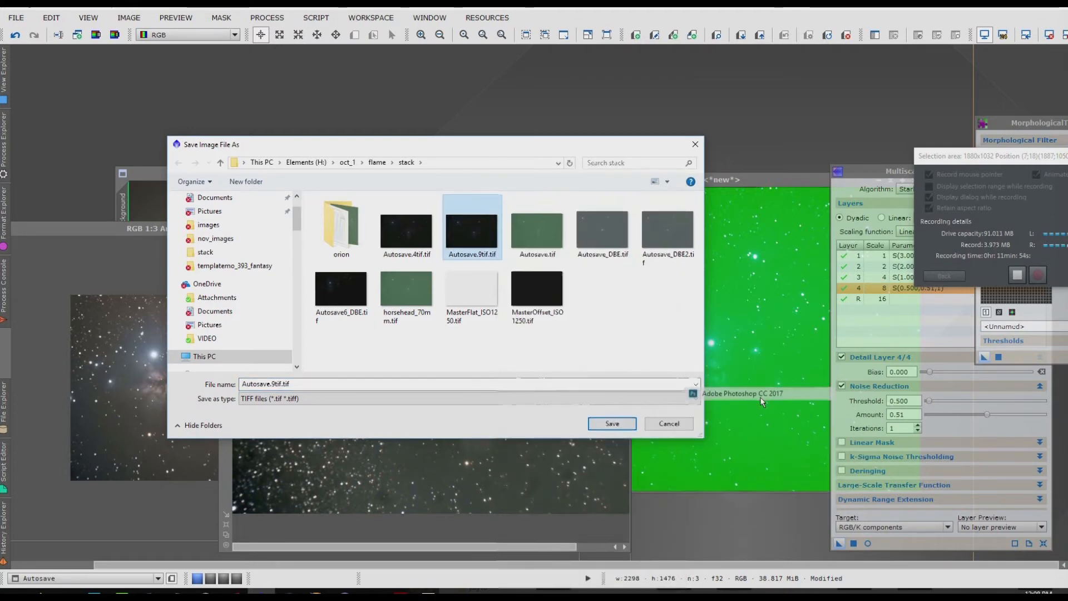
left_click(762, 396)
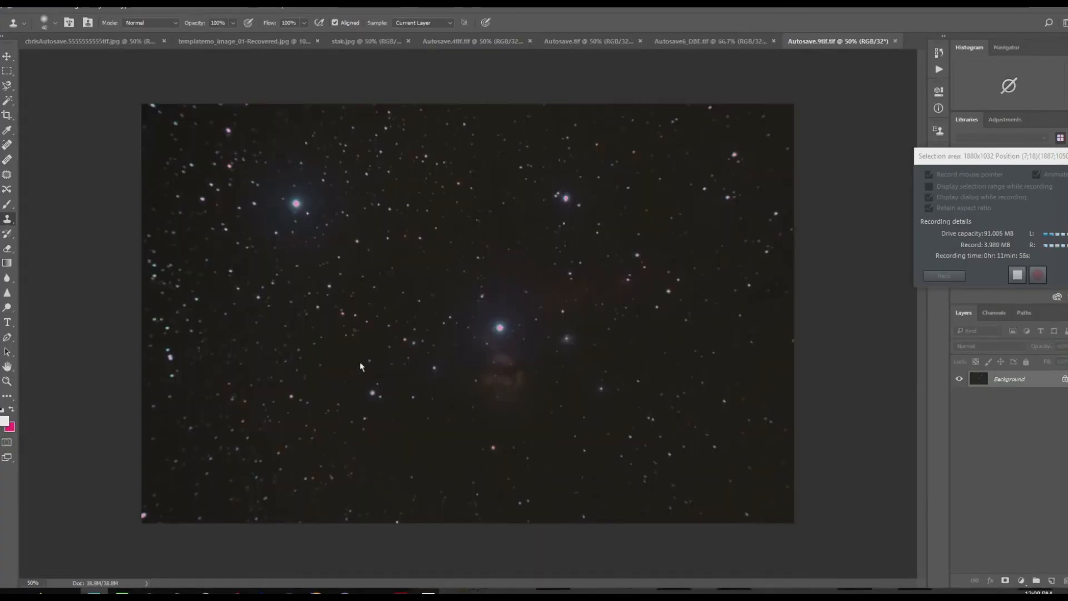
- Open the Camera Raw Filter on Autosave.9tif.tif and raise the exposure to +3.35
left_click(187, 9)
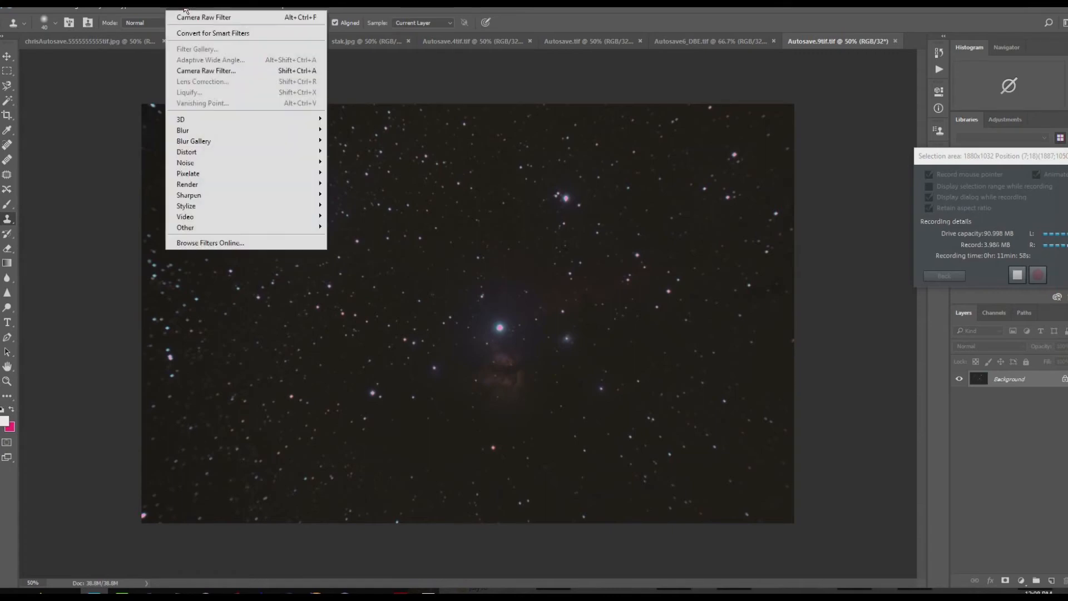
left_click(204, 71)
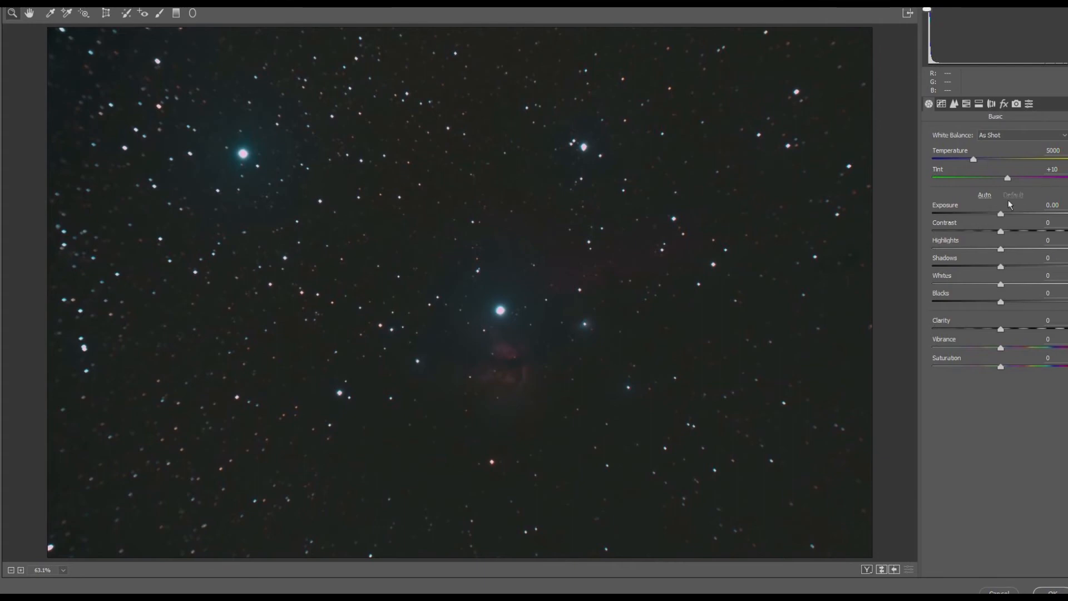
left_click_drag(1001, 214, 1038, 219)
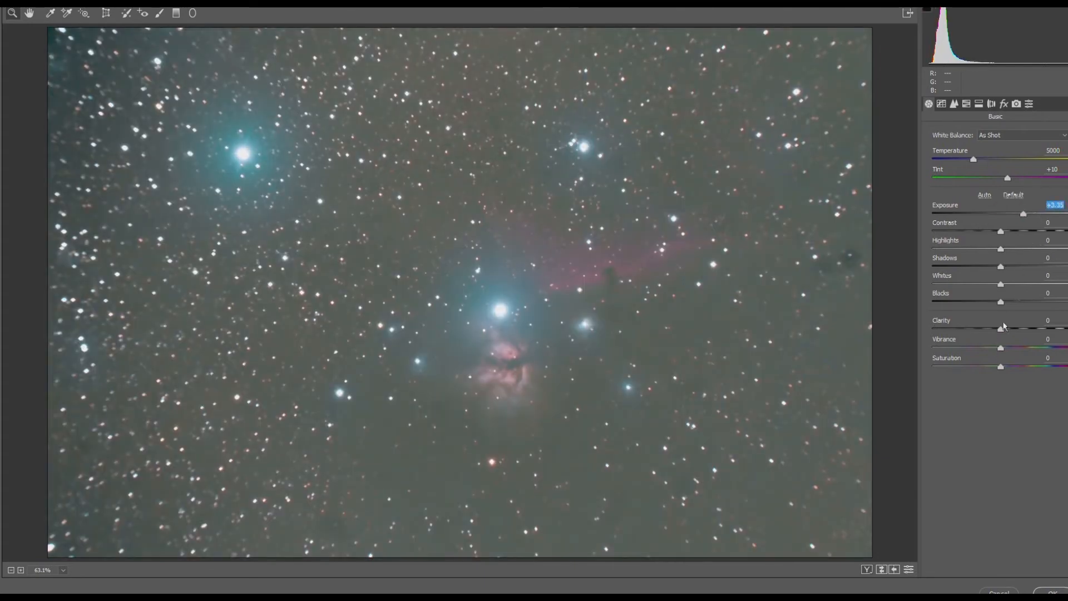
- Set the temperature to 4200, tint to +6 and clarity to +17, and apply the Camera Raw Filter
mouse_move(977, 155)
left_mouse_down()
mouse_move(993, 155)
mouse_move(969, 155)
mouse_move(984, 155)
left_mouse_up()
double_click(1008, 176)
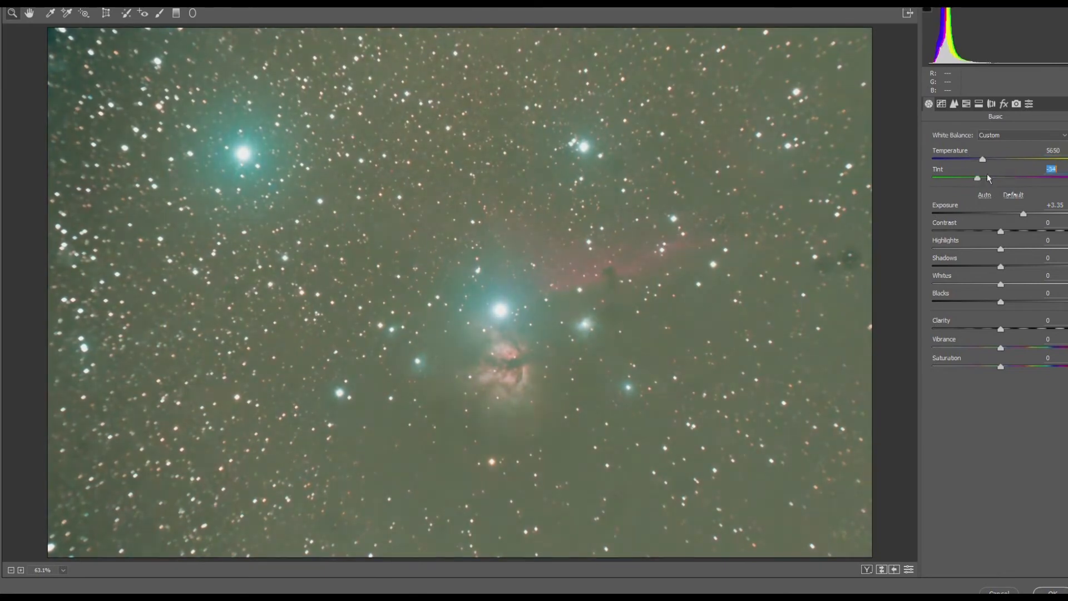
left_click_drag(1014, 176, 963, 162)
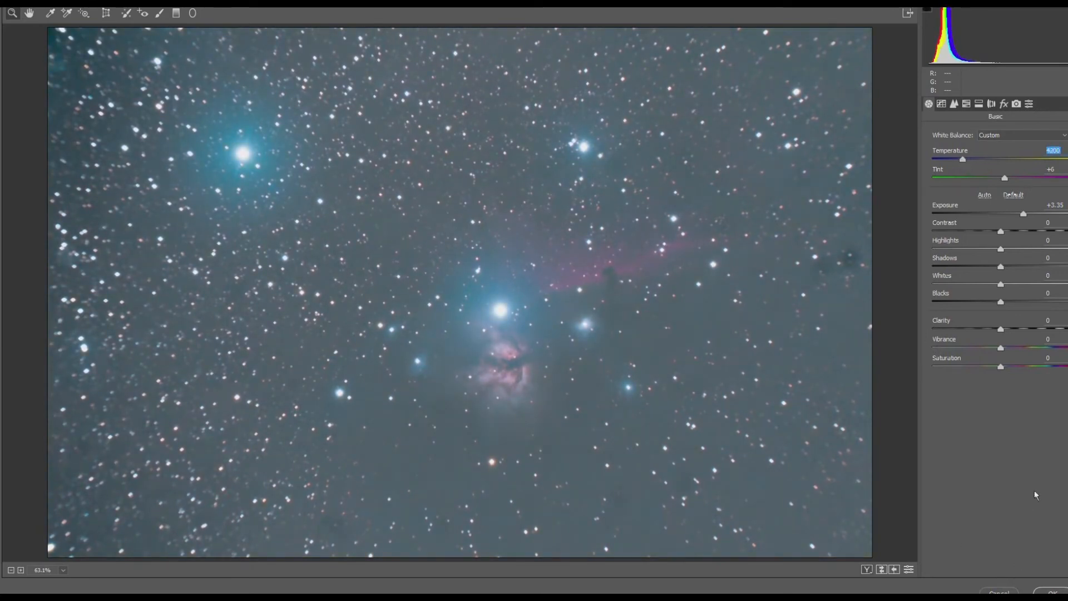
left_click_drag(1001, 329, 1012, 329)
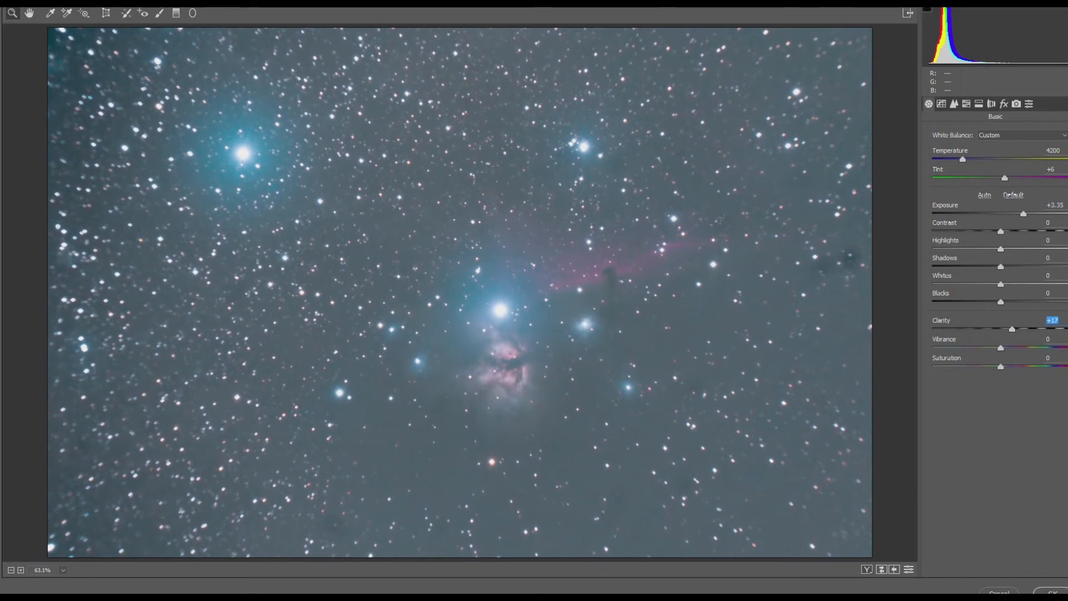
left_click(1052, 591)
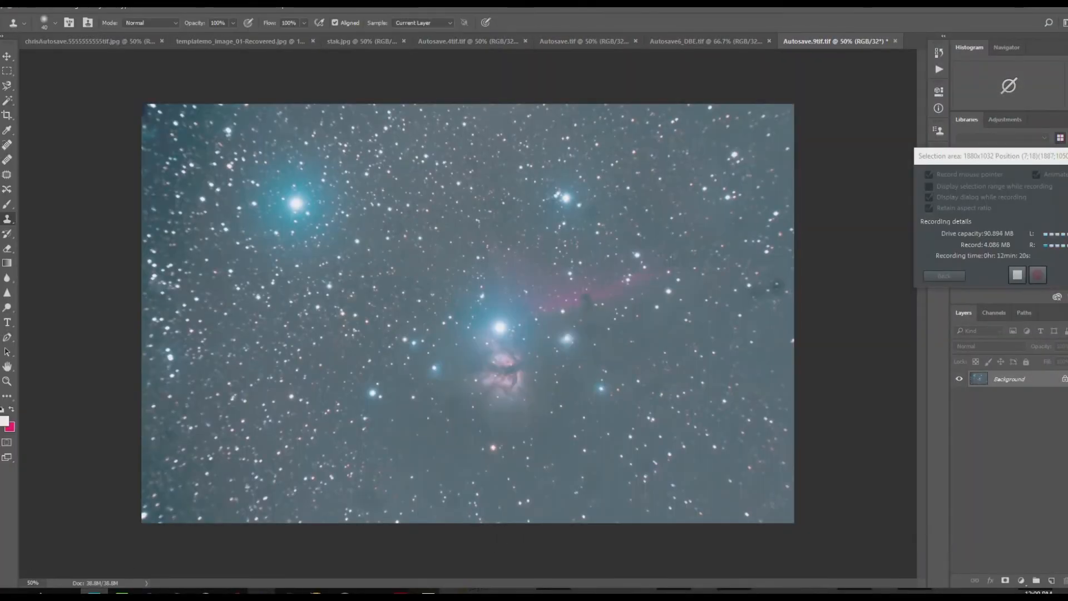
- Switch back to PixInsight and cancel the pending save dialog
left_click(261, 591)
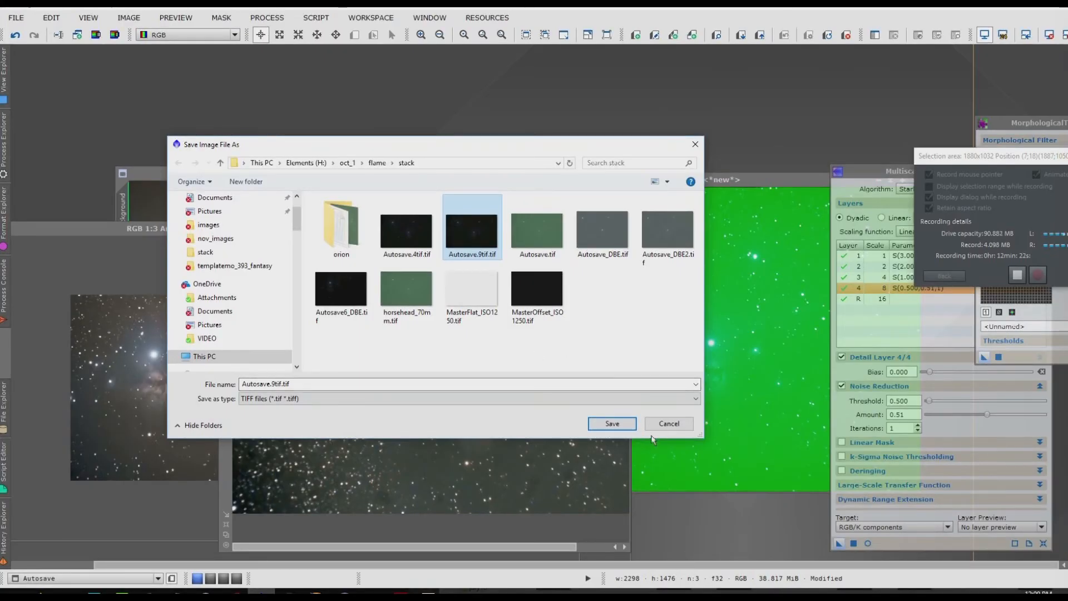
left_click(666, 424)
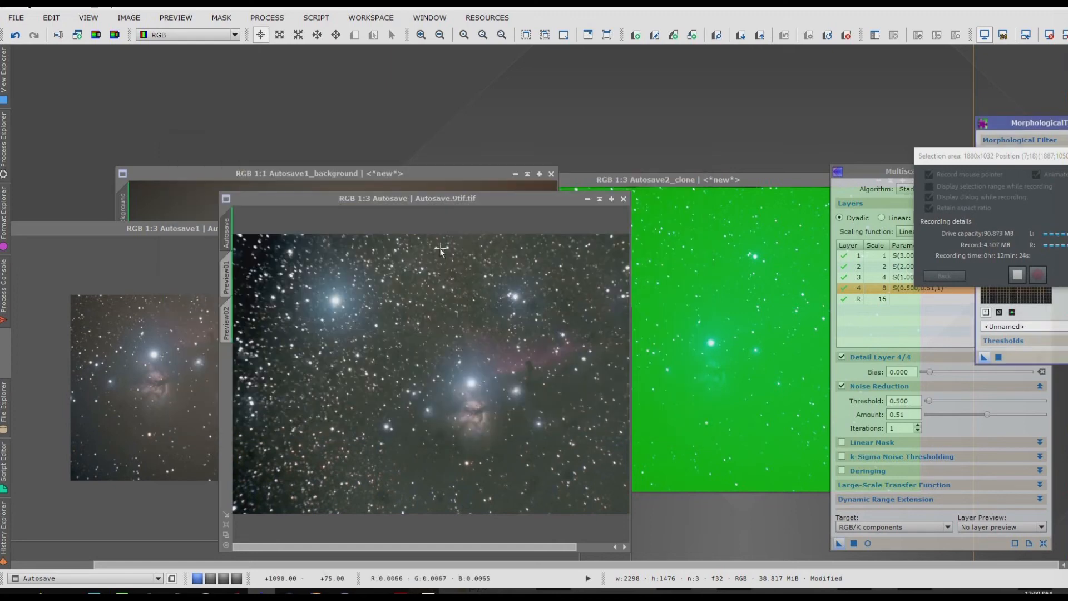
- Open the PhotometricColorCalibration process
left_click(267, 17)
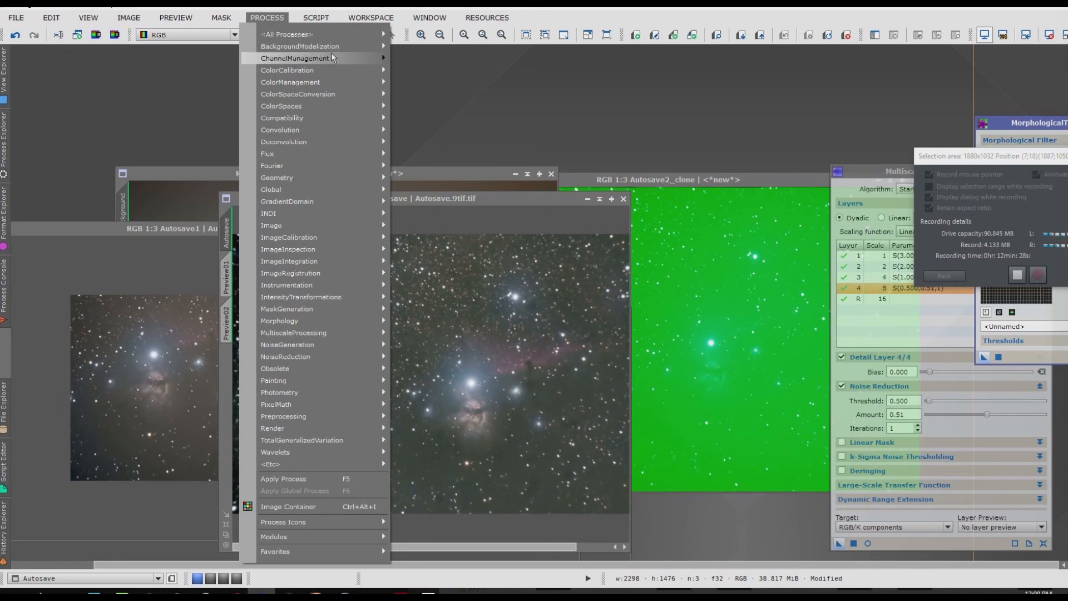
left_click(329, 29)
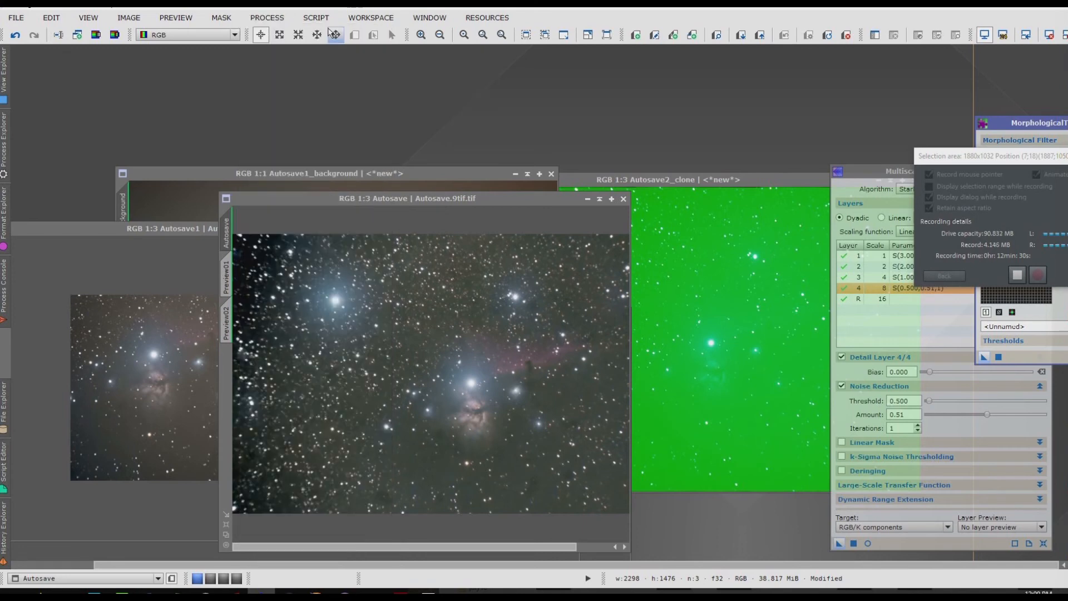
left_click(321, 21)
mouse_move(267, 18)
mouse_move(301, 34)
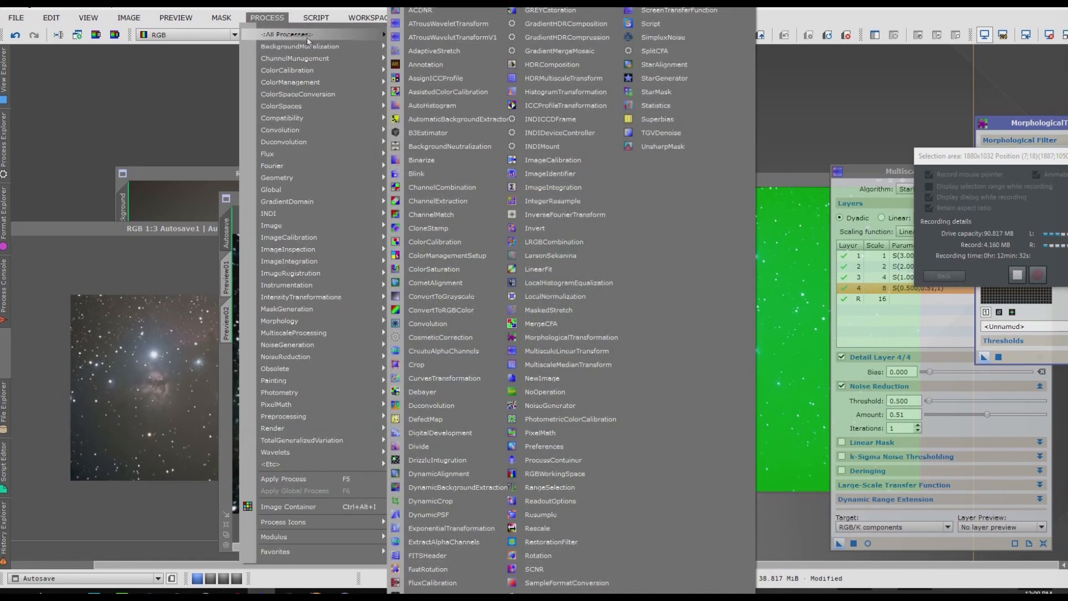
left_click(579, 420)
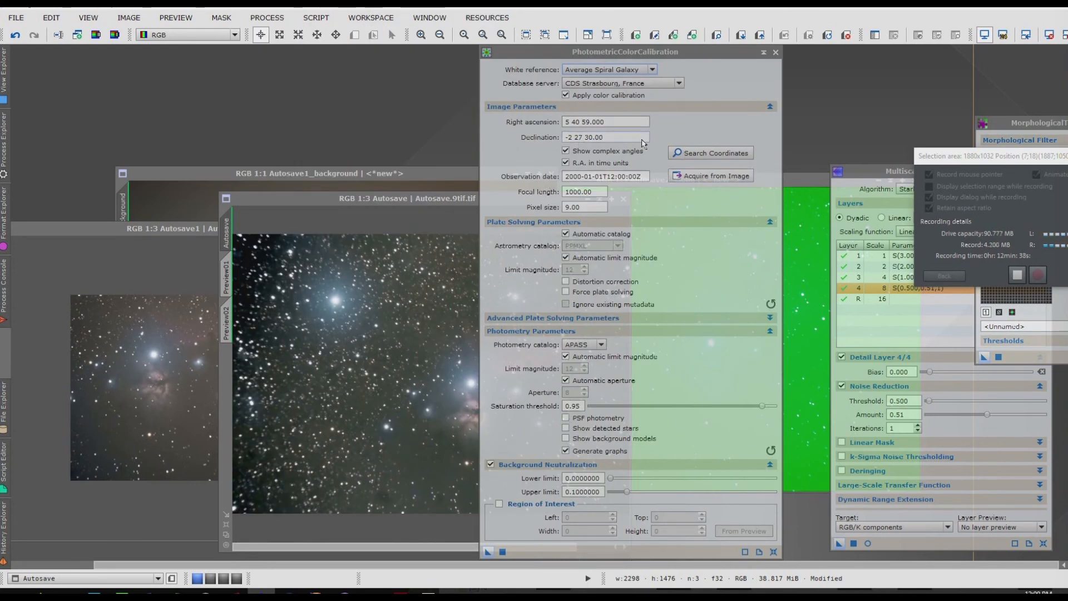
- Try PhotometricColorCalibration on Autosave.9tif.tif using the Horsehead Nebula's online coordinates, and close the process
left_click(714, 153)
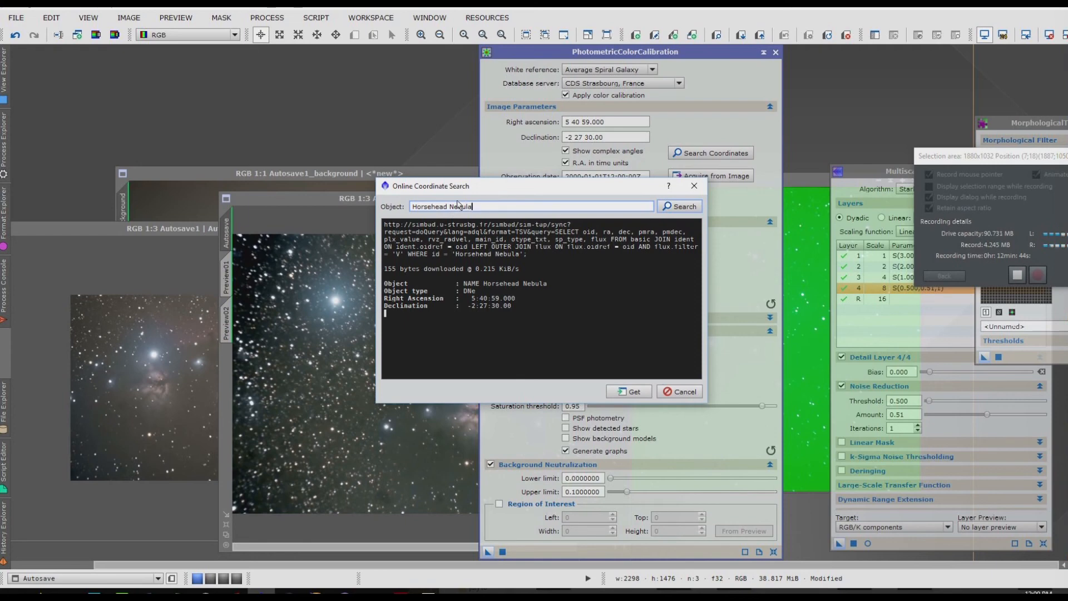
left_click(629, 392)
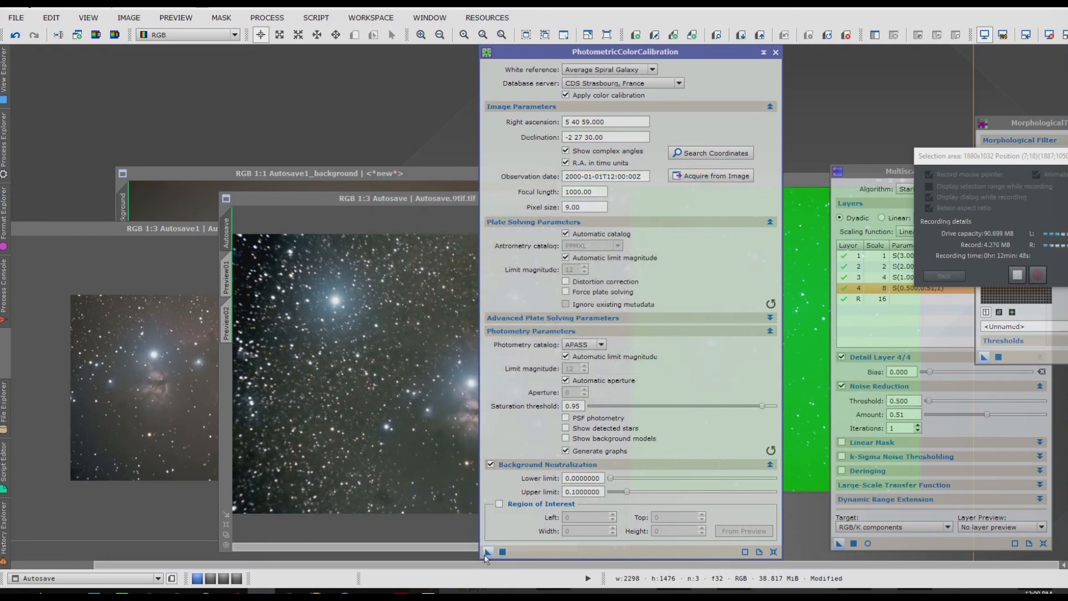
left_click_drag(483, 550, 349, 368)
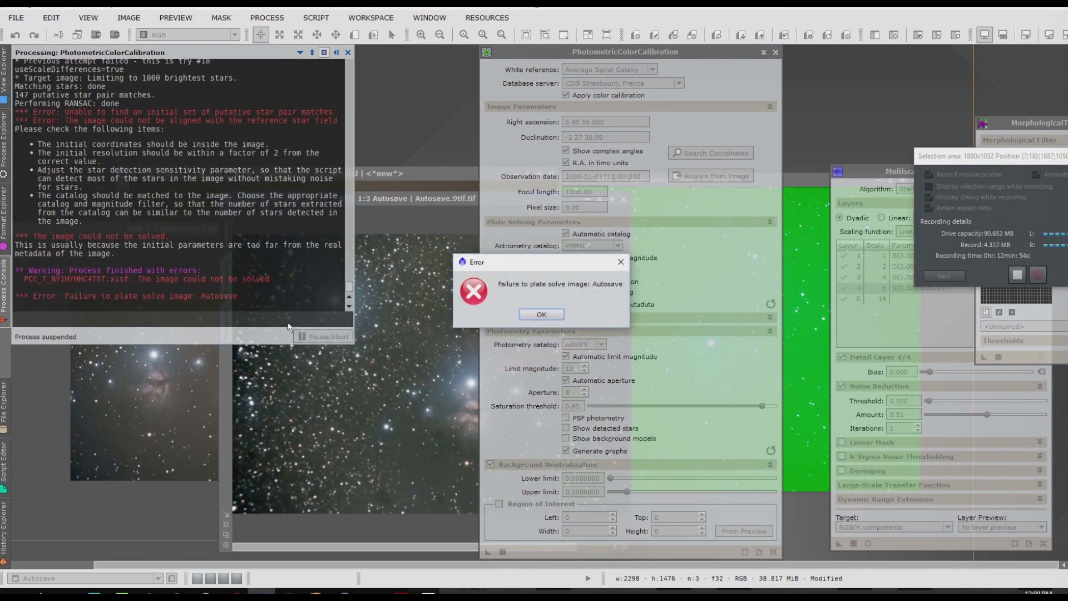
left_click(535, 316)
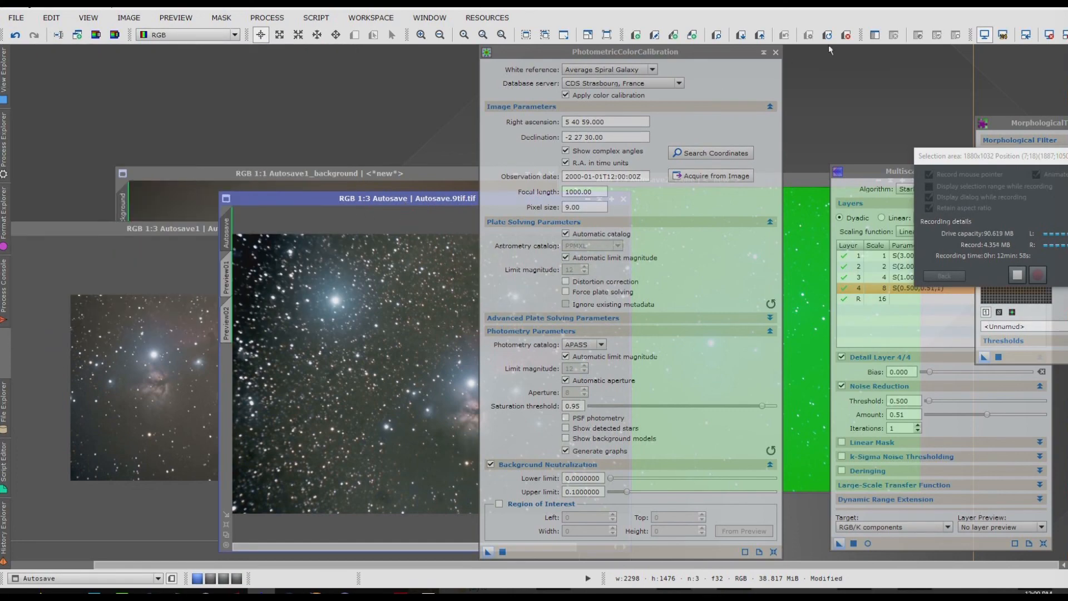
left_click(777, 55)
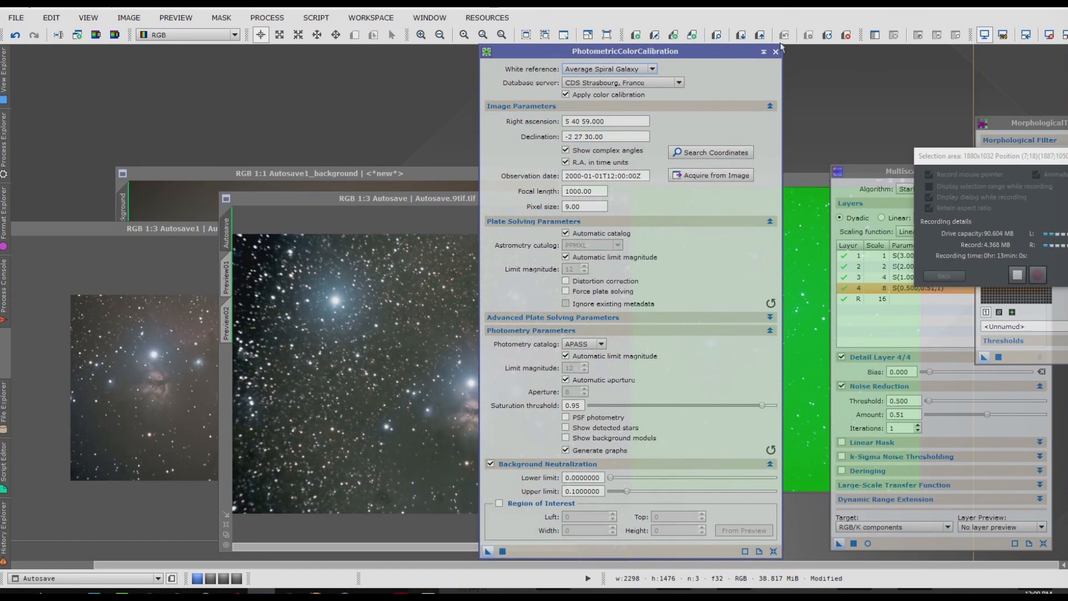
left_click(776, 52)
left_click_drag(487, 197, 434, 165)
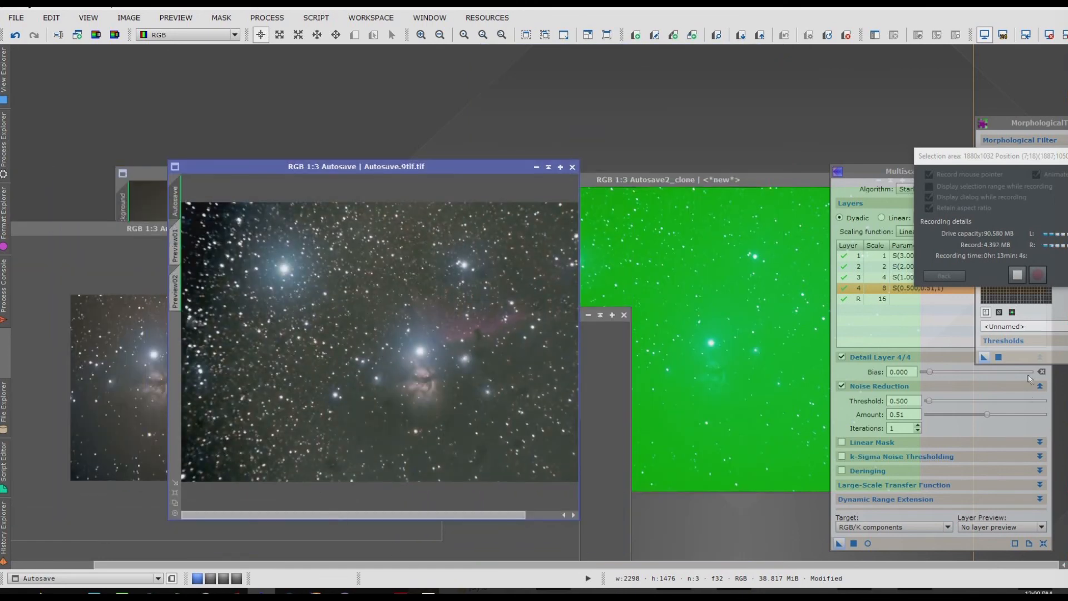